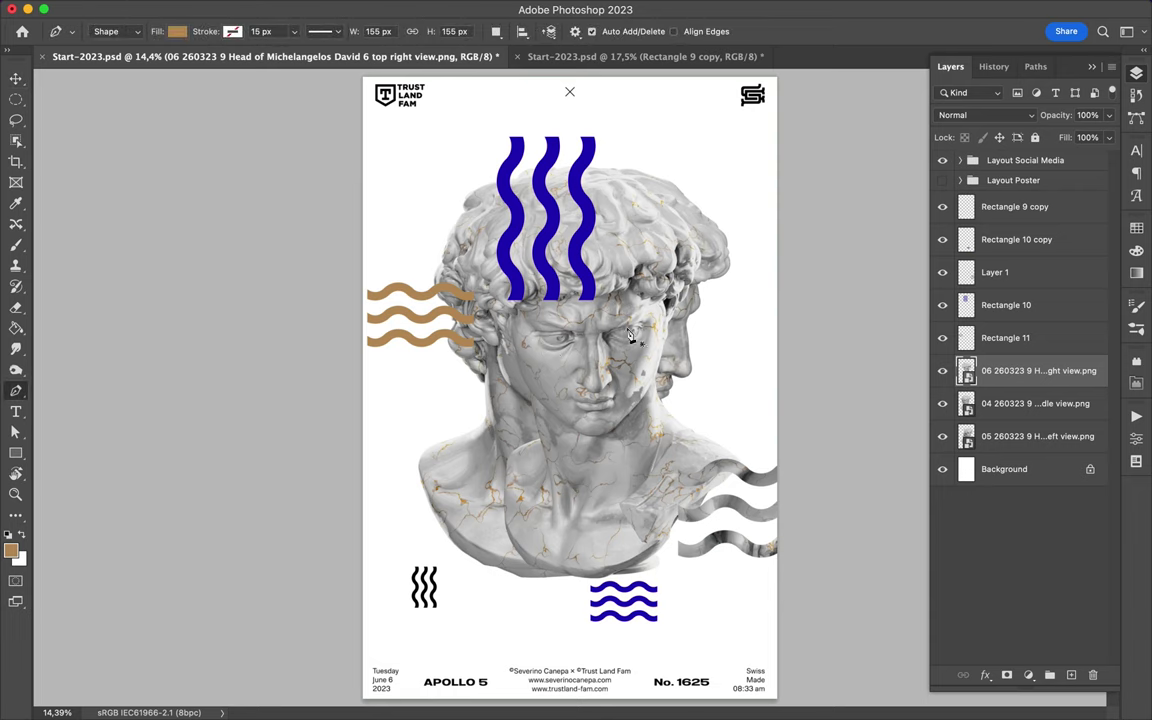
# Trace a path around the right-view head's eyes and copy them onto Layer 2
pyautogui.click(128, 37)
pyautogui.click(105, 50)
pyautogui.moveTo(650, 328); pyautogui.dragTo(654, 345)
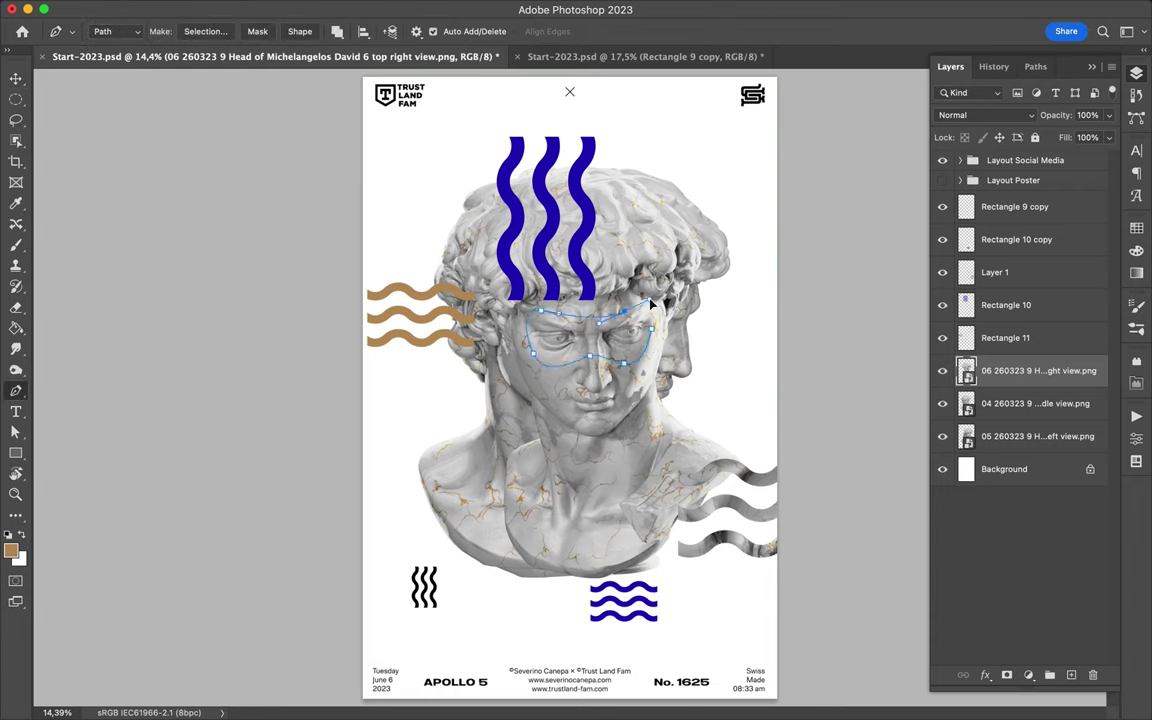
pyautogui.click(651, 334)
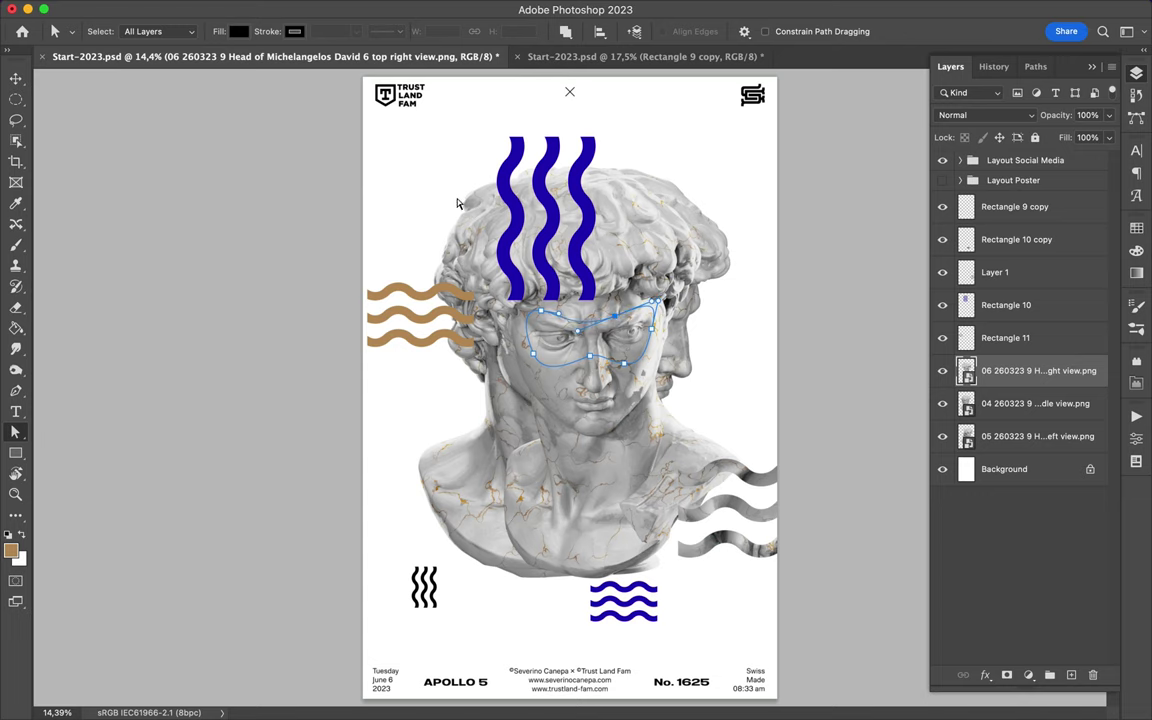
pyautogui.click(203, 33)
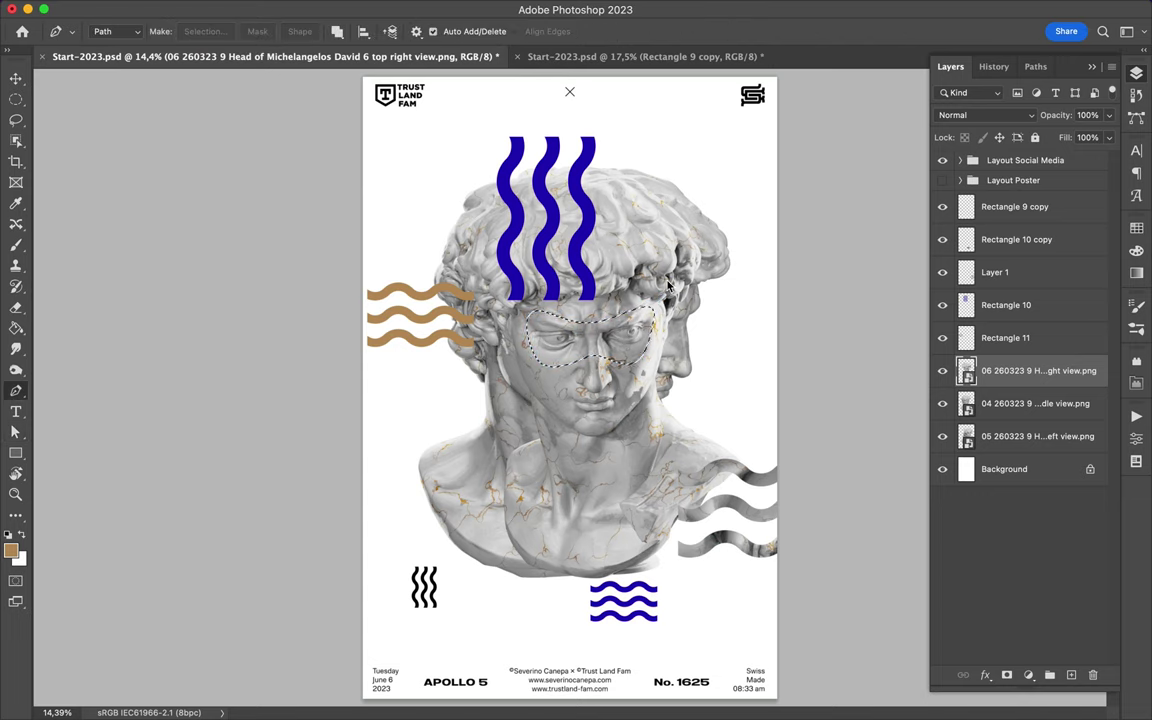
pyautogui.hotkey('ctrl', 'j')
pyautogui.click(942, 403)
# Position the eye band over the central face, with Layer 2 above the middle-view head
pyautogui.press('v')
pyautogui.moveTo(622, 352)
pyautogui.mouseDown()
pyautogui.moveTo(632, 462)
pyautogui.moveTo(440, 375)
pyautogui.mouseUp()
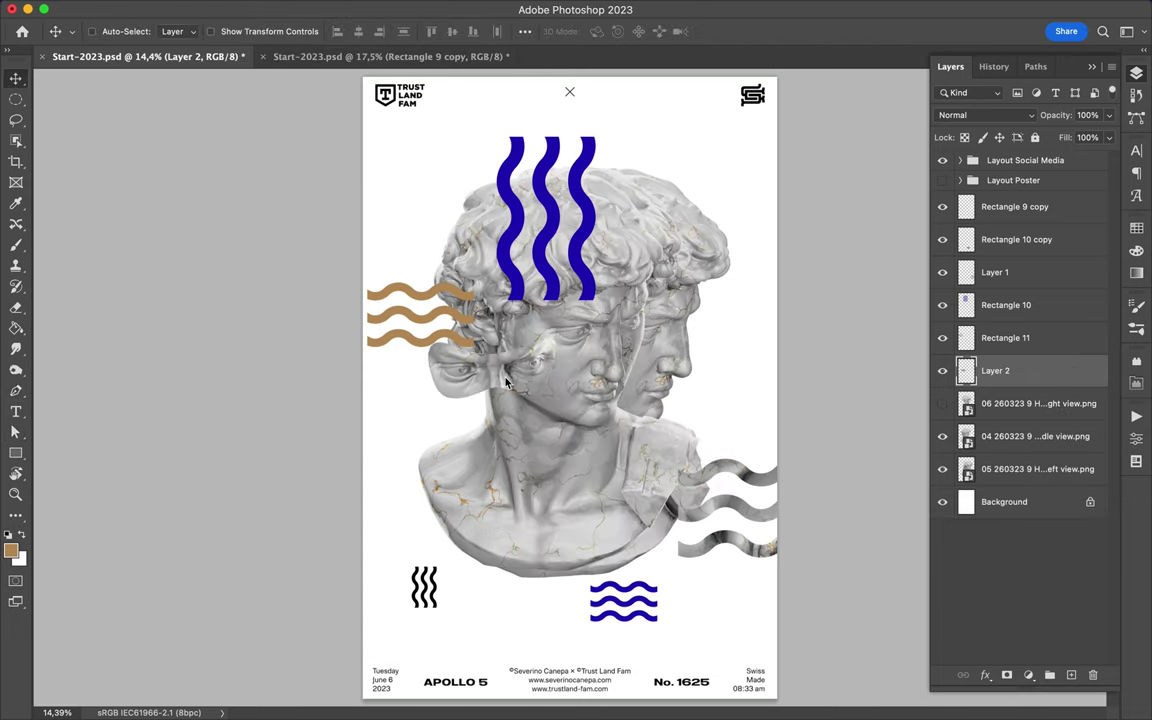
pyautogui.moveTo(1060, 372); pyautogui.dragTo(1060, 322)
pyautogui.moveTo(732, 276)
pyautogui.mouseDown()
pyautogui.moveTo(647, 341)
pyautogui.moveTo(703, 370)
pyautogui.mouseUp()
pyautogui.moveTo(1016, 305)
pyautogui.mouseDown()
pyautogui.moveTo(1016, 450)
pyautogui.moveTo(995, 390)
pyautogui.mouseUp()
pyautogui.moveTo(700, 375)
pyautogui.mouseDown()
pyautogui.moveTo(604, 363)
pyautogui.moveTo(650, 330)
pyautogui.moveTo(666, 279)
pyautogui.mouseUp()
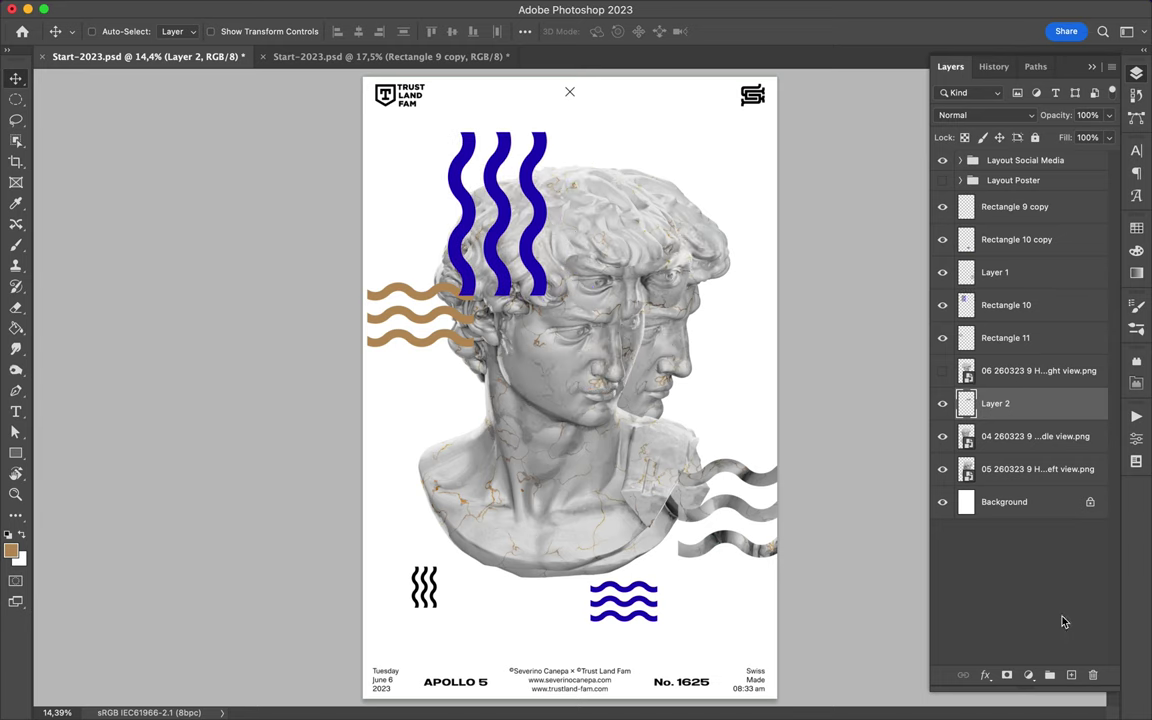
# Fill the eye band's shape with black and apply Gaussian Blur radius 106 for a shadow
pyautogui.click(620, 280)
pyautogui.press('super+d')
pyautogui.click(445, 9)
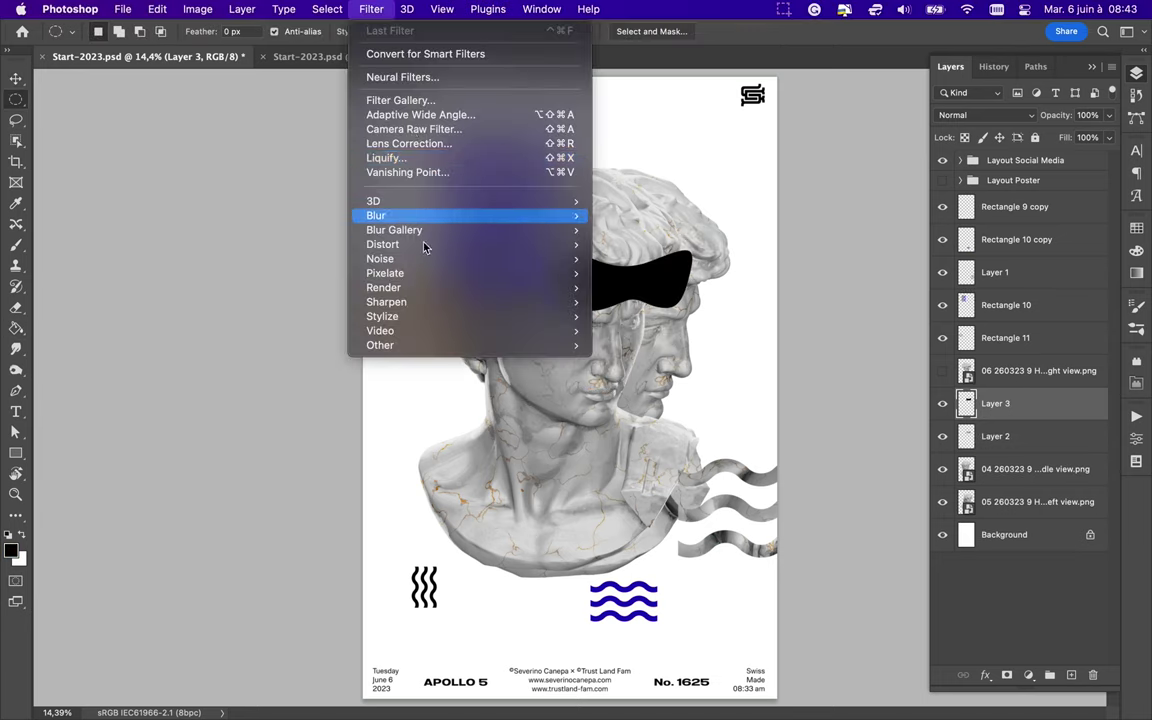
pyautogui.click(640, 318)
pyautogui.moveTo(920, 322); pyautogui.dragTo(943, 322)
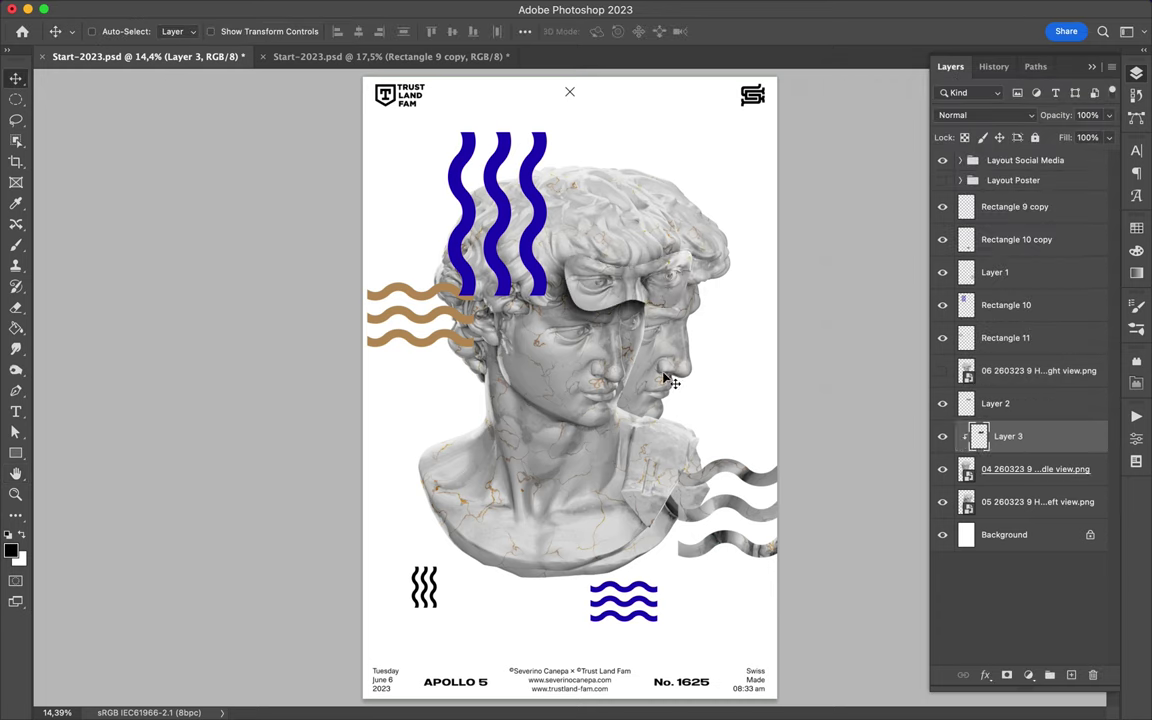
# Draw a blue rectangle over the eyes, clipped to the band, set to Overlay at 79% fill
pyautogui.press('u')
pyautogui.moveTo(550, 243); pyautogui.dragTo(700, 318)
pyautogui.press('super+alt+g')
pyautogui.press('v')
pyautogui.click(1136, 228)
pyautogui.click(1136, 78)
pyautogui.click(985, 115)
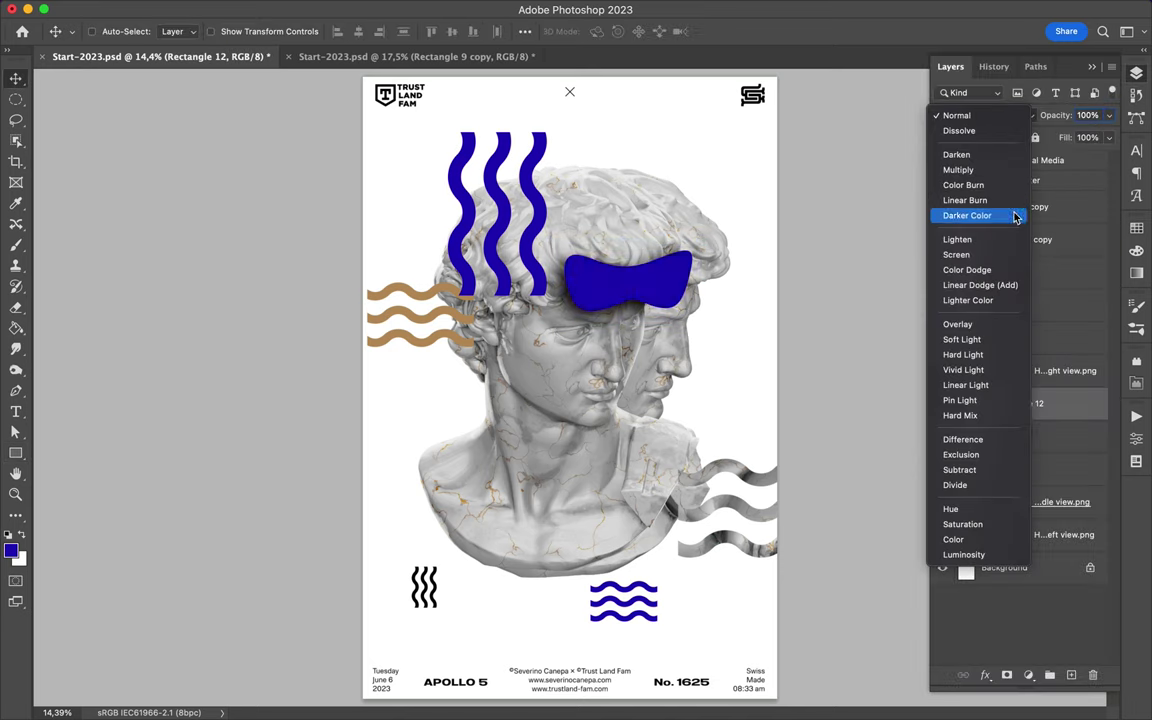
pyautogui.click(1000, 321)
pyautogui.moveTo(1104, 158); pyautogui.dragTo(1094, 161)
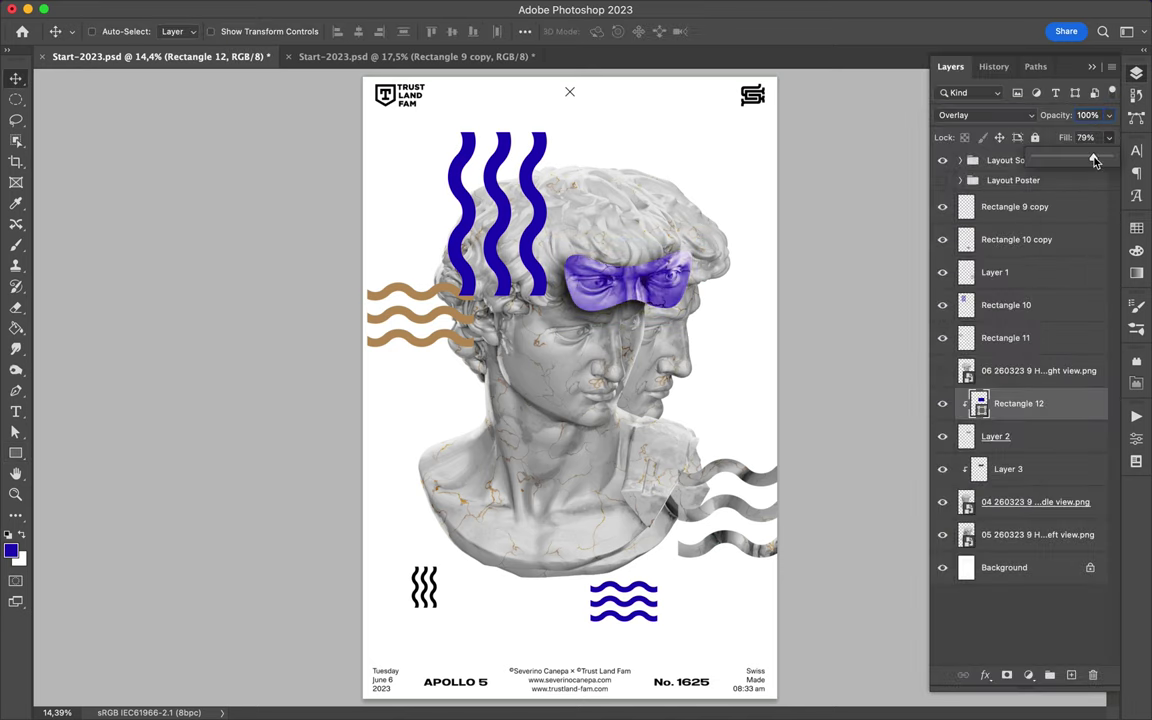
pyautogui.click(671, 347)
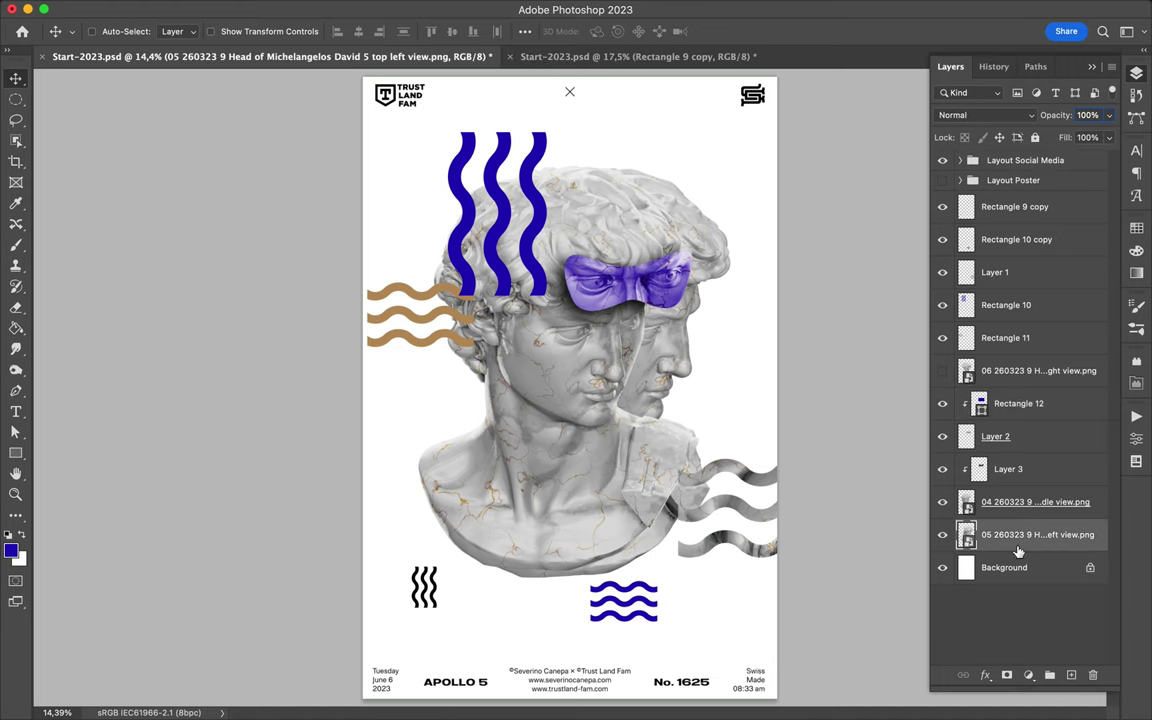
# Reposition the left-view head and copy its curly hair onto a new layer
pyautogui.moveTo(958, 493); pyautogui.dragTo(965, 390)
pyautogui.moveTo(545, 345); pyautogui.dragTo(585, 404)
pyautogui.press('p')
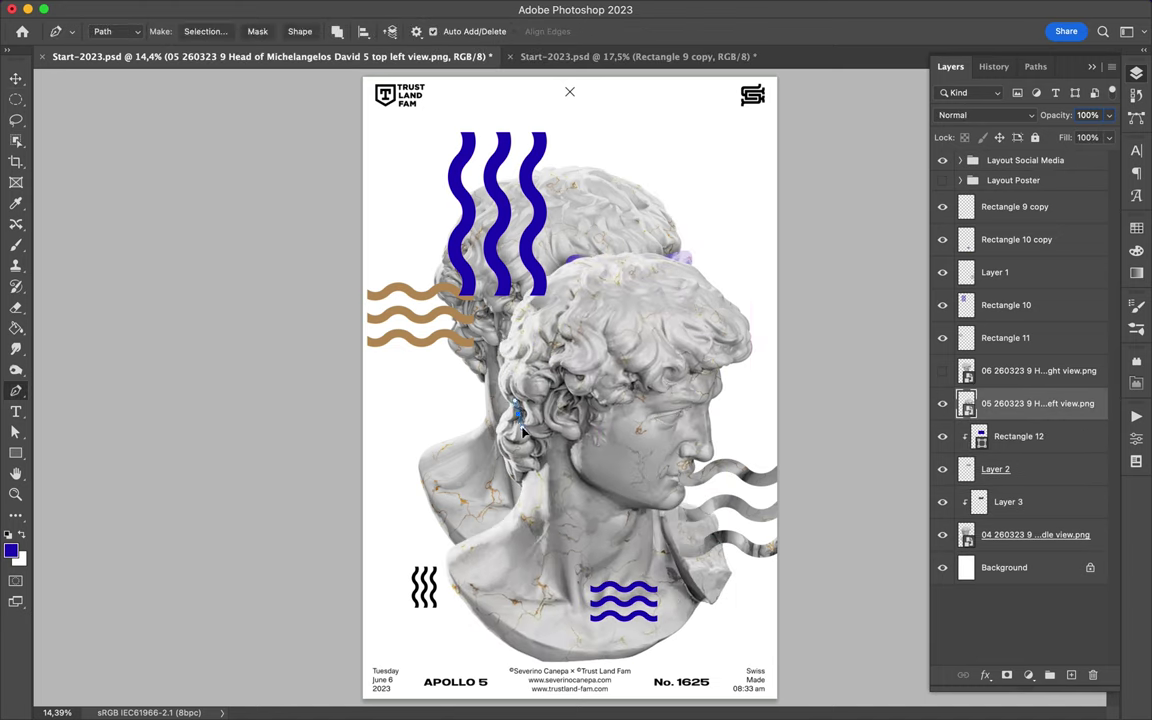
pyautogui.press('v')
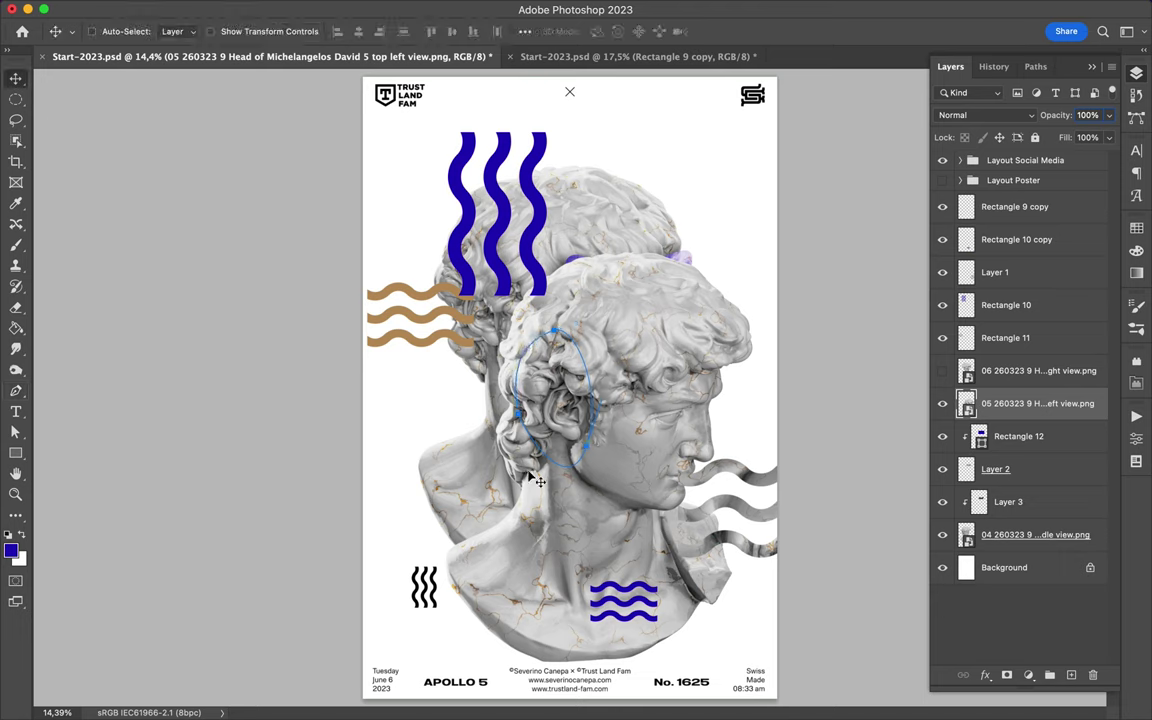
pyautogui.press('Return')
pyautogui.hotkey('ctrl', 'j')
pyautogui.press('v')
pyautogui.moveTo(555, 390)
pyautogui.mouseDown()
pyautogui.moveTo(505, 305)
pyautogui.moveTo(515, 290)
pyautogui.mouseUp()
# Hide the left-view head, place the hair cutout above the background, and move the brown waves top right
pyautogui.click(942, 436)
pyautogui.moveTo(995, 403); pyautogui.dragTo(995, 575)
pyautogui.moveTo(458, 315)
pyautogui.mouseDown()
pyautogui.moveTo(470, 390)
pyautogui.moveTo(462, 385)
pyautogui.mouseUp()
pyautogui.moveTo(420, 315); pyautogui.dragTo(667, 162)
# Add a blurred black bust-shaped shadow clipped to the hair layer, in Multiply at 71% fill
pyautogui.click(1035, 540)
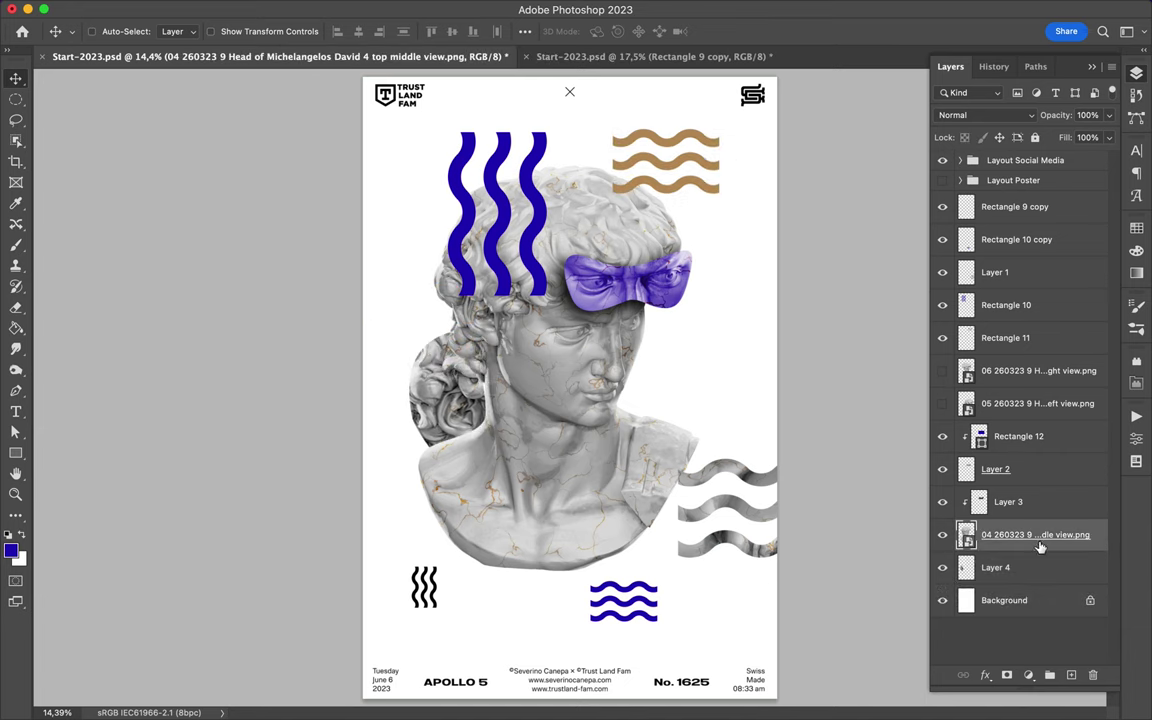
pyautogui.keyDown('ctrl'); pyautogui.click(966, 540); pyautogui.keyUp('ctrl')
pyautogui.hotkey('ctrl', 'shift', 'alt', 'n')
pyautogui.press('g')
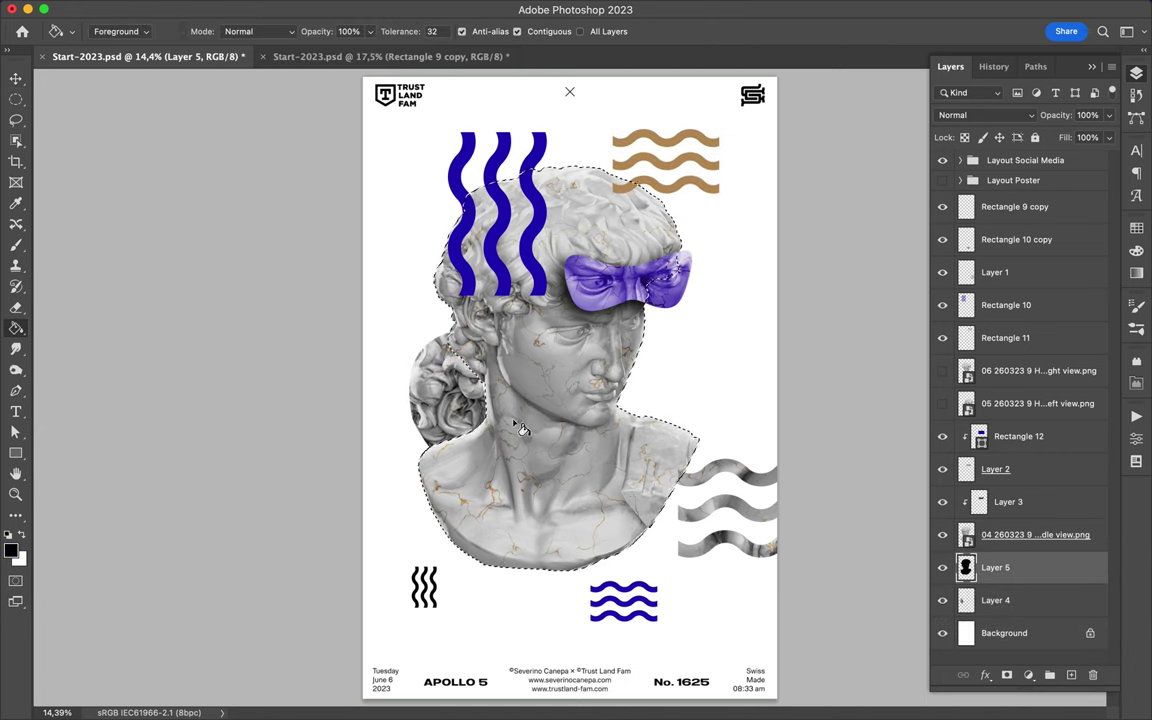
pyautogui.hotkey('ctrl', 'd')
pyautogui.press('v')
pyautogui.click(375, 8)
pyautogui.keyDown('alt'); pyautogui.click(1000, 584); pyautogui.keyUp('alt')
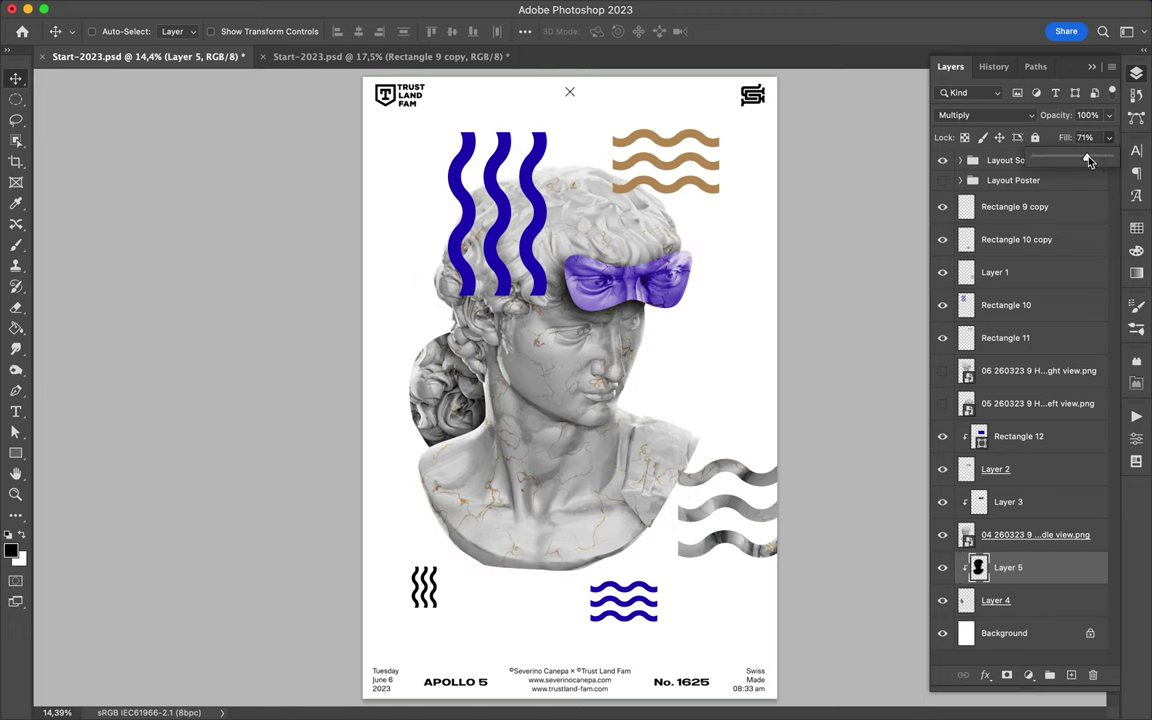
# Show the left-view head again and move it higher on the poster
pyautogui.click(942, 404)
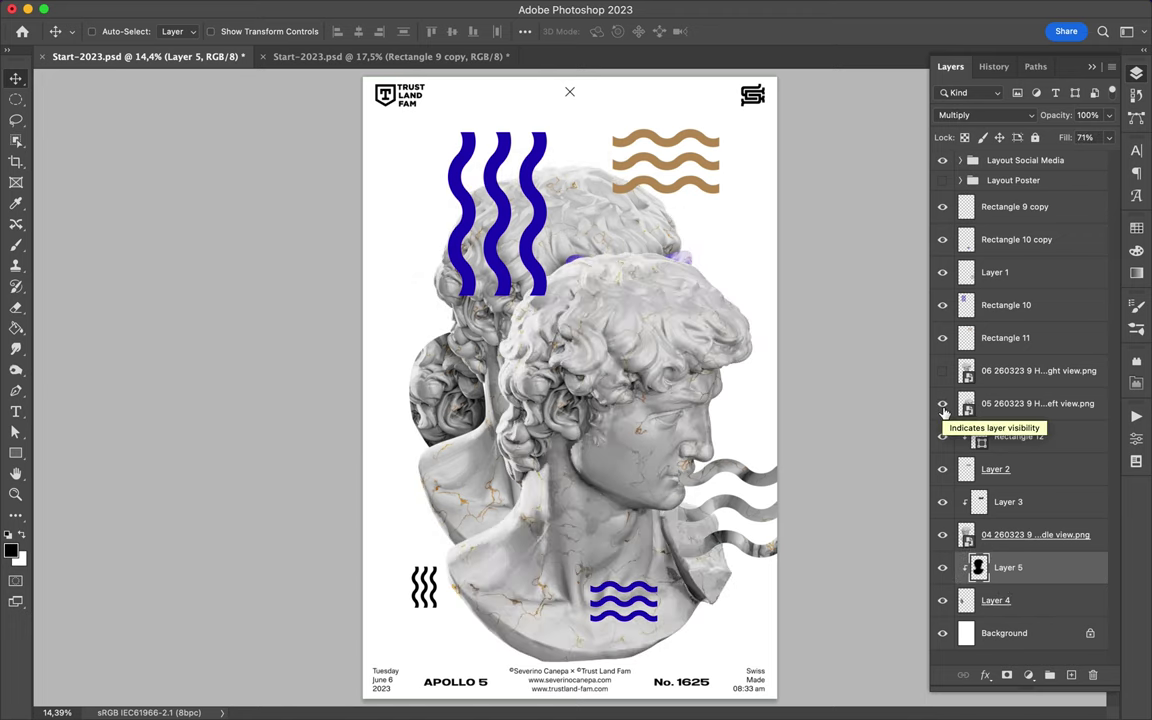
pyautogui.click(1030, 403)
pyautogui.moveTo(549, 331); pyautogui.dragTo(600, 215)
# Trace the left-view face with the pen and copy it onto new Layer 6
pyautogui.scroll(3, 577, 352)
pyautogui.press('p')
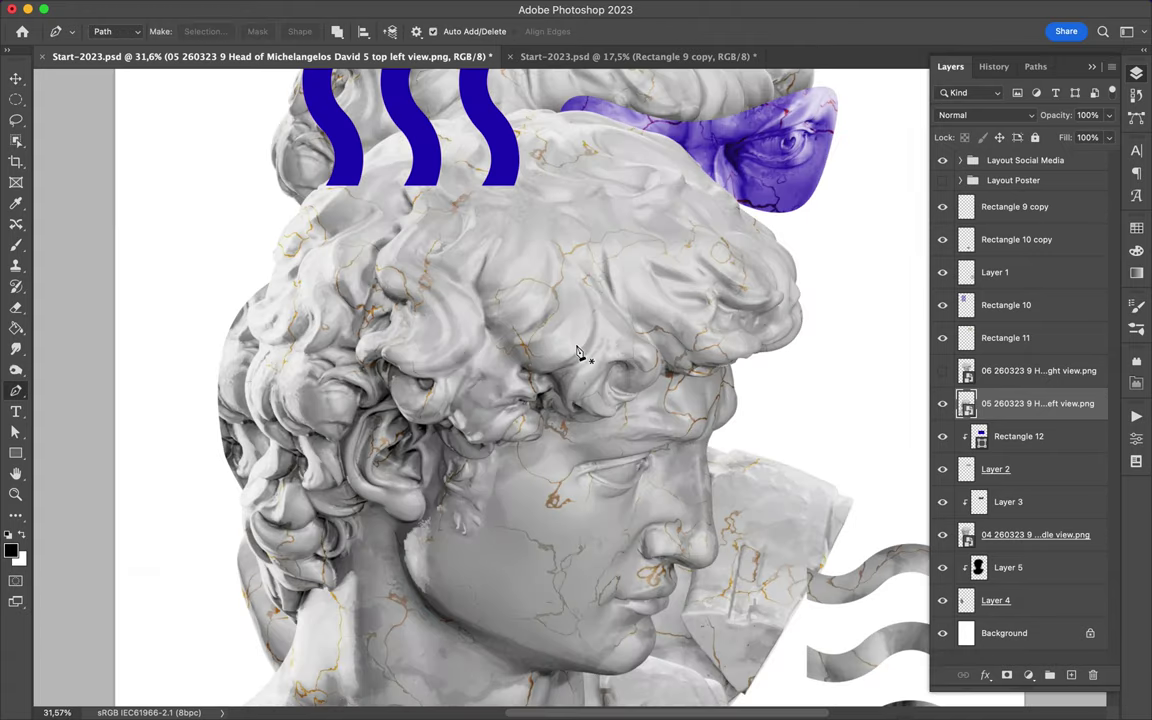
pyautogui.scroll(2, 577, 352)
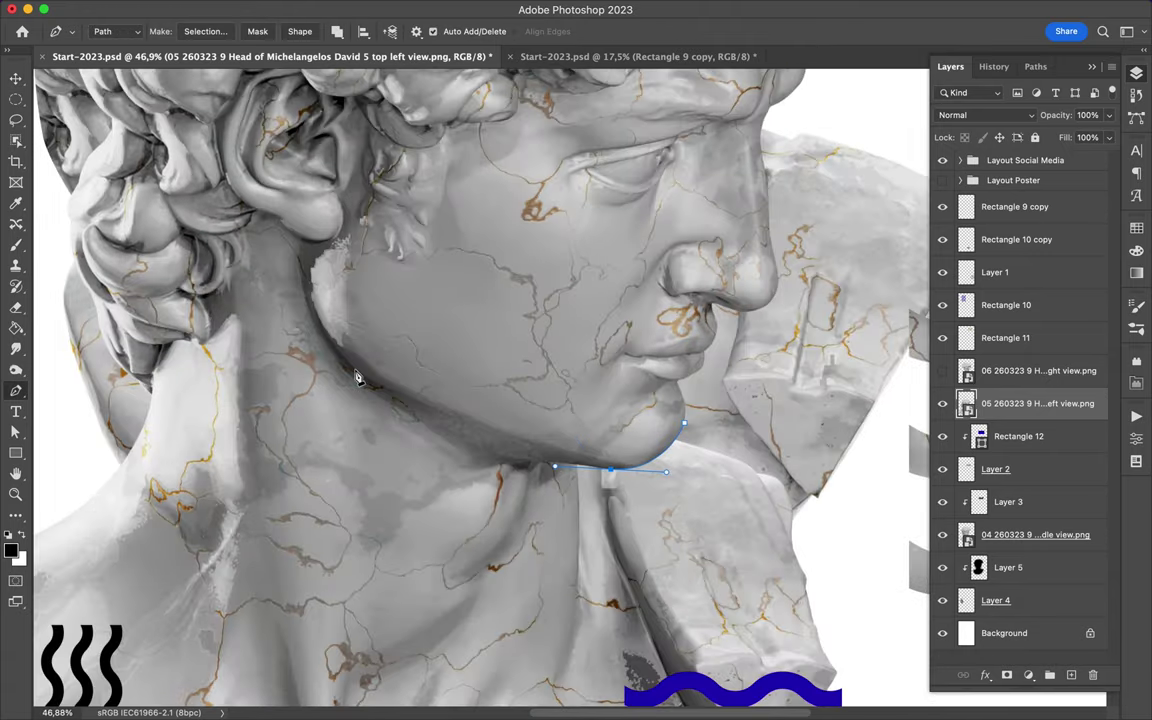
pyautogui.scroll(5, 525, 97)
pyautogui.scroll(-2, 538, 418)
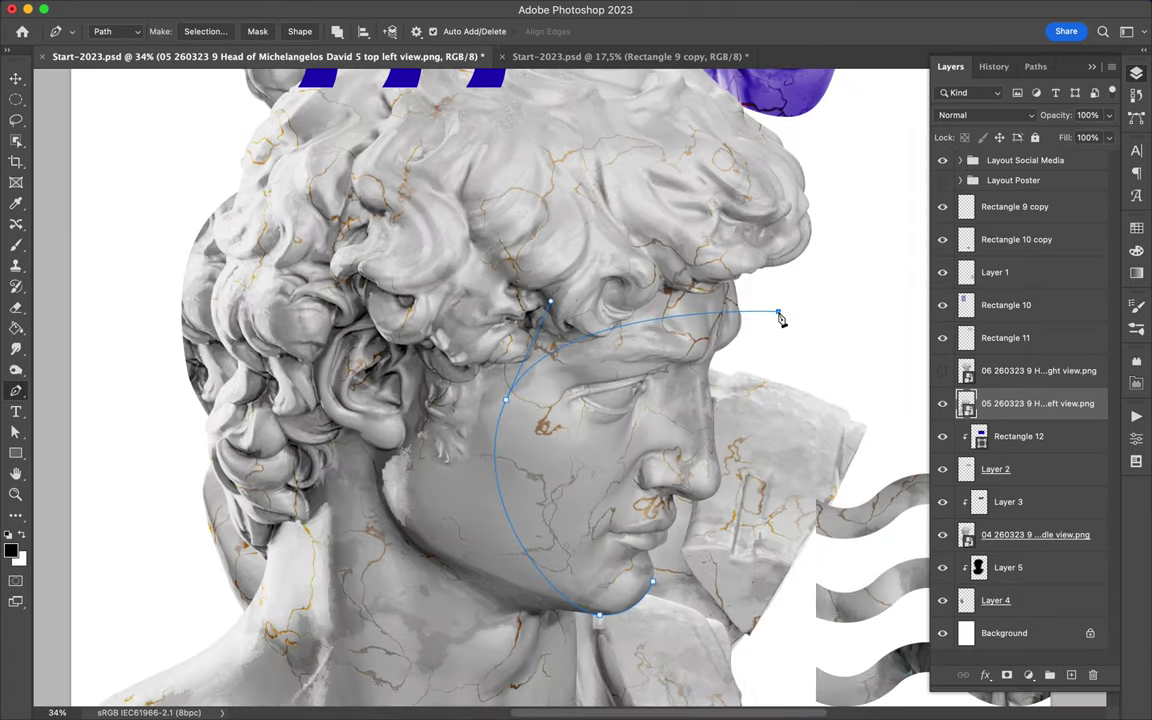
pyautogui.press('a')
pyautogui.moveTo(778, 321); pyautogui.dragTo(780, 321)
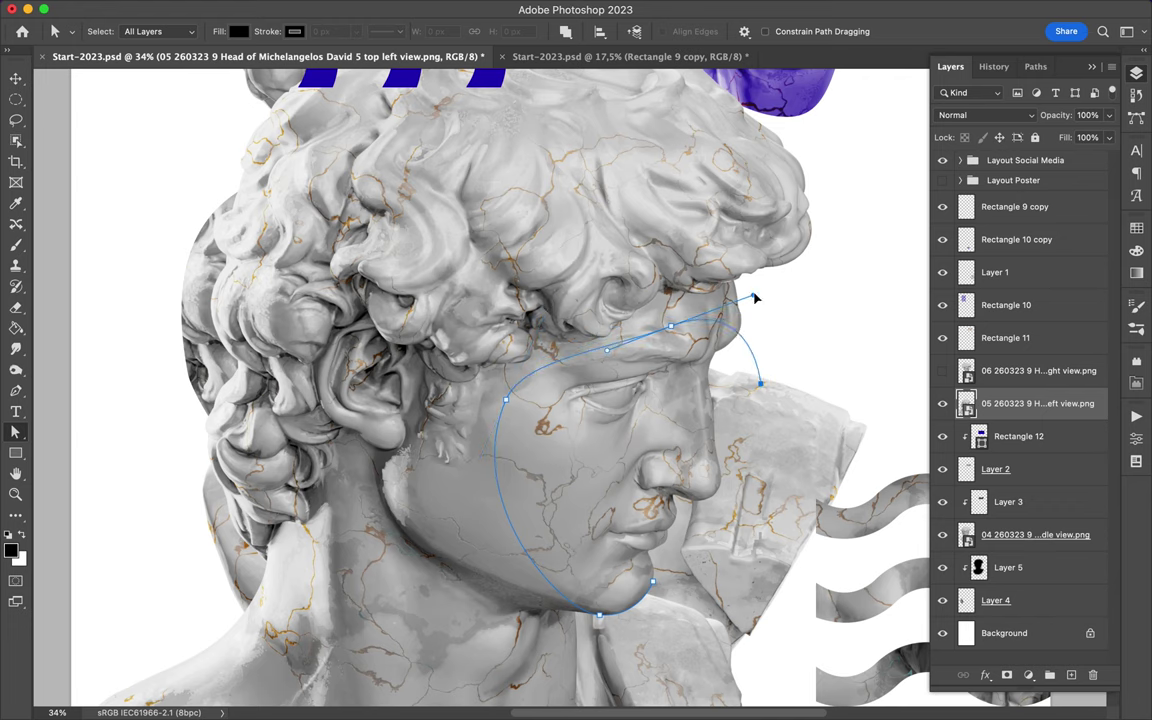
pyautogui.press('p')
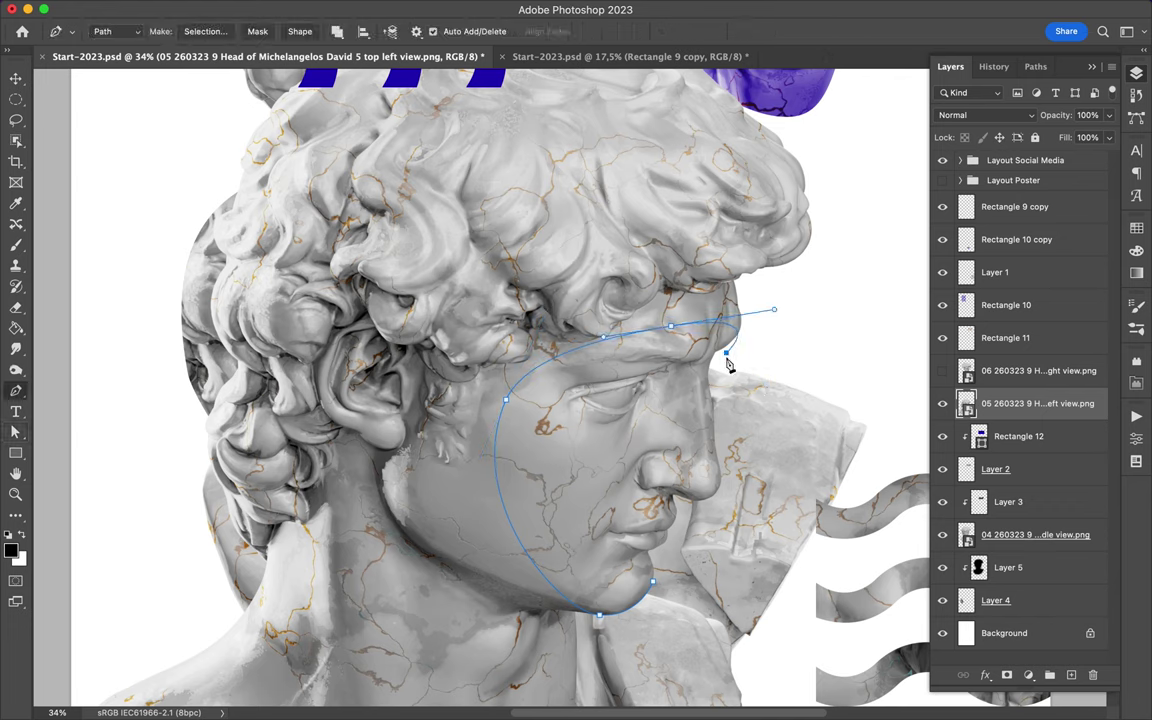
pyautogui.rightClick(657, 590)
pyautogui.press('Return')
pyautogui.hotkey('ctrl', 'j')
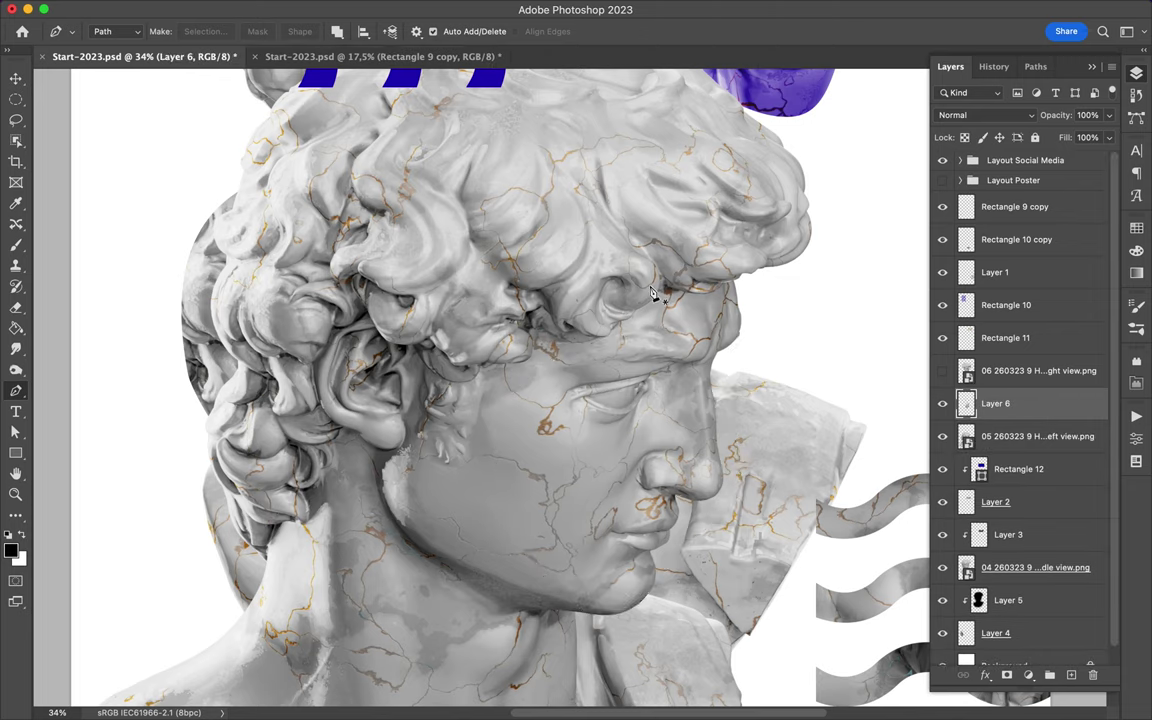
# Flip the face copy horizontally and move it to the left
pyautogui.press('v')
pyautogui.moveTo(536, 573); pyautogui.dragTo(636, 483)
pyautogui.hotkey('ctrl', '0')
pyautogui.click(118, 9)
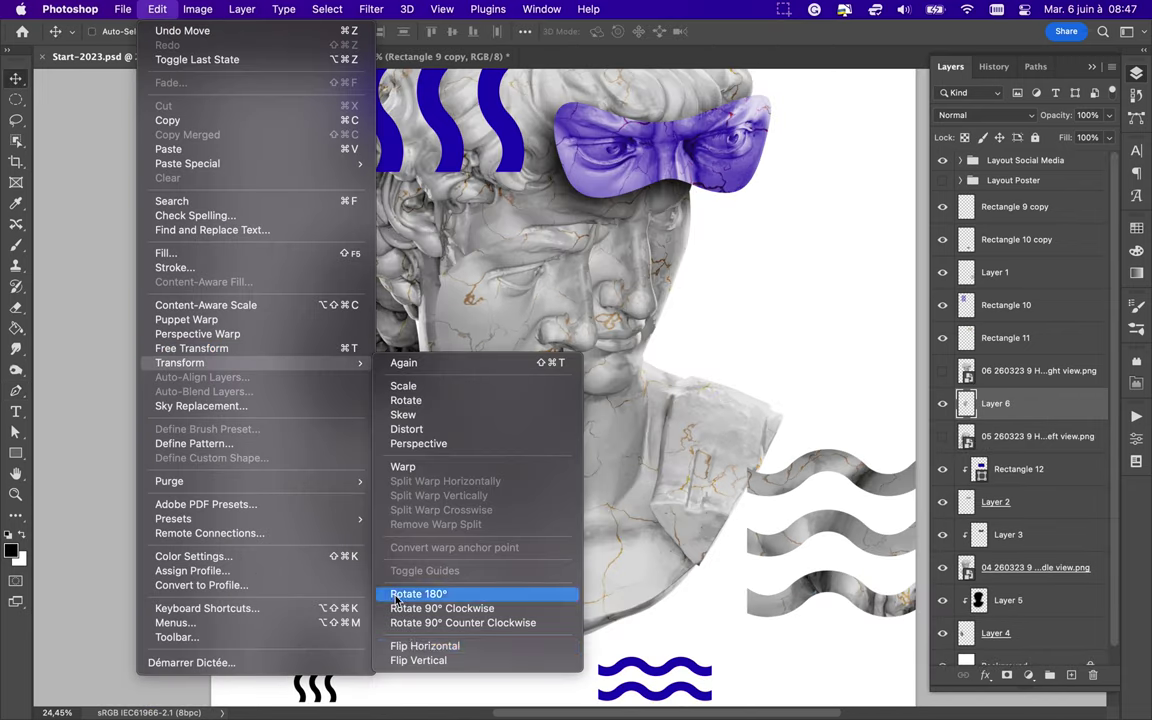
pyautogui.click(488, 643)
pyautogui.moveTo(525, 340)
pyautogui.mouseDown()
pyautogui.moveTo(473, 340)
pyautogui.moveTo(440, 372)
pyautogui.mouseUp()
# Add a black face silhouette below it, offset slightly, as a Multiply shadow with lowered fill
pyautogui.click(1071, 676)
pyautogui.press('g')
pyautogui.click(496, 381)
pyautogui.press('m')
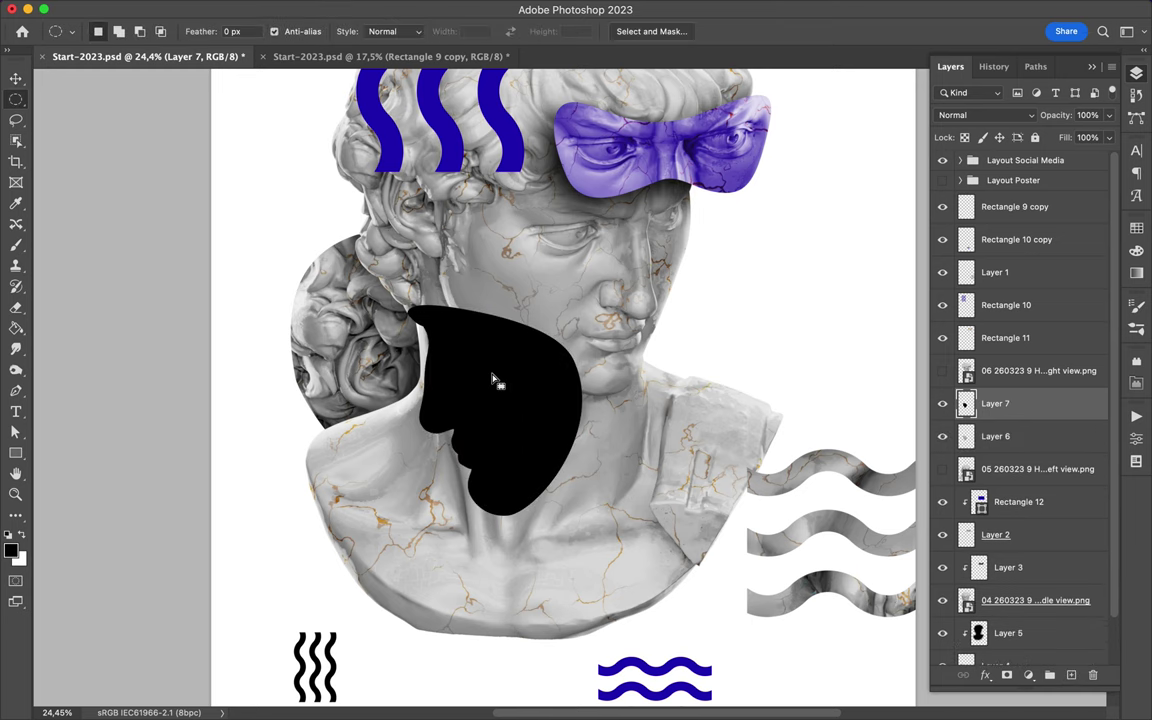
pyautogui.moveTo(1029, 408); pyautogui.dragTo(1029, 445)
pyautogui.press('v')
pyautogui.moveTo(537, 394); pyautogui.dragTo(553, 399)
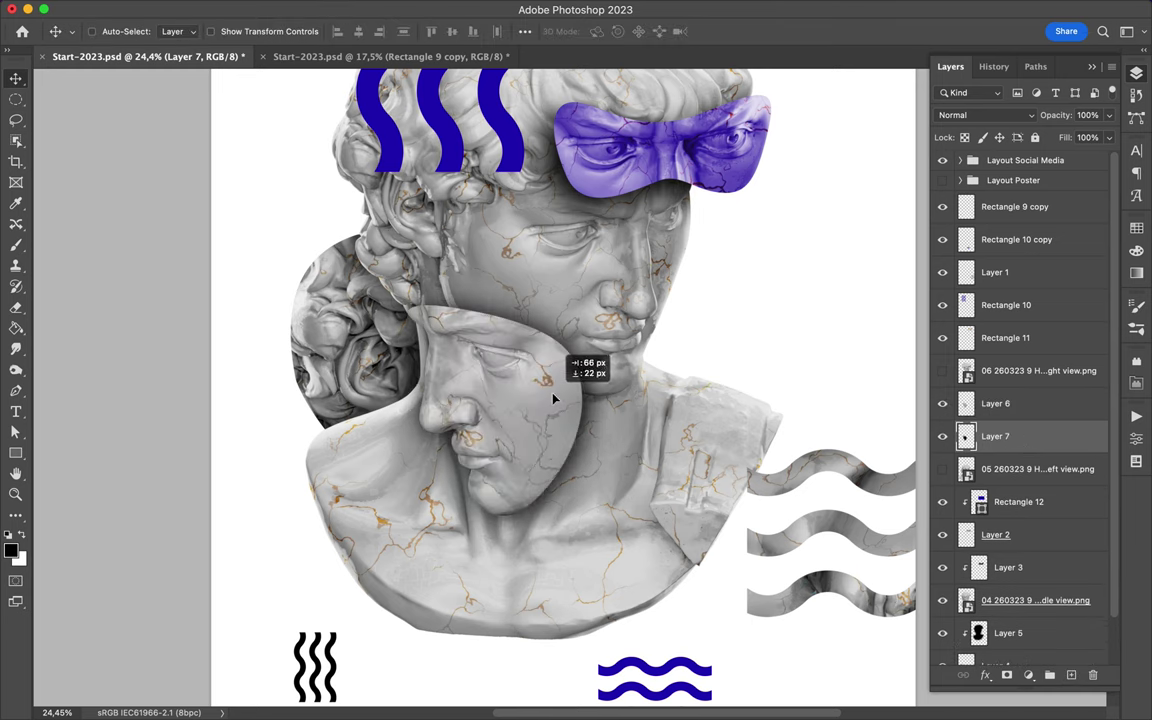
pyautogui.click(985, 115)
pyautogui.click(960, 185)
pyautogui.moveTo(1109, 138); pyautogui.dragTo(1097, 162)
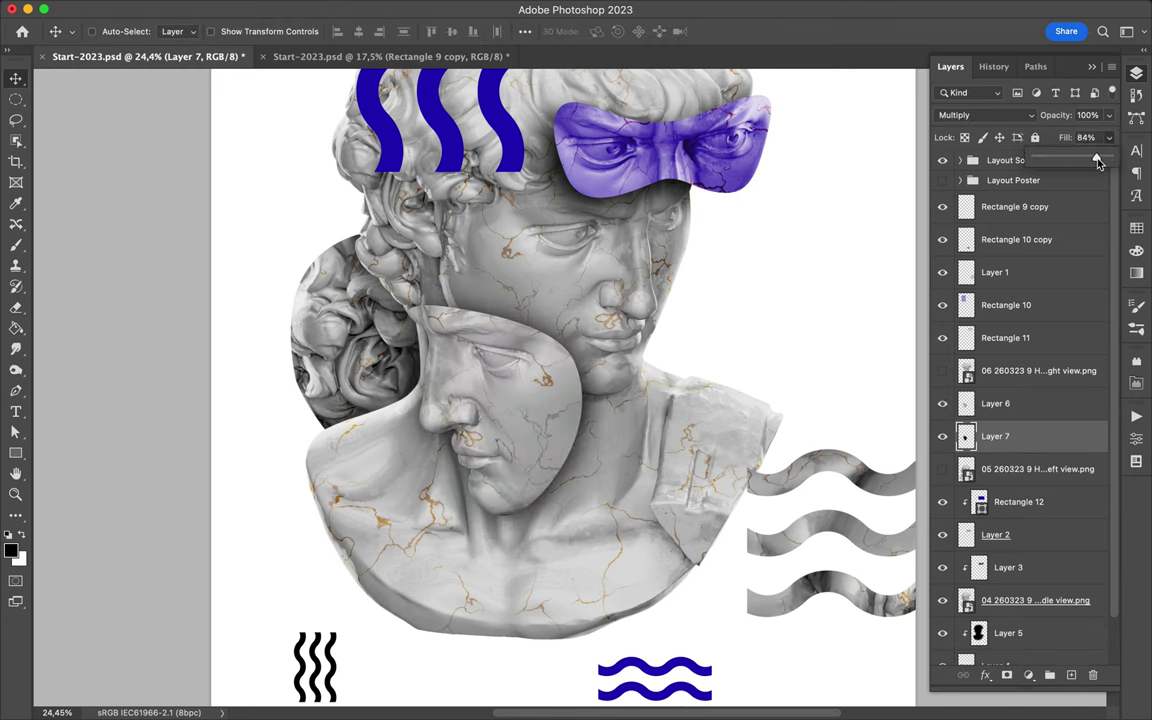
# Begin a curved pen path over the top of the hair
pyautogui.scroll(-3, 598, 270)
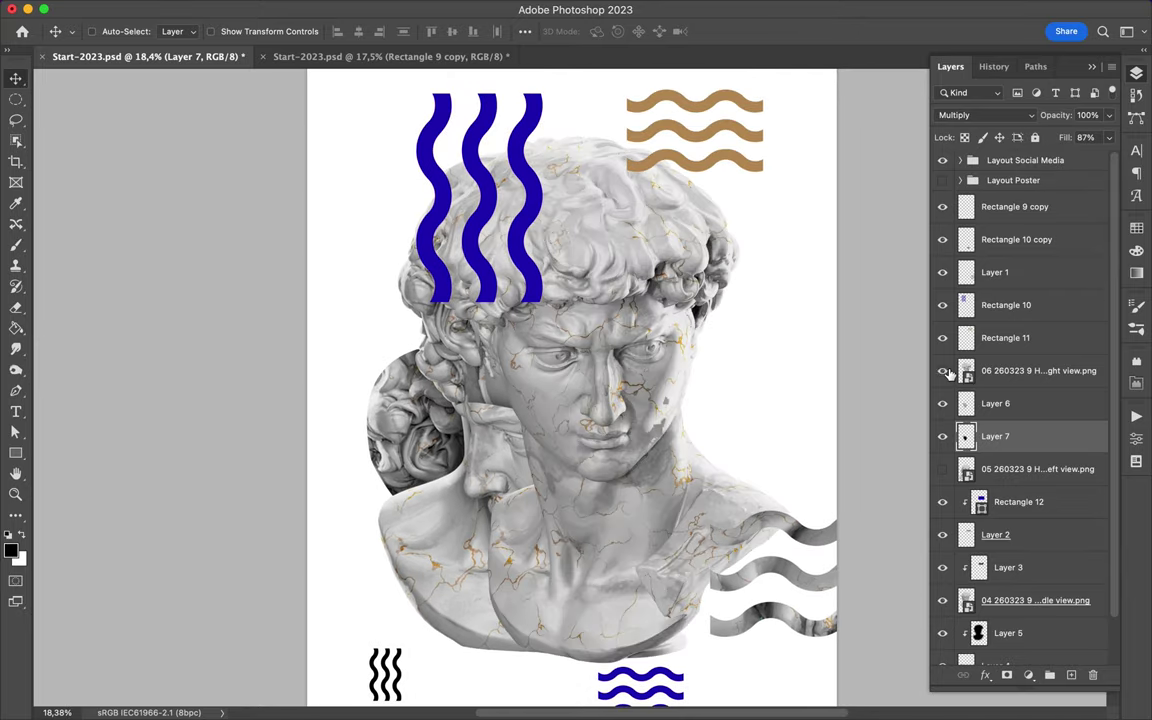
pyautogui.press('p')
pyautogui.moveTo(562, 125); pyautogui.dragTo(613, 125)
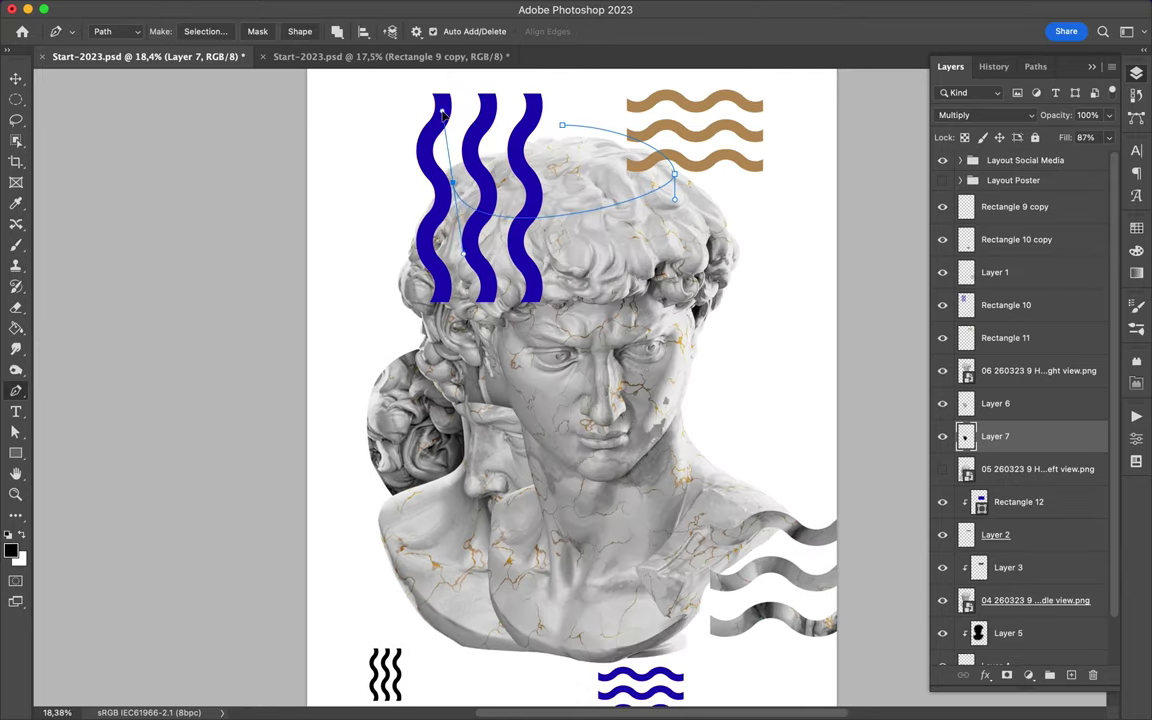
# Close the hair path, make a selection, and reshape the path's bottom curve
pyautogui.click(563, 128)
pyautogui.click(205, 31)
pyautogui.click(663, 285)
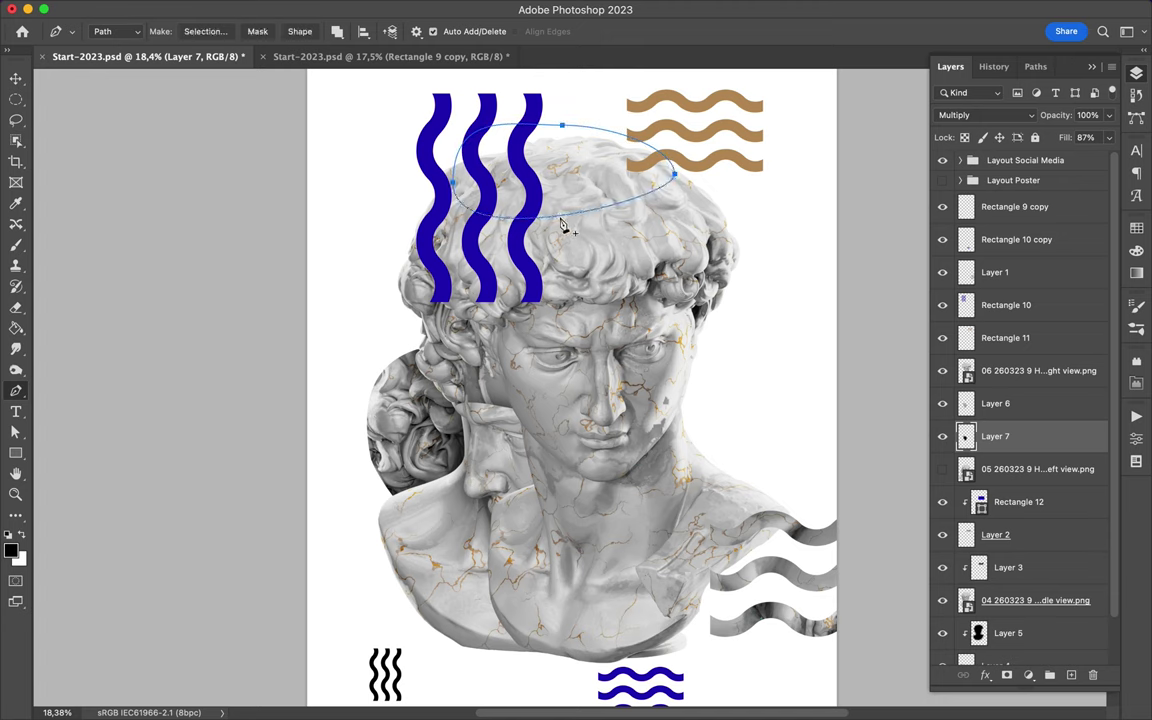
pyautogui.press('a')
pyautogui.moveTo(558, 215); pyautogui.dragTo(456, 225)
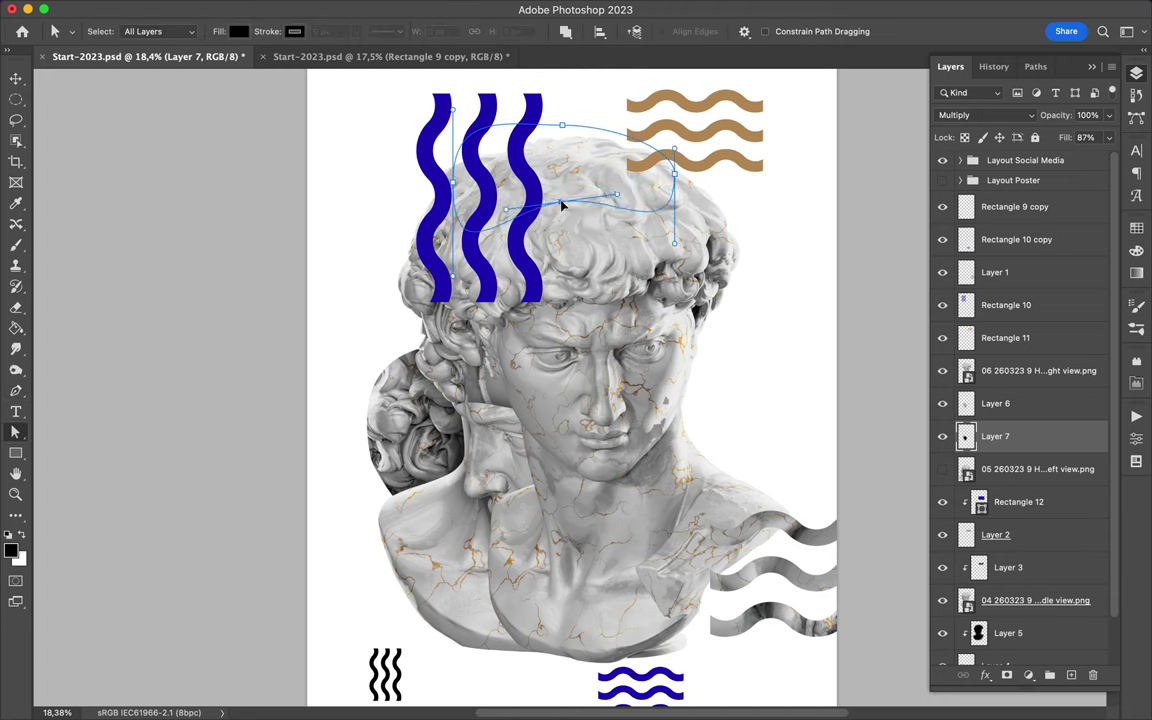
# Copy the top of the head onto new layers and move the piece up onto the head
pyautogui.press('p')
pyautogui.hotkey('ctrl', 'Return')
pyautogui.press('v')
pyautogui.hotkey('ctrl', 'j')
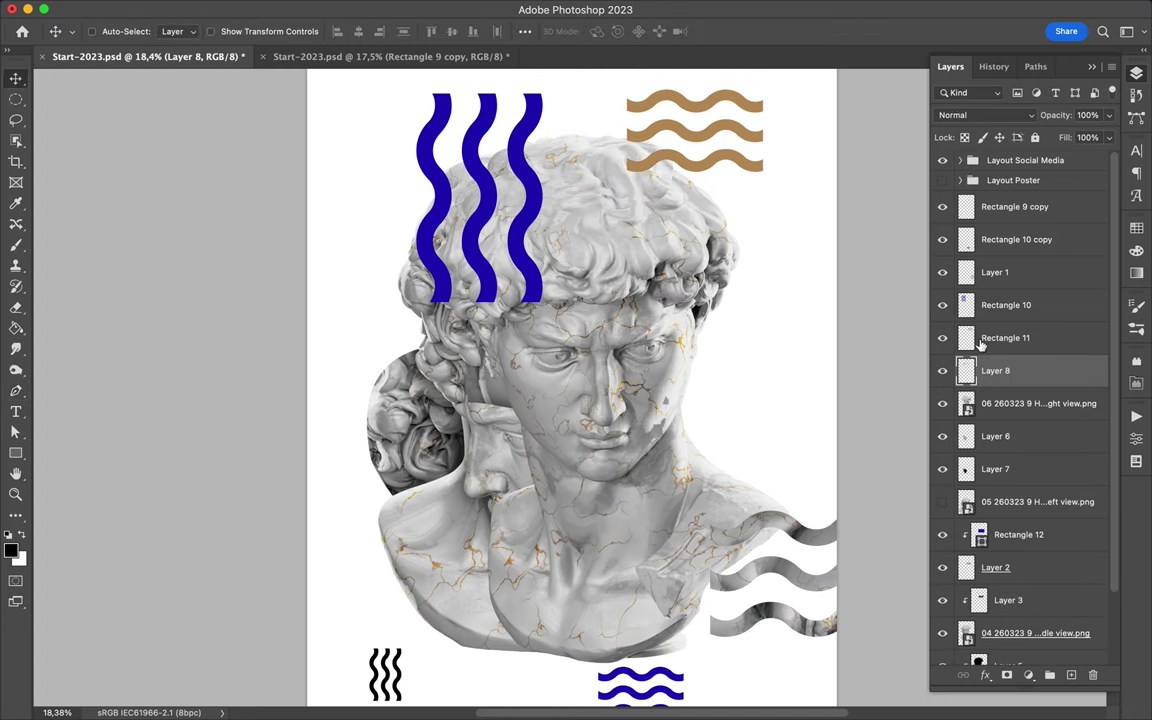
pyautogui.moveTo(620, 350); pyautogui.dragTo(578, 145)
pyautogui.hotkey('ctrl', 'j')
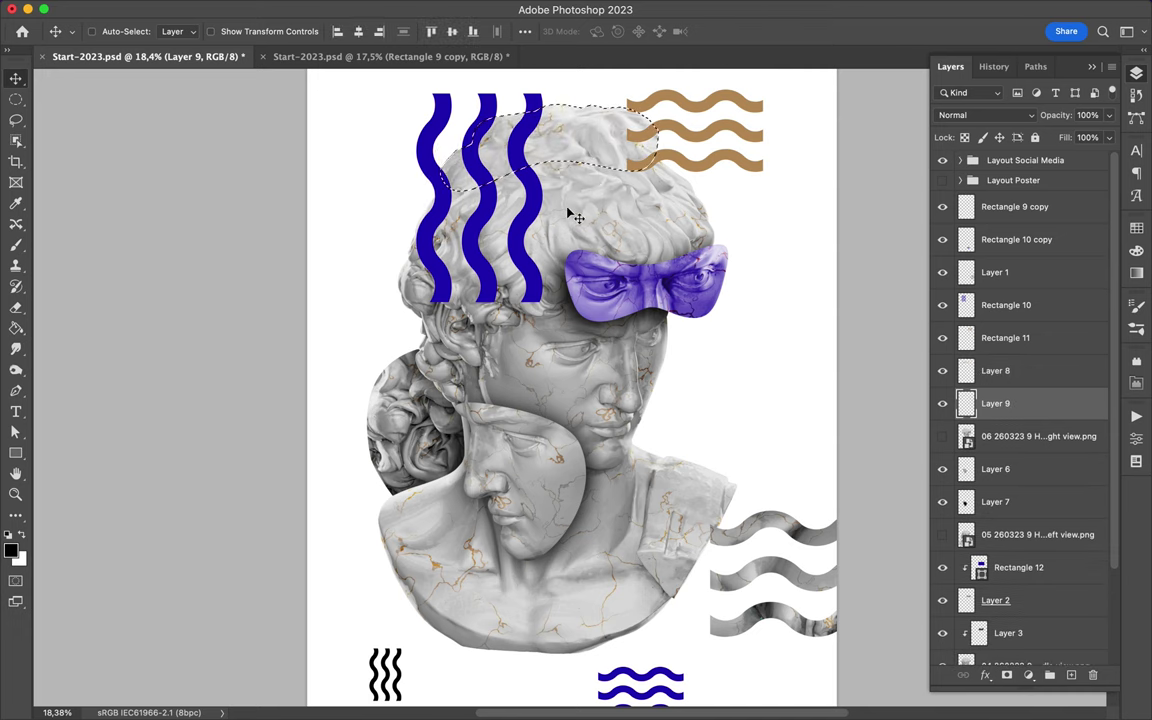
pyautogui.press('m')
pyautogui.click(371, 9)
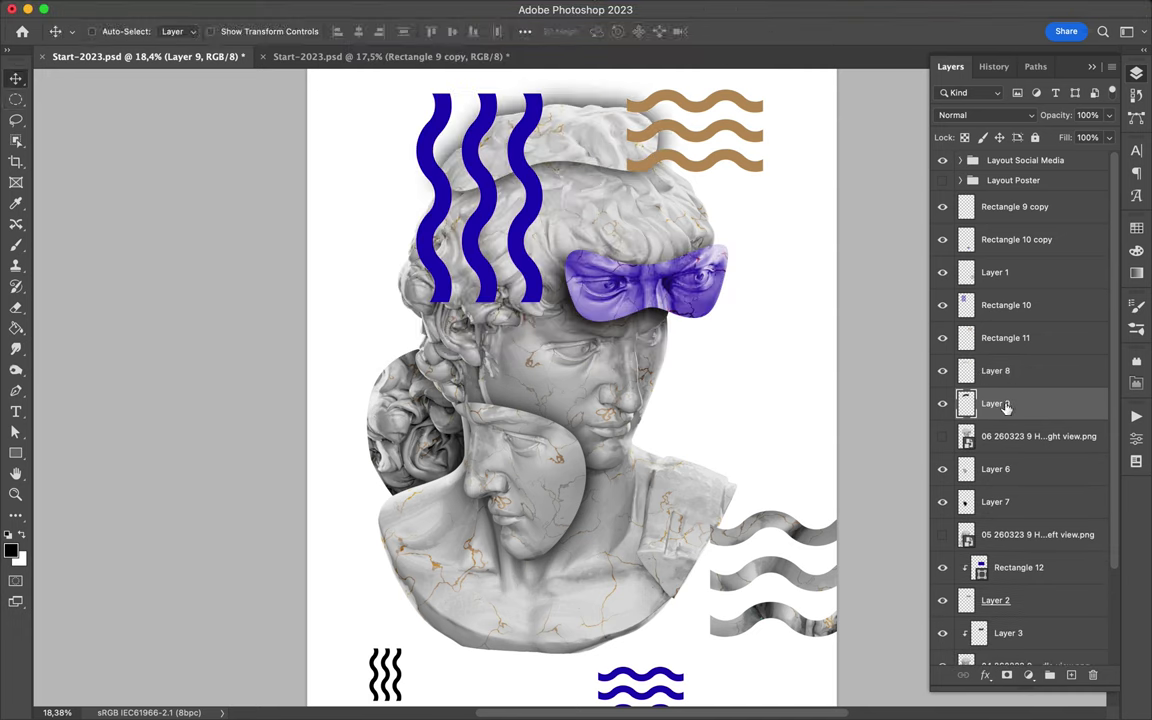
# Move Layer 9 below Layer 3 and set it to Multiply at 86% fill
pyautogui.moveTo(1006, 406); pyautogui.dragTo(1000, 645)
pyautogui.click(985, 115)
pyautogui.click(880, 170)
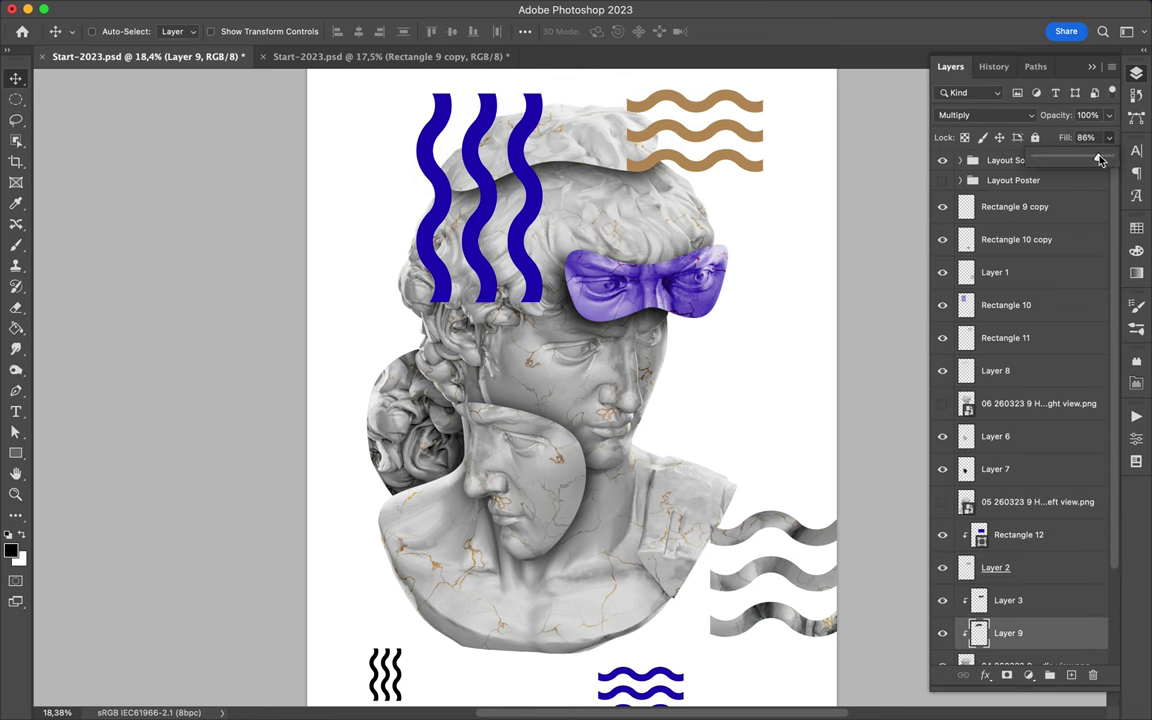
# Nudge the small side face, then move up and scale the Layer 4 circle fragment to about 89%
pyautogui.moveTo(506, 442)
pyautogui.mouseDown()
pyautogui.moveTo(486, 467)
pyautogui.moveTo(517, 449)
pyautogui.moveTo(531, 457)
pyautogui.mouseUp()
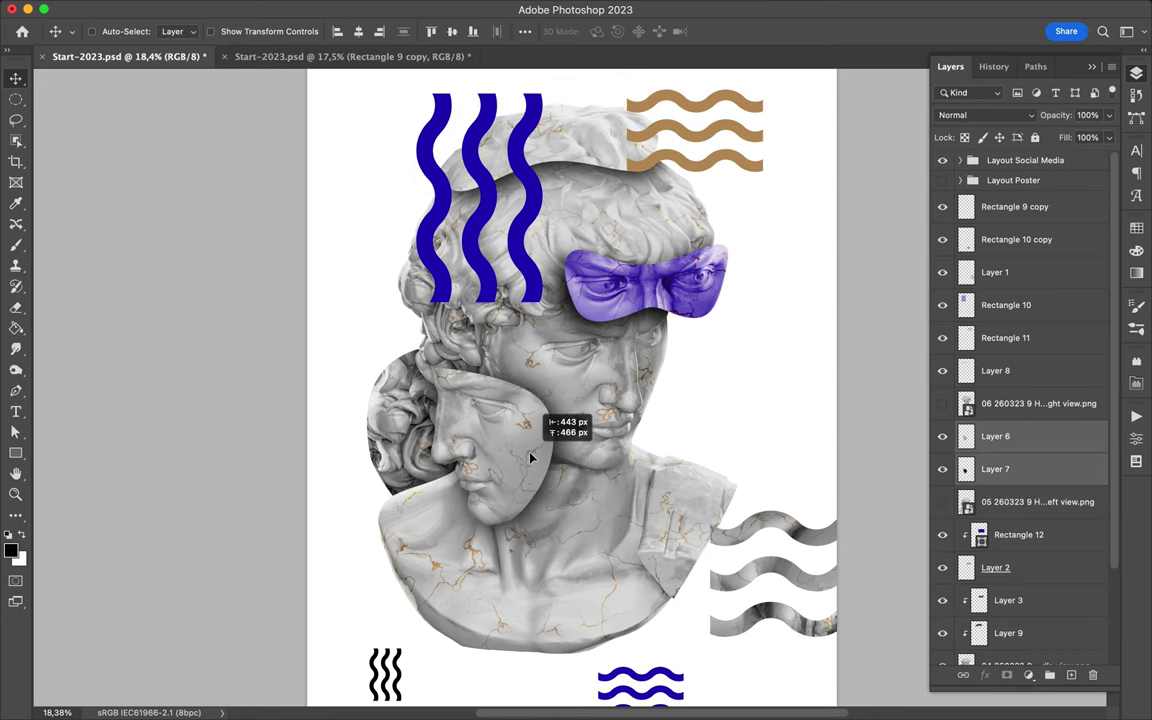
pyautogui.keyDown('ctrl'); pyautogui.click(395, 400); pyautogui.keyUp('ctrl')
pyautogui.moveTo(398, 373); pyautogui.dragTo(411, 296)
pyautogui.hotkey('ctrl', 't')
pyautogui.moveTo(350, 250); pyautogui.dragTo(385, 262)
pyautogui.press('Return')
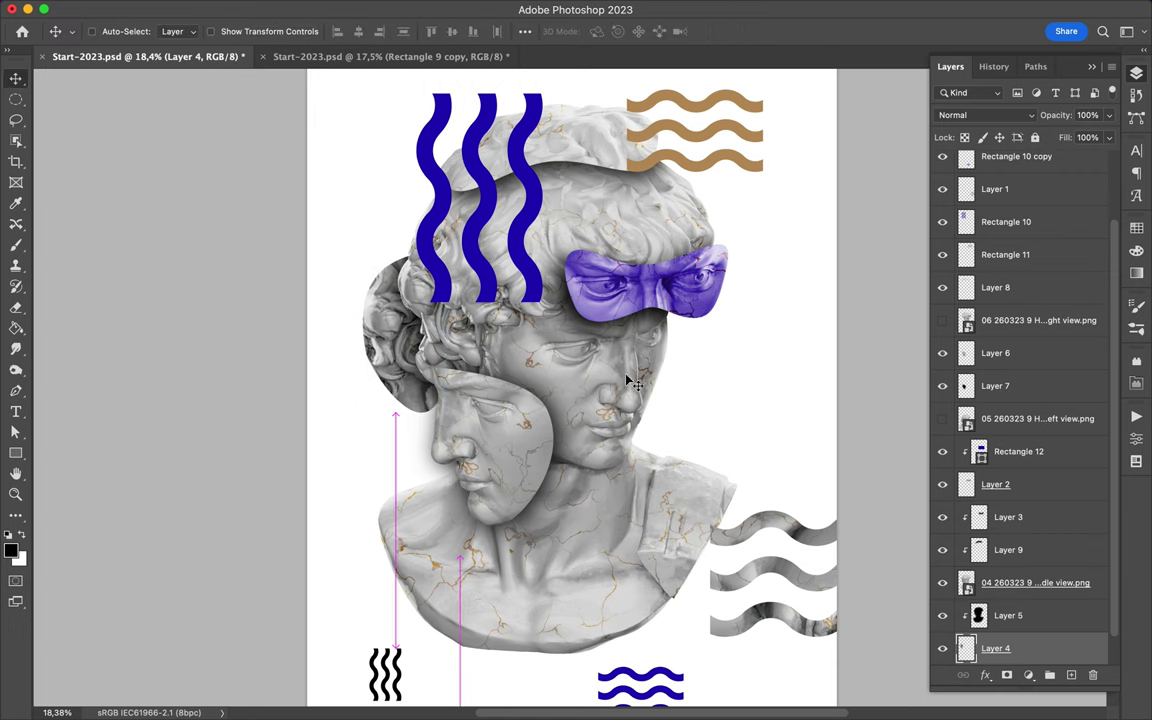
# Show the left-view head, trace and copy its face, then undo that first attempt
pyautogui.click(942, 420)
pyautogui.press('p')
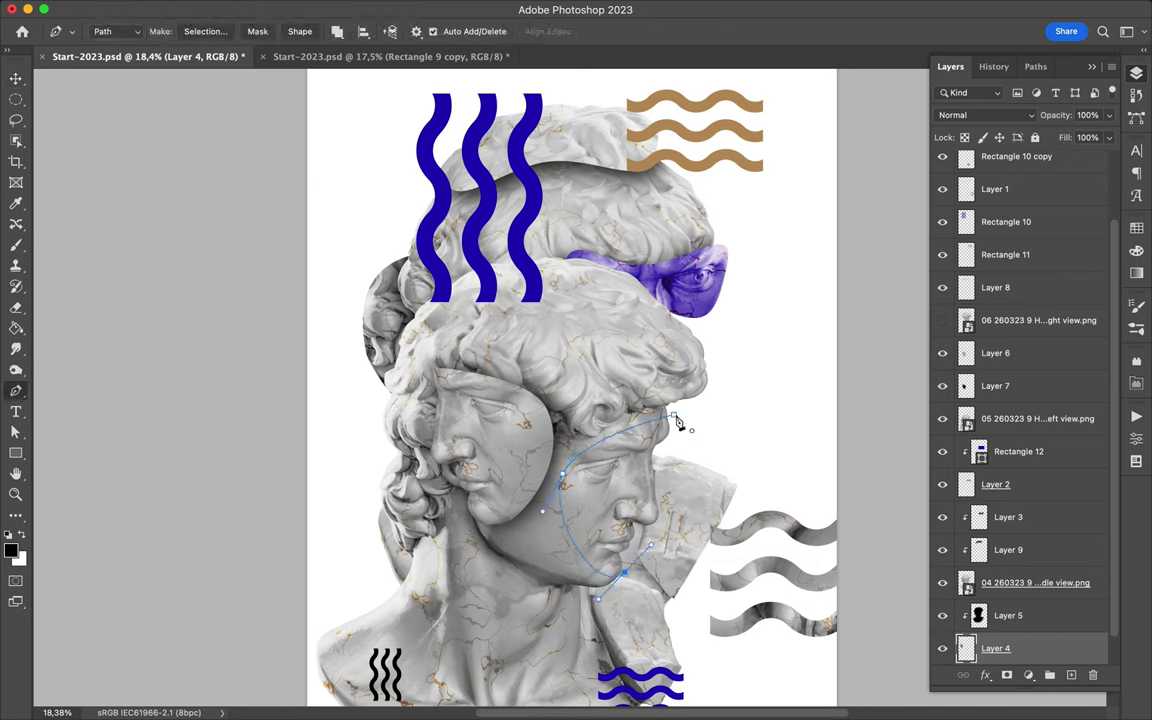
pyautogui.click(205, 31)
pyautogui.click(658, 283)
pyautogui.hotkey('ctrl', 'c')
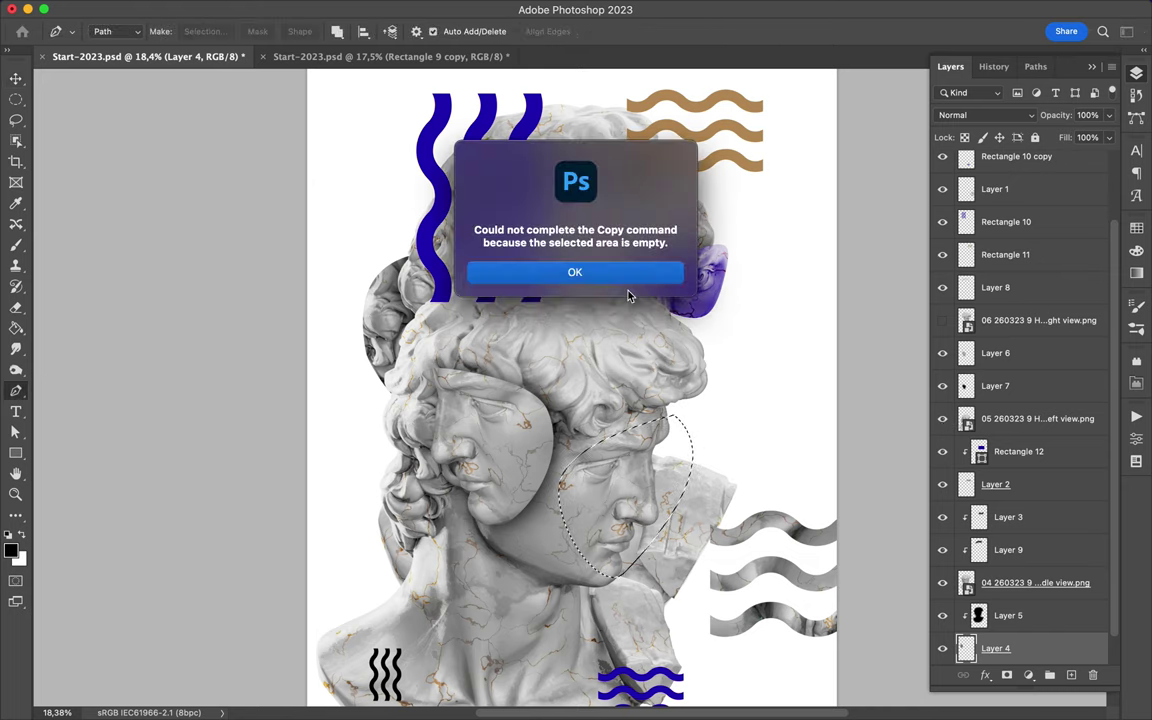
pyautogui.press('Return')
pyautogui.press('v')
pyautogui.hotkey('ctrl', 'j')
pyautogui.moveTo(605, 417)
pyautogui.mouseDown()
pyautogui.moveTo(702, 456)
pyautogui.moveTo(634, 399)
pyautogui.moveTo(655, 399)
pyautogui.mouseUp()
pyautogui.hotkey('ctrl', 't')
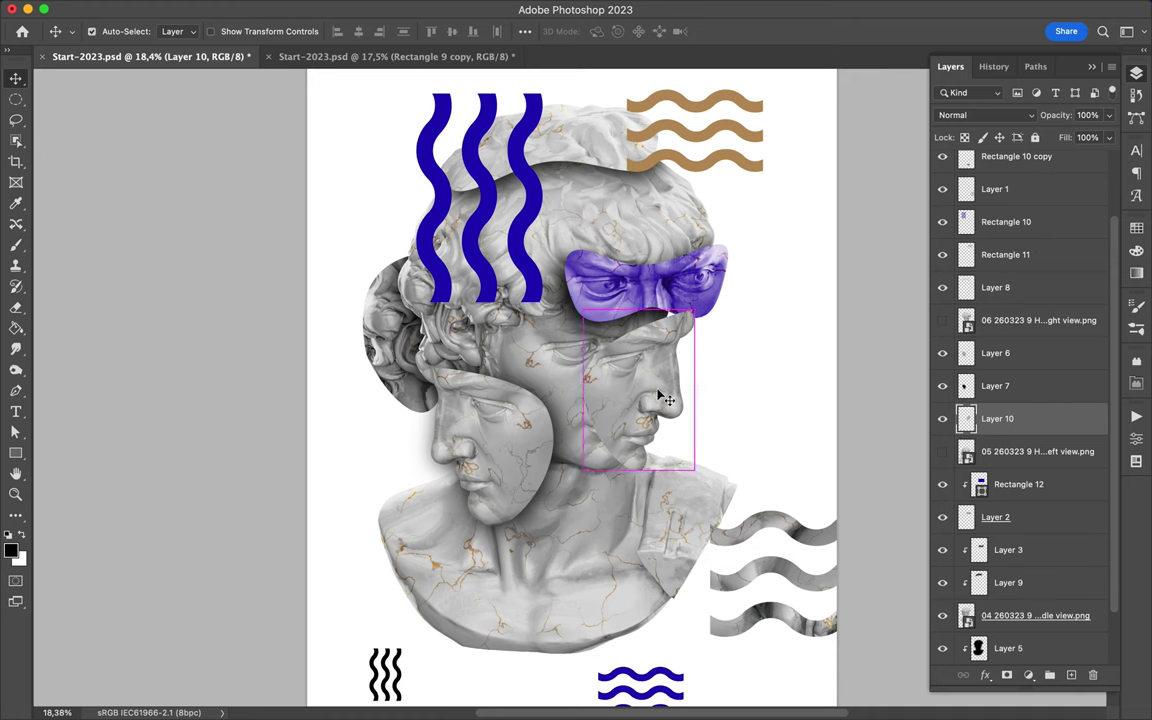
pyautogui.press('Return')
pyautogui.hotkey('ctrl', 'z')
pyautogui.hotkey('ctrl', 'z')
pyautogui.hotkey('ctrl', 'z')
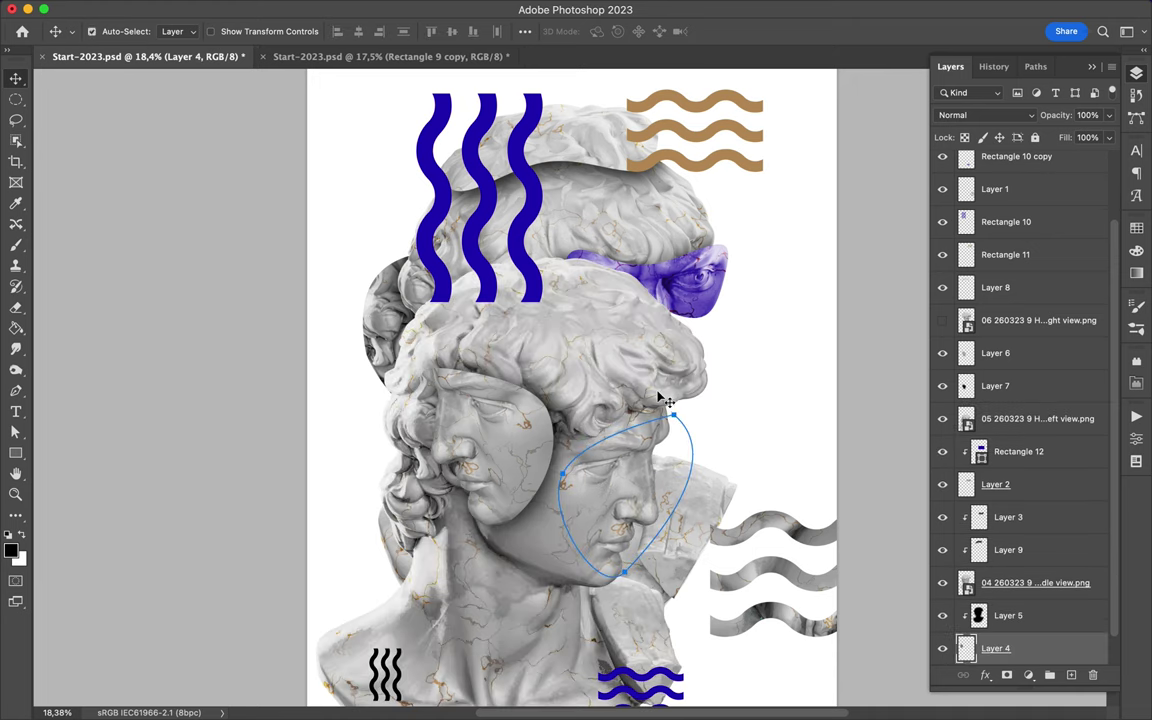
# Redraw the face selection, copy it to Layer 10, hide the head, and place Layer 10 below the middle-view head
pyautogui.press('p')
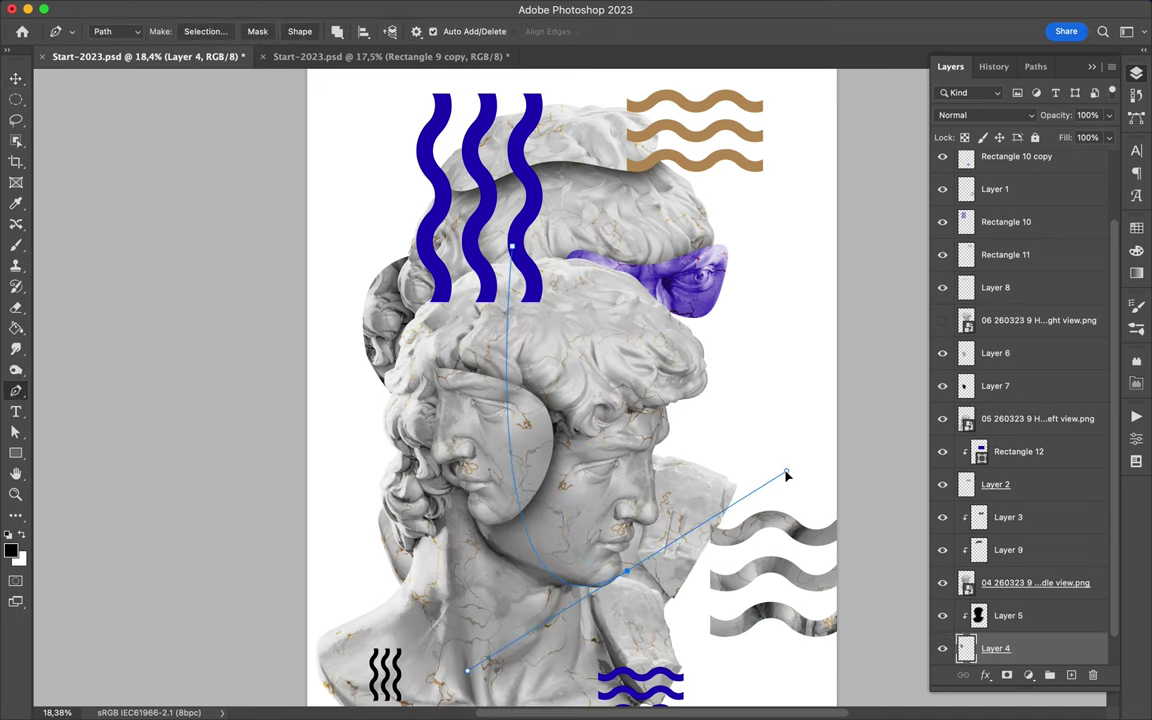
pyautogui.click(203, 31)
pyautogui.click(664, 285)
pyautogui.press('v')
pyautogui.click(1030, 418)
pyautogui.hotkey('ctrl', 'j')
pyautogui.click(942, 451)
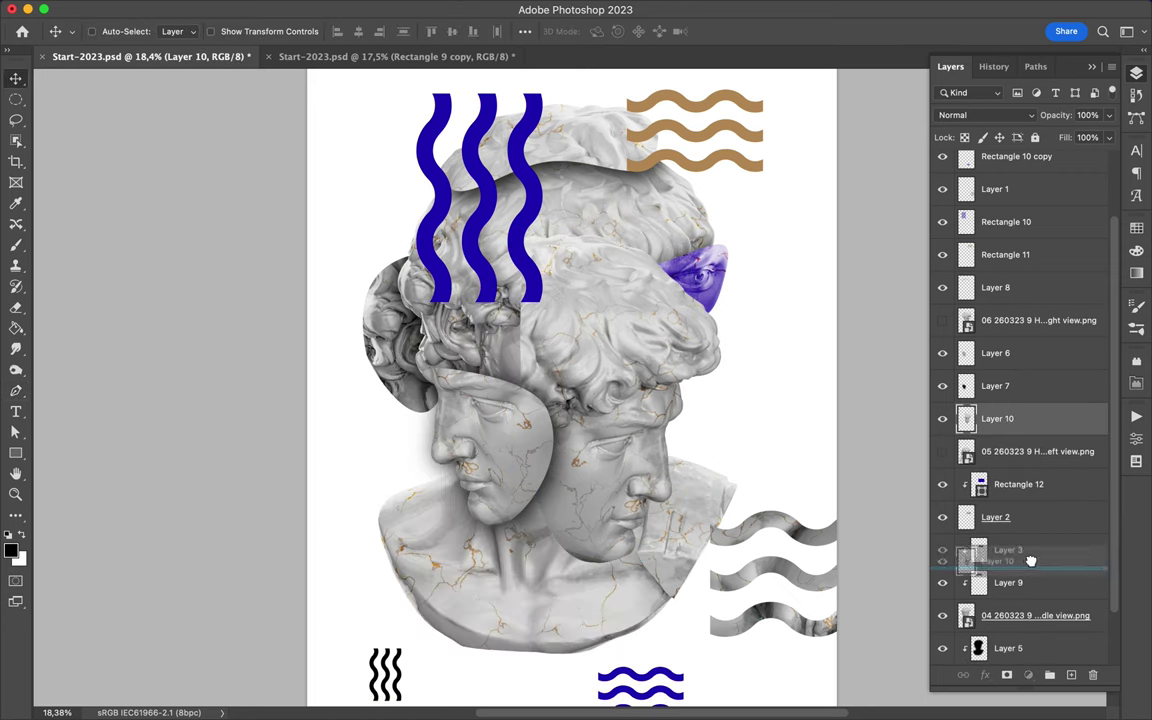
pyautogui.moveTo(997, 418); pyautogui.dragTo(997, 630)
# Scale the Layer 10 face to about 69% and place it under the purple eye band
pyautogui.hotkey('ctrl', 't')
pyautogui.moveTo(789, 137); pyautogui.dragTo(705, 210)
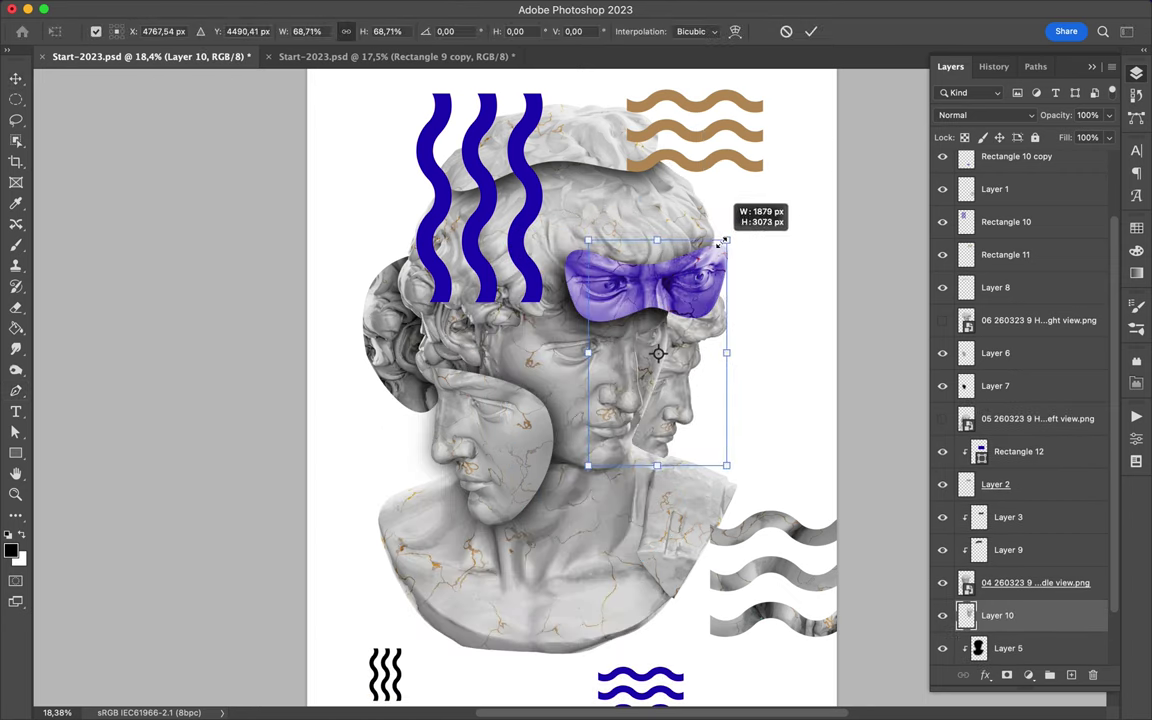
pyautogui.moveTo(650, 368); pyautogui.dragTo(690, 390)
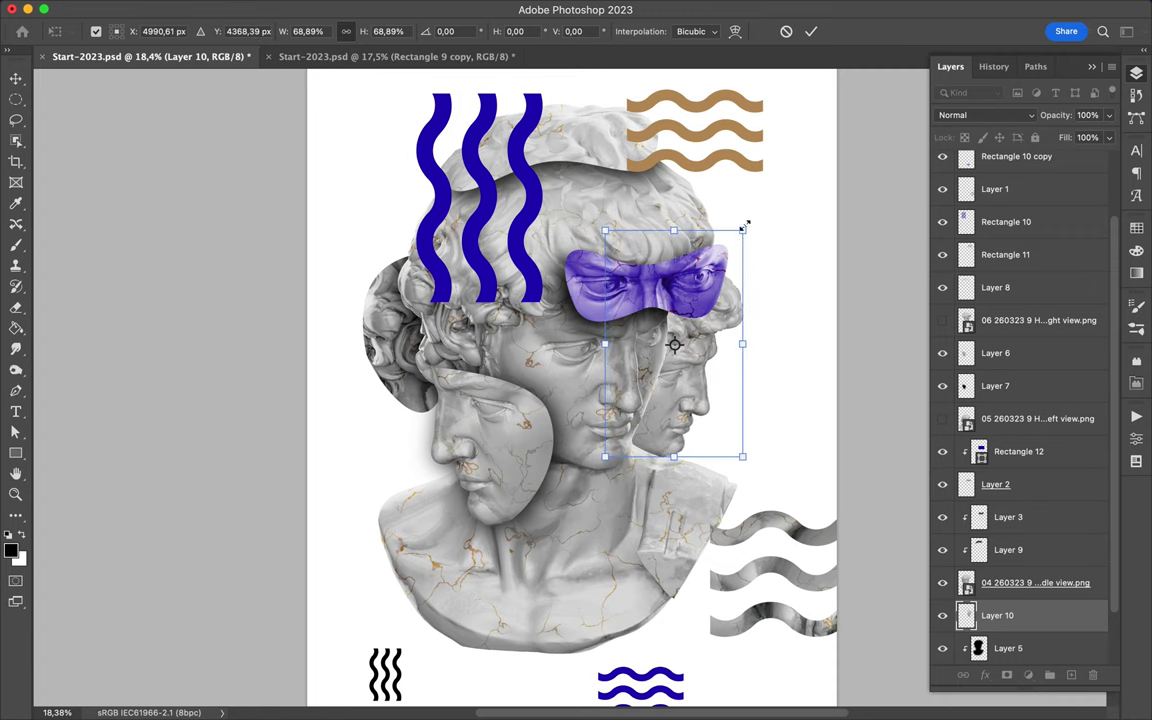
pyautogui.press('Return')
# Duplicate the Layer 5 Multiply shadow above Layer 10 and position it over the new face
pyautogui.click(997, 648)
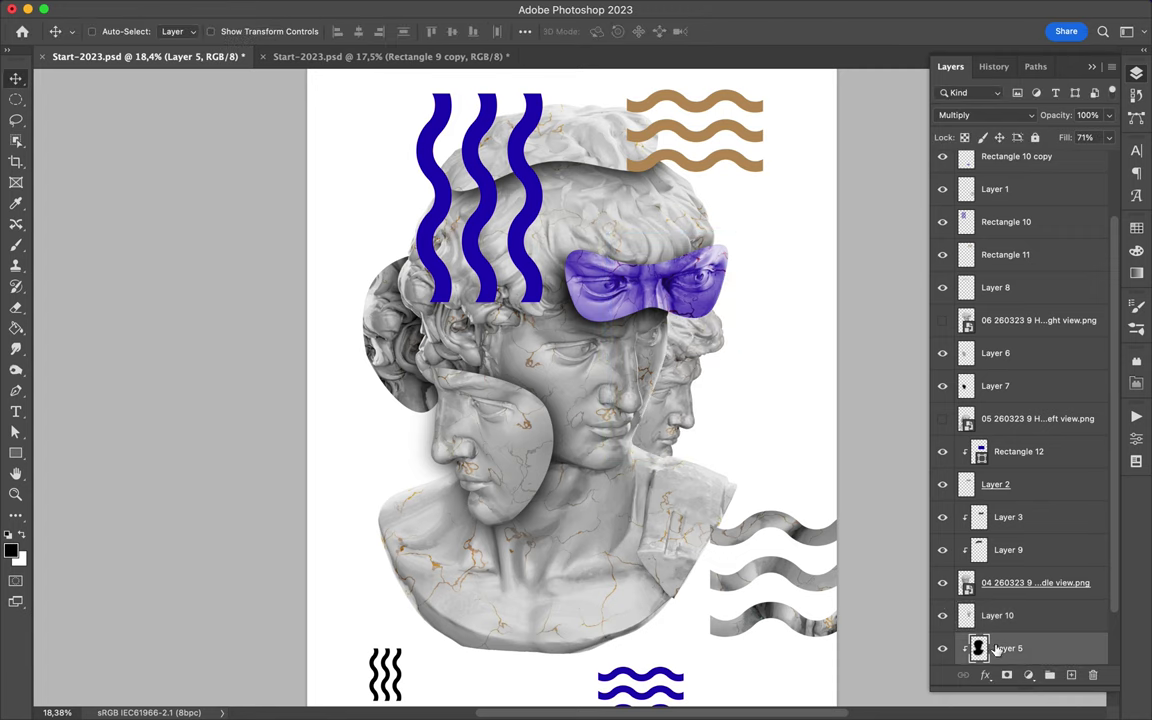
pyautogui.moveTo(997, 648); pyautogui.dragTo(997, 615)
pyautogui.moveTo(620, 390); pyautogui.dragTo(646, 413)
pyautogui.click(985, 115)
pyautogui.click(582, 382)
pyautogui.moveTo(582, 382); pyautogui.dragTo(655, 384)
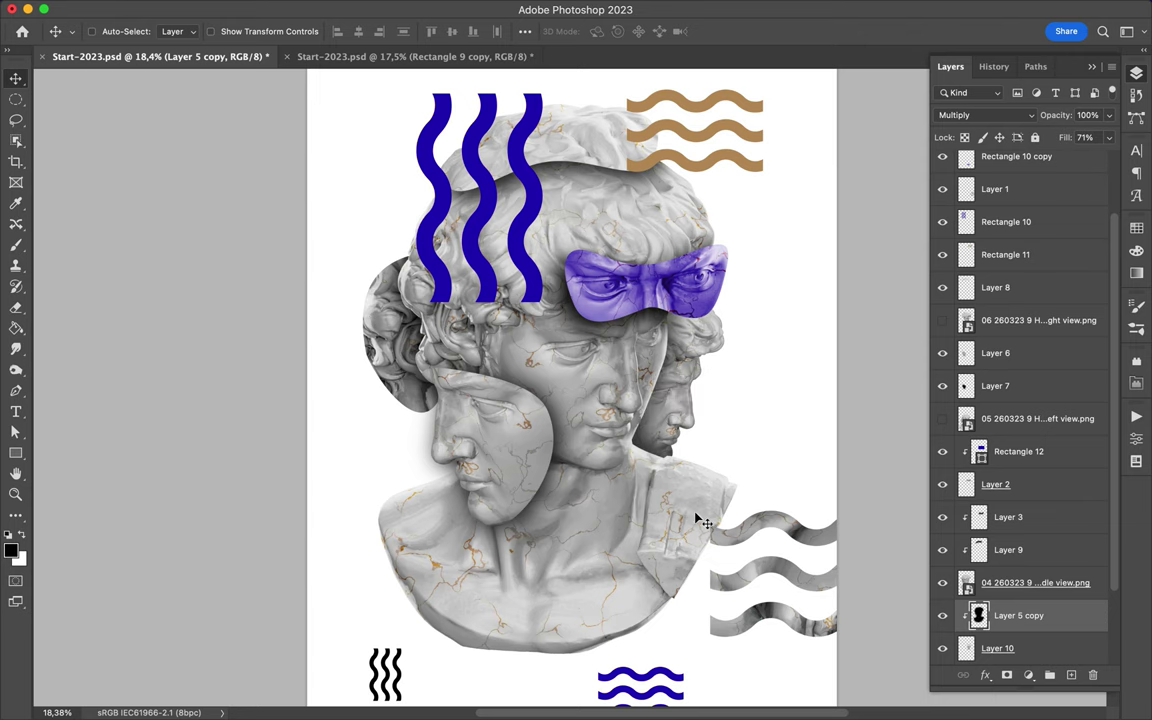
pyautogui.scroll(-2, 703, 522)
pyautogui.moveTo(1035, 582); pyautogui.dragTo(1068, 675)
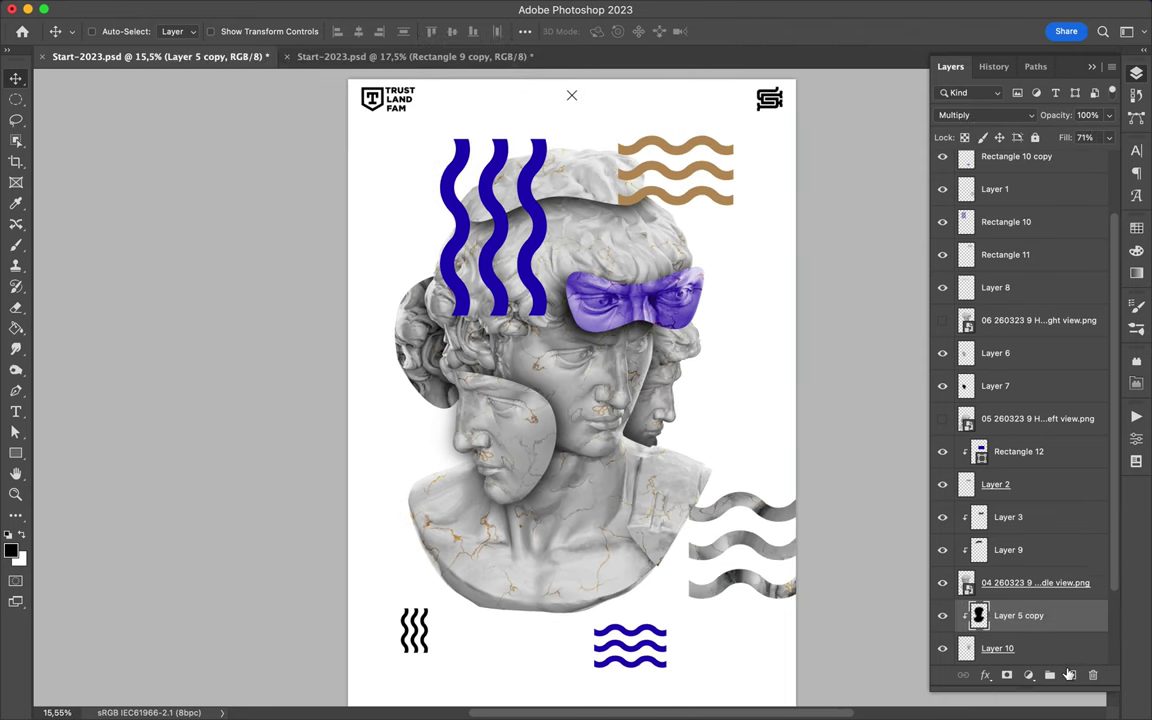
# Fill a new layer with the tan swatch inside the bust's selection, then deselect
pyautogui.click(1068, 675)
pyautogui.keyDown('super'); pyautogui.click(979, 648); pyautogui.keyUp('super')
pyautogui.click(1136, 228)
pyautogui.click(947, 269)
pyautogui.press('g')
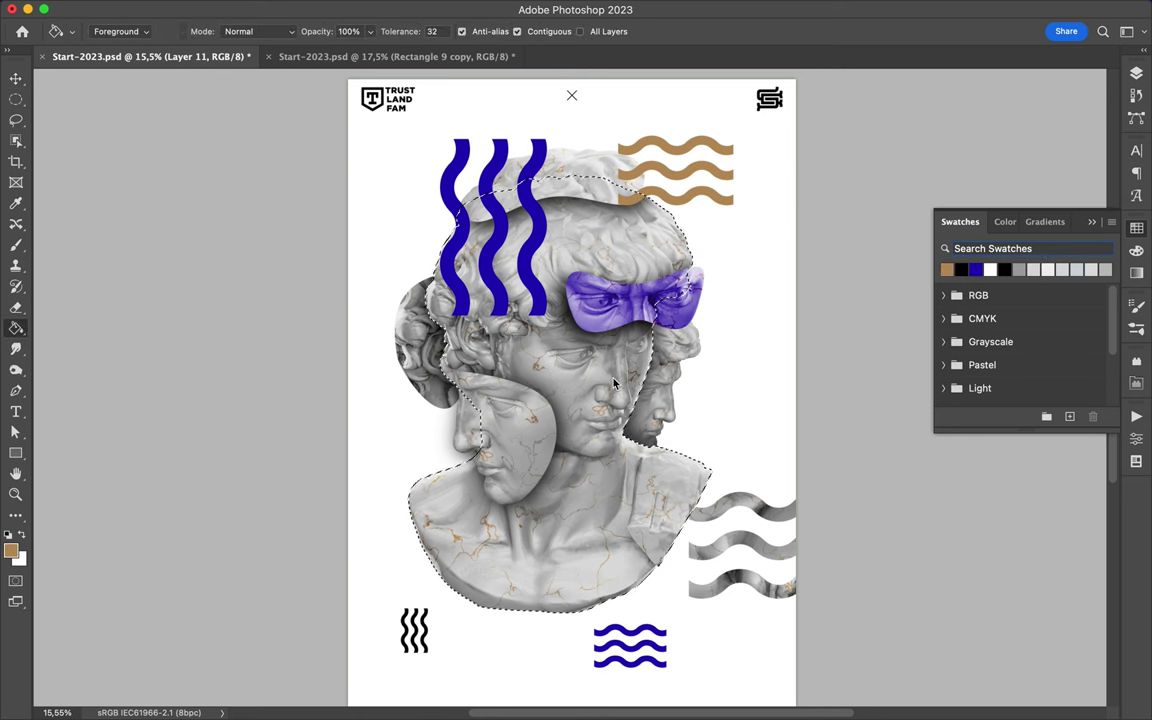
pyautogui.click(614, 383)
pyautogui.press('v')
pyautogui.press('super+d')
# Offset the tan Layer 11 down-right, place it under Layer 5 copy, and clip it
pyautogui.scroll(3, 740, 378)
pyautogui.click(1136, 73)
pyautogui.moveTo(697, 450); pyautogui.dragTo(714, 468)
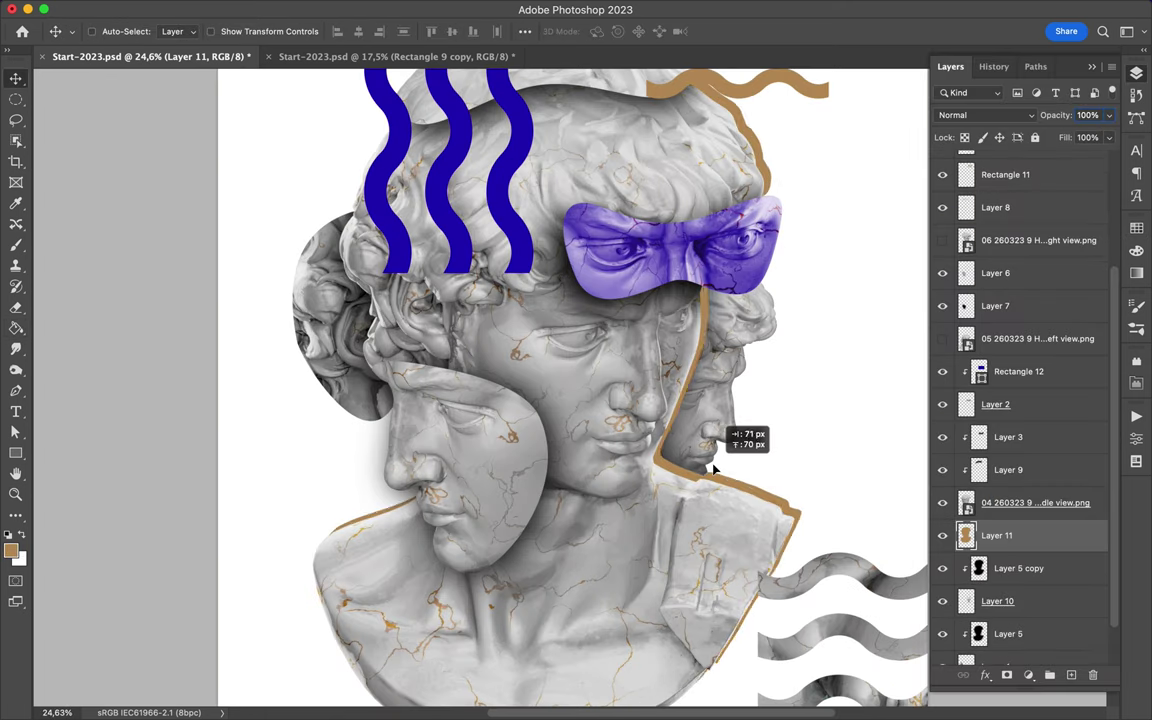
pyautogui.moveTo(988, 545); pyautogui.dragTo(990, 584)
pyautogui.moveTo(755, 489); pyautogui.dragTo(741, 492)
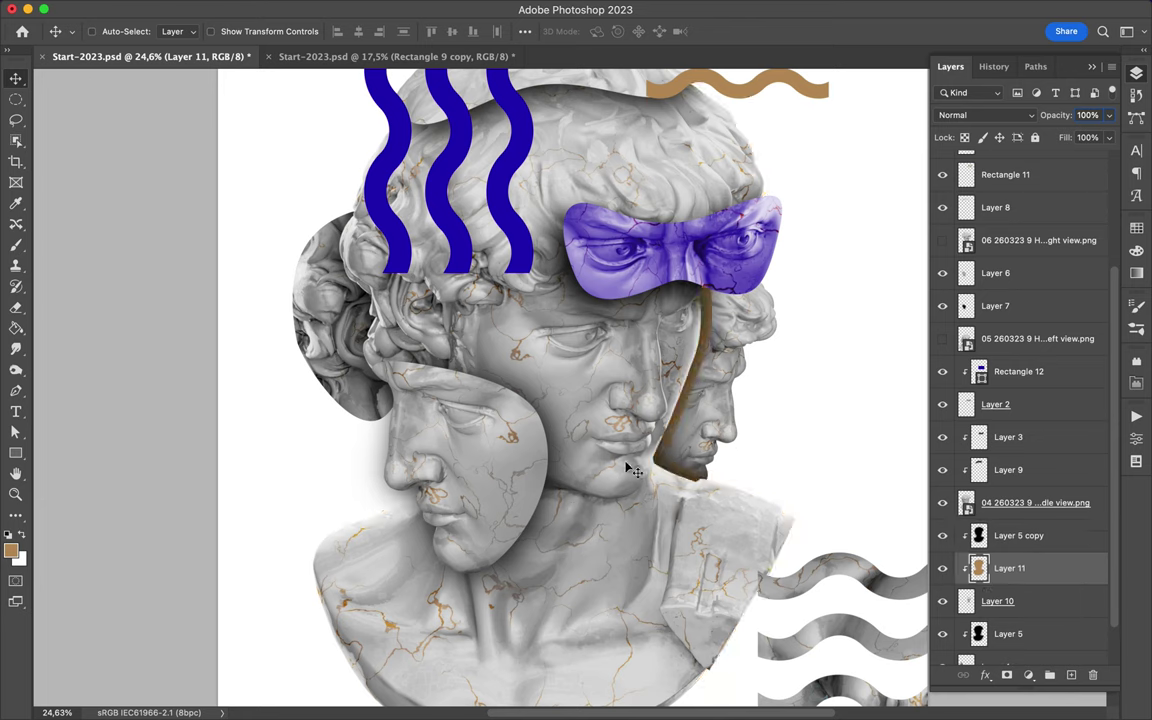
# Draw a small Ellipse 1 circle on the bust below Layer 7, and nudge the blue waves
pyautogui.keyDown('super'); pyautogui.click(514, 470); pyautogui.keyUp('super')
pyautogui.moveTo(15, 452); pyautogui.dragTo(73, 469)
pyautogui.moveTo(410, 393)
pyautogui.mouseDown()
pyautogui.moveTo(565, 560)
pyautogui.moveTo(560, 545)
pyautogui.mouseUp()
pyautogui.press('v')
pyautogui.press('super+bracketleft')
pyautogui.press('super+bracketleft')
pyautogui.press('super+0')
pyautogui.moveTo(509, 162); pyautogui.dragTo(566, 219)
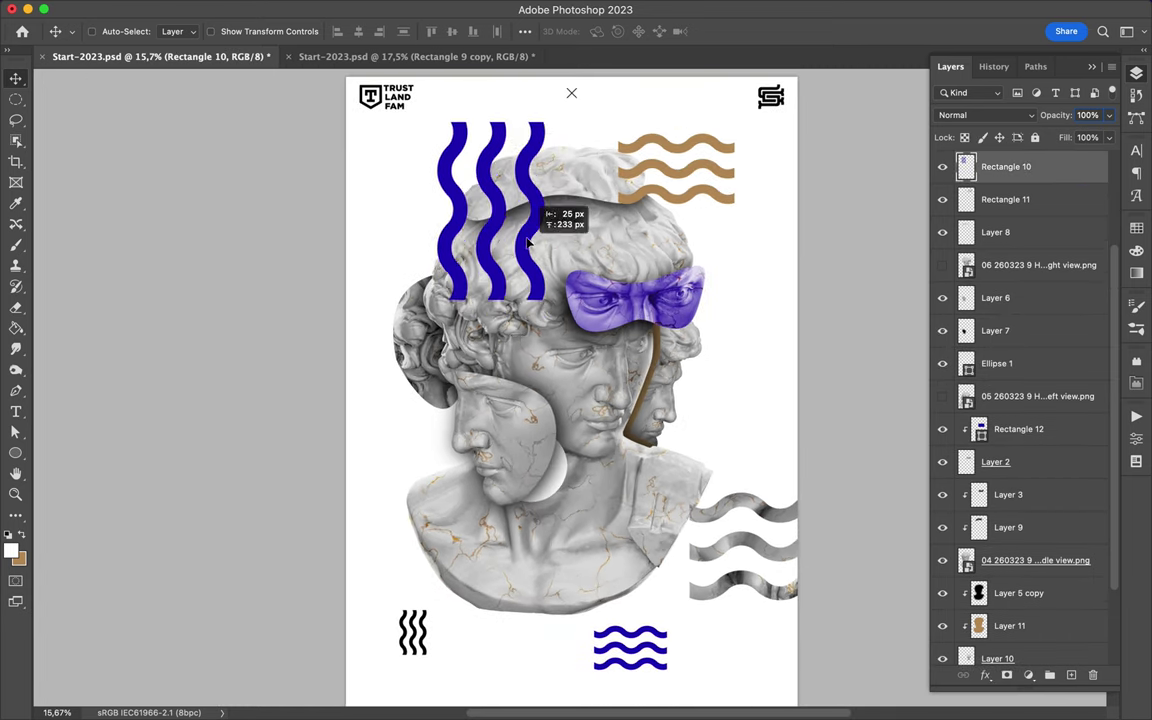
# Move the blue waves below Layer 7, clip a marble copy onto them, and shift them left
pyautogui.moveTo(1000, 168); pyautogui.dragTo(992, 347)
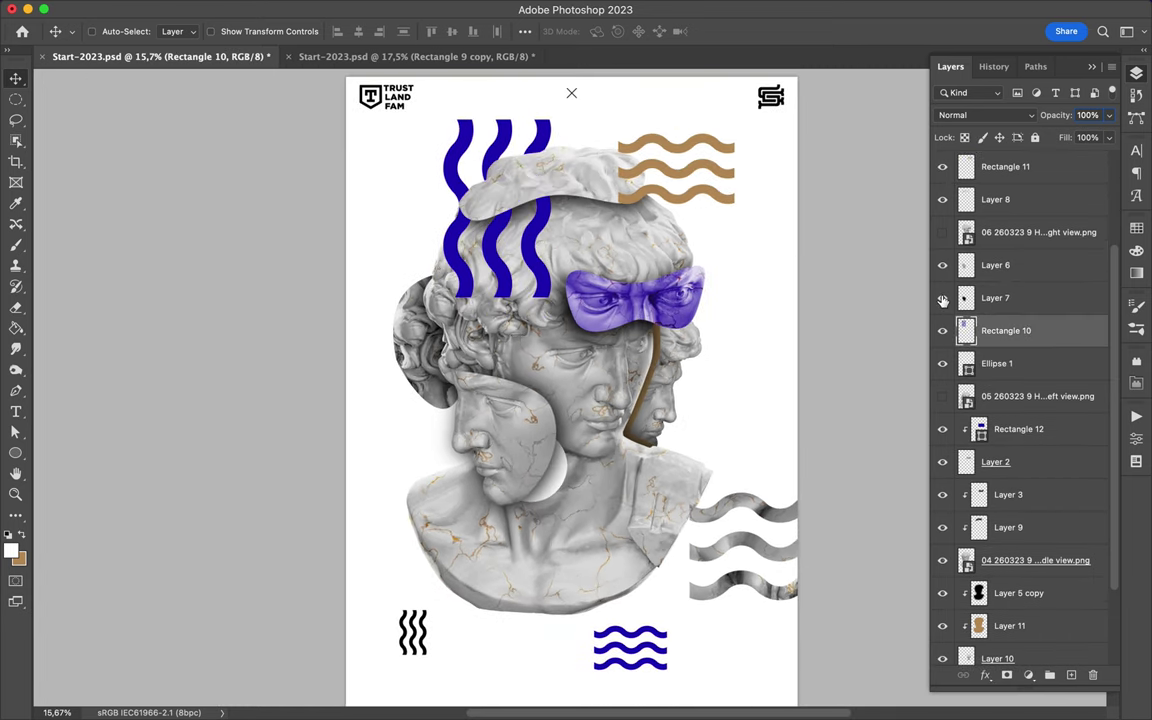
pyautogui.moveTo(1008, 527); pyautogui.dragTo(1000, 314)
pyautogui.moveTo(495, 125); pyautogui.dragTo(489, 125)
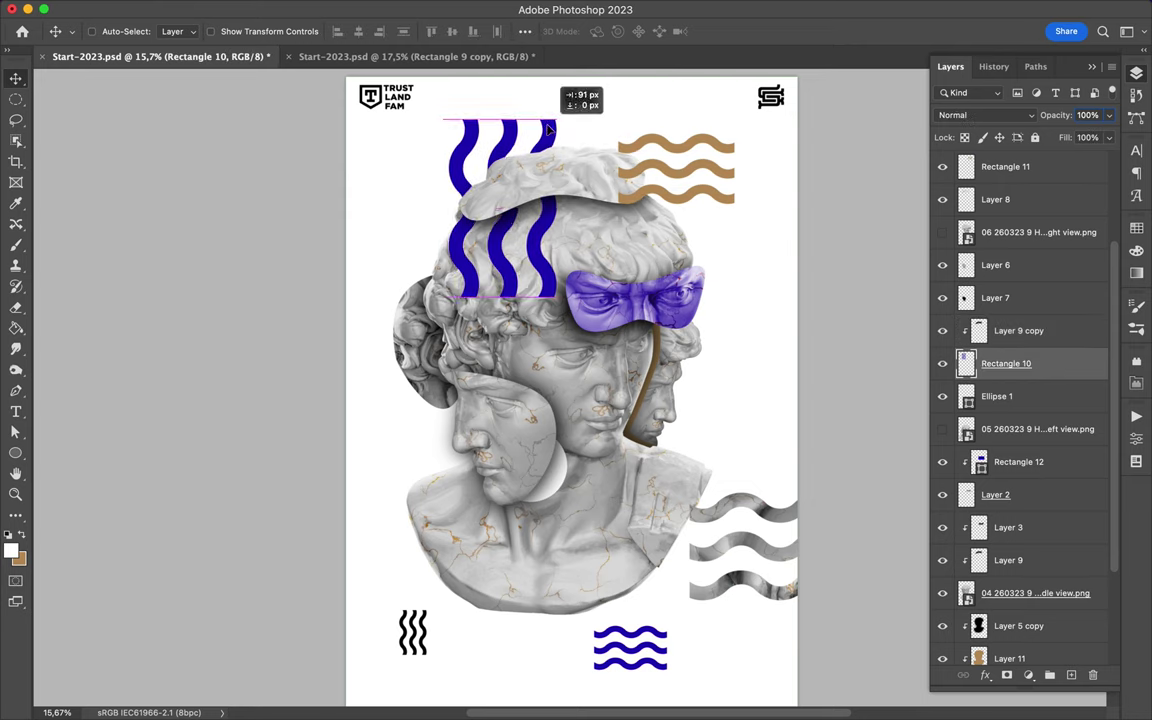
# Lower the brown waves below Rectangle 10, clip a marble copy onto them, and lower the left head fragment
pyautogui.click(675, 213)
pyautogui.moveTo(675, 213); pyautogui.dragTo(672, 263)
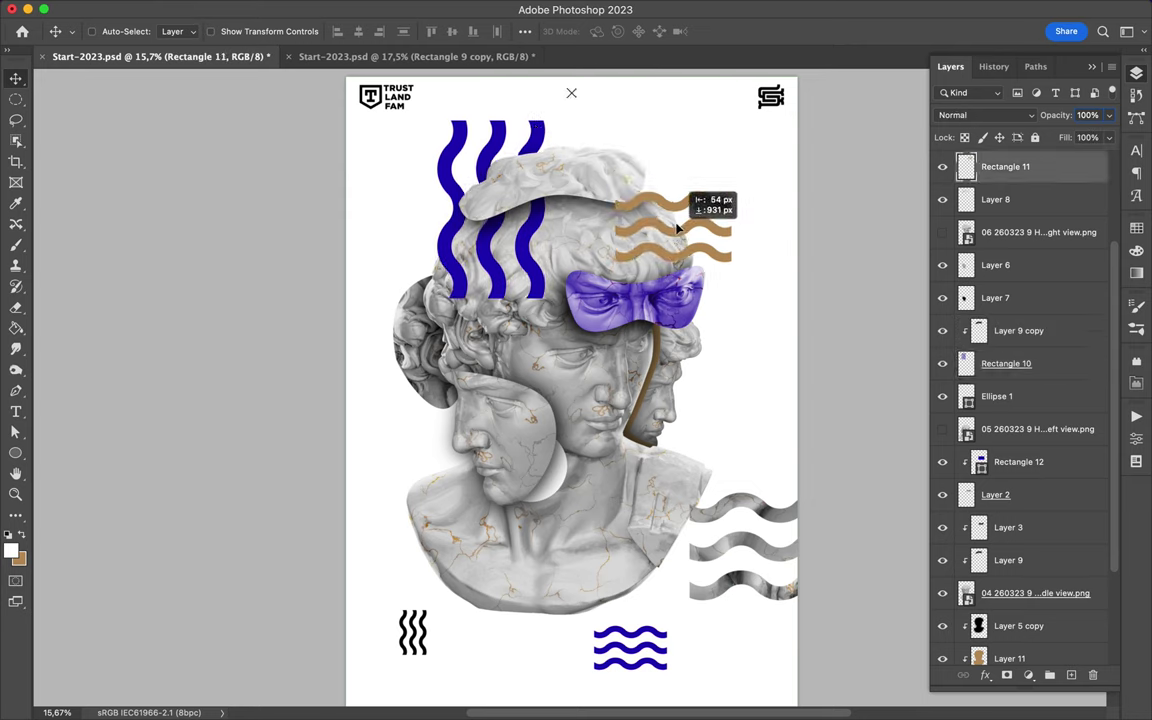
pyautogui.moveTo(1005, 167); pyautogui.dragTo(1021, 385)
pyautogui.moveTo(1018, 297); pyautogui.dragTo(1005, 352)
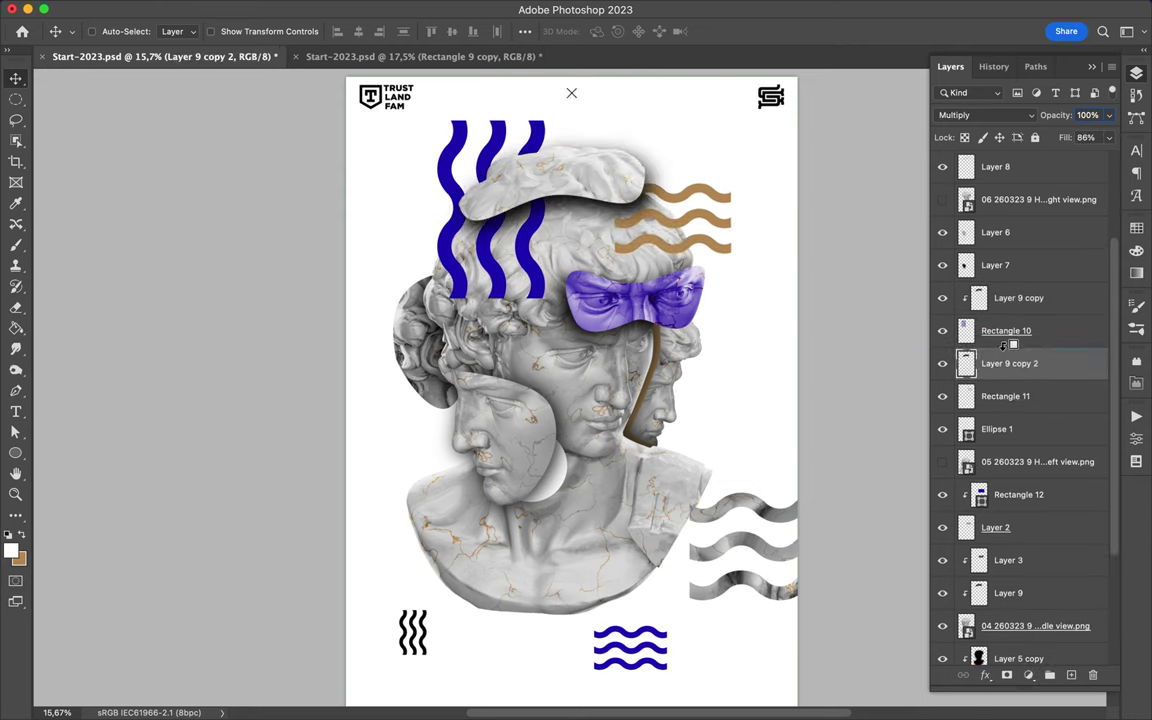
pyautogui.moveTo(398, 288); pyautogui.dragTo(398, 398)
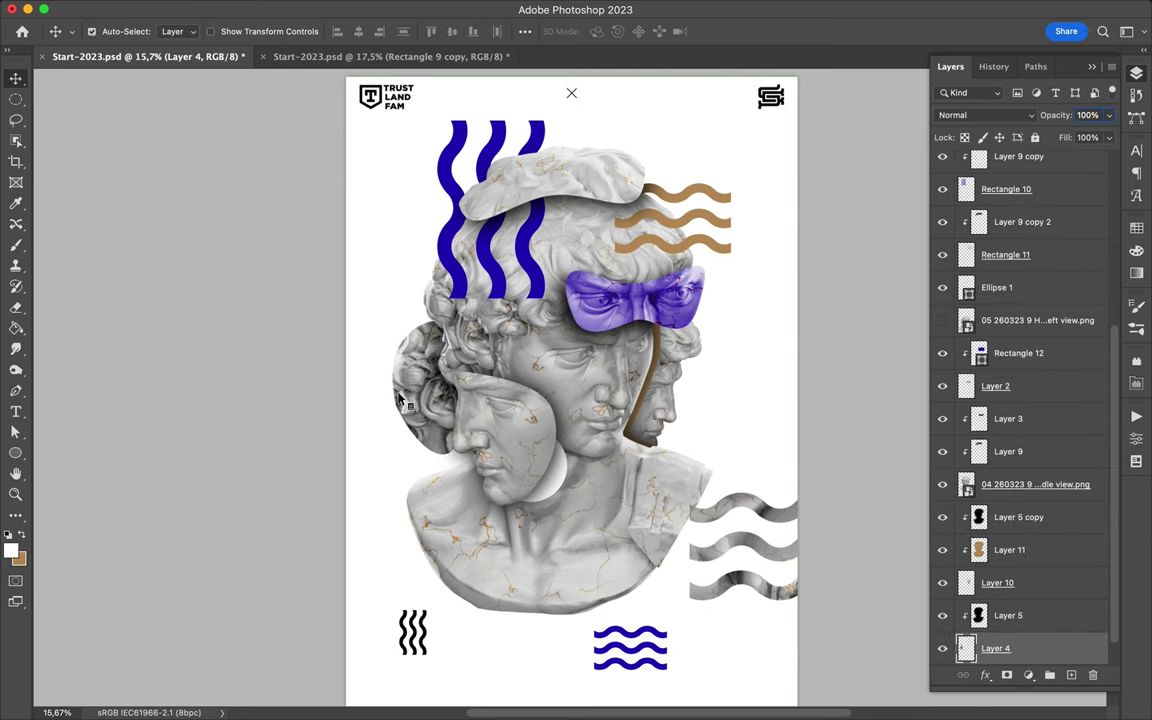
# Outline the statue's lower chest with a Pen path and turn it into a selection
pyautogui.scroll(3, 949, 385)
pyautogui.click(942, 412)
pyautogui.scroll(-3, 535, 527)
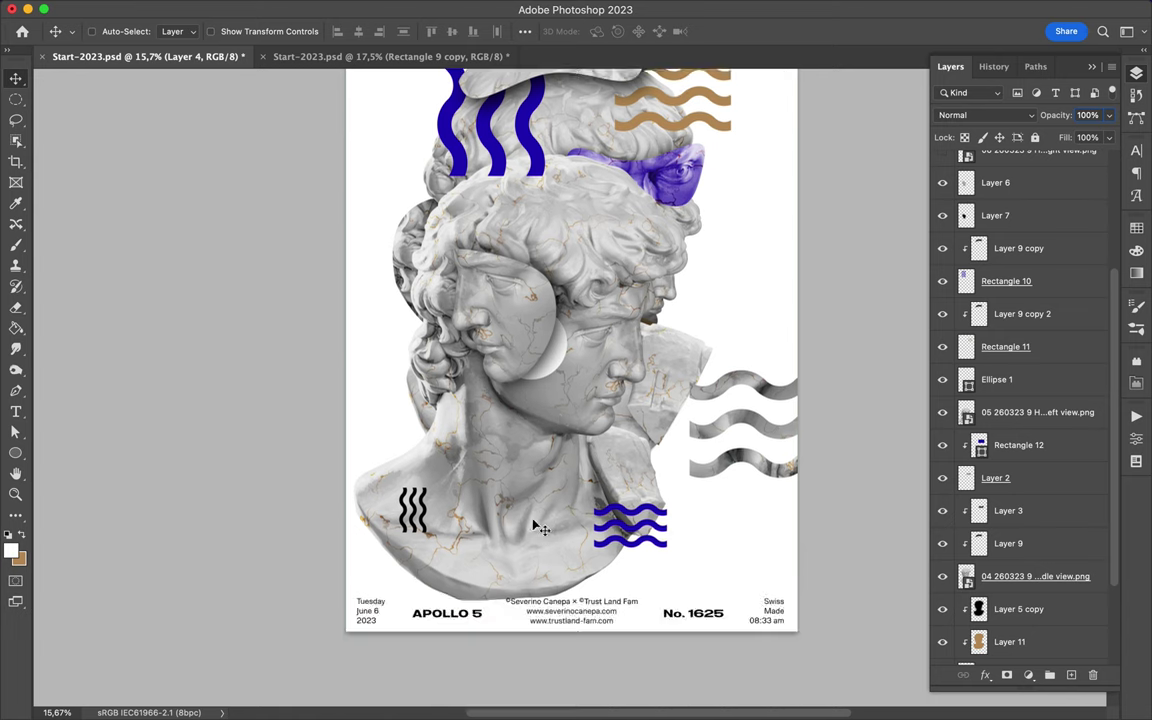
pyautogui.press('p')
pyautogui.click(349, 470)
pyautogui.click(420, 456)
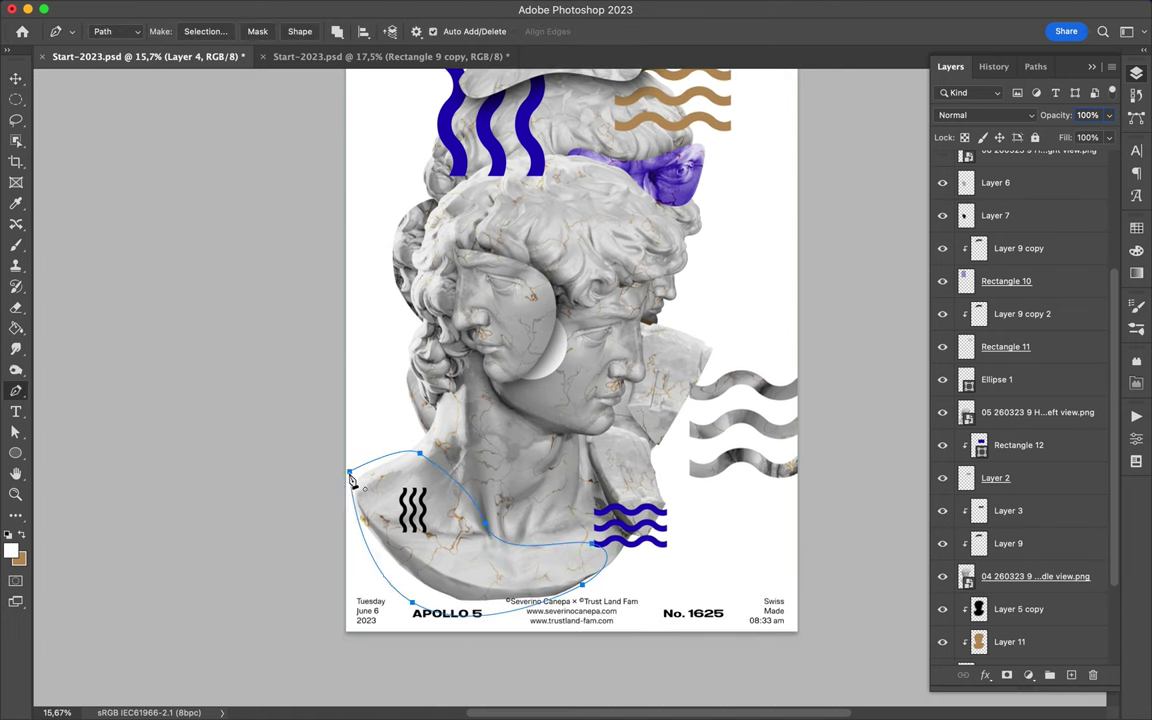
pyautogui.click(203, 31)
pyautogui.click(663, 288)
# Copy the chest area to Layer 12, hide the source image, and shift the copy up-right
pyautogui.press('v')
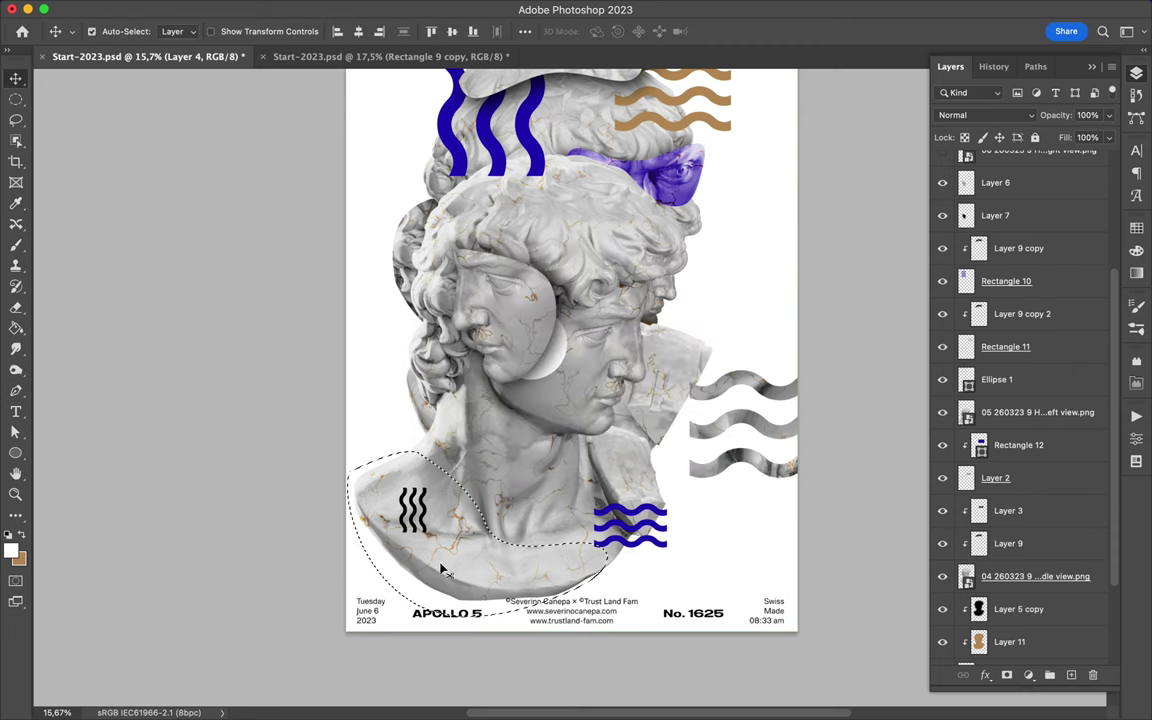
pyautogui.press('super+j')
pyautogui.click(942, 445)
pyautogui.moveTo(517, 534); pyautogui.dragTo(541, 487)
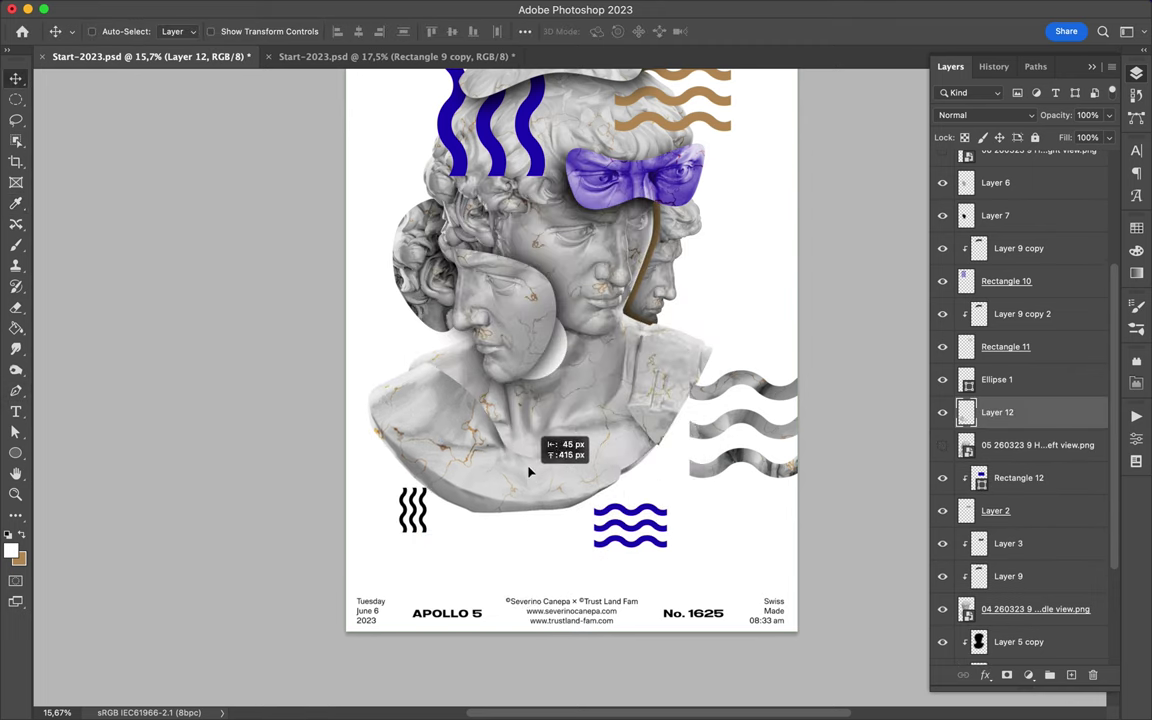
# Fill a new layer beneath the fragment with black in the fragment's shape
pyautogui.keyDown('super'); pyautogui.click(1071, 675); pyautogui.keyUp('super')
pyautogui.press('g')
pyautogui.keyDown('super'); pyautogui.click(966, 412); pyautogui.keyUp('super')
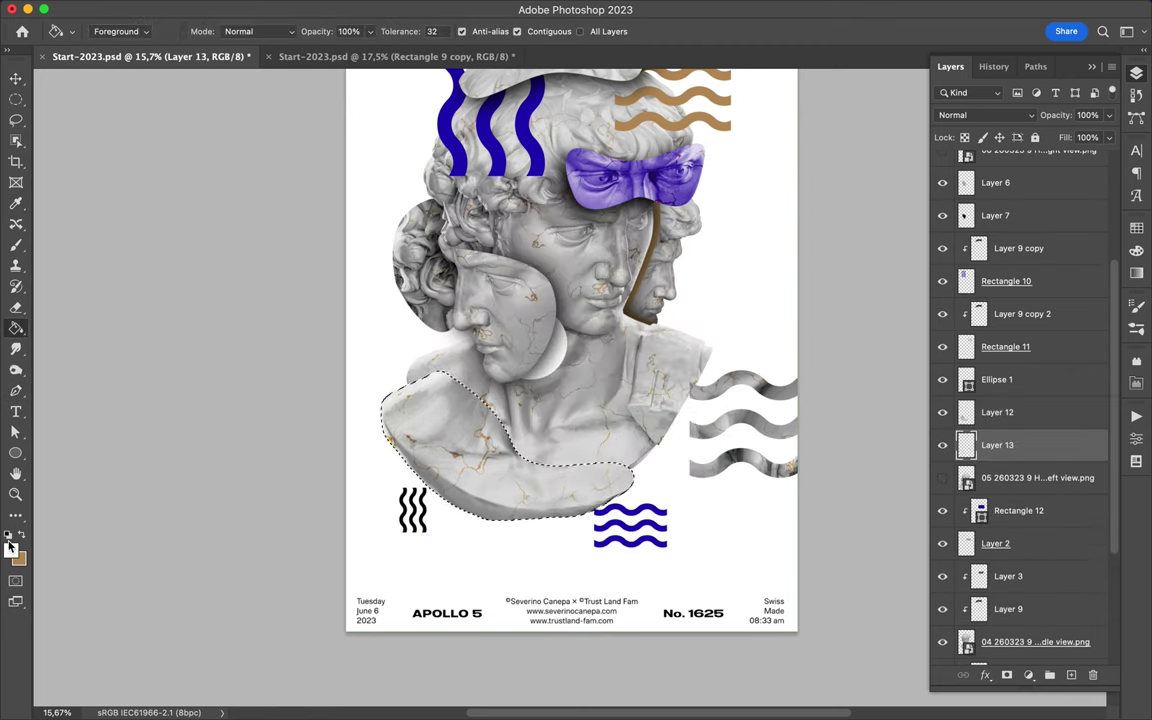
pyautogui.click(478, 488)
pyautogui.press('super+d')
pyautogui.press('m')
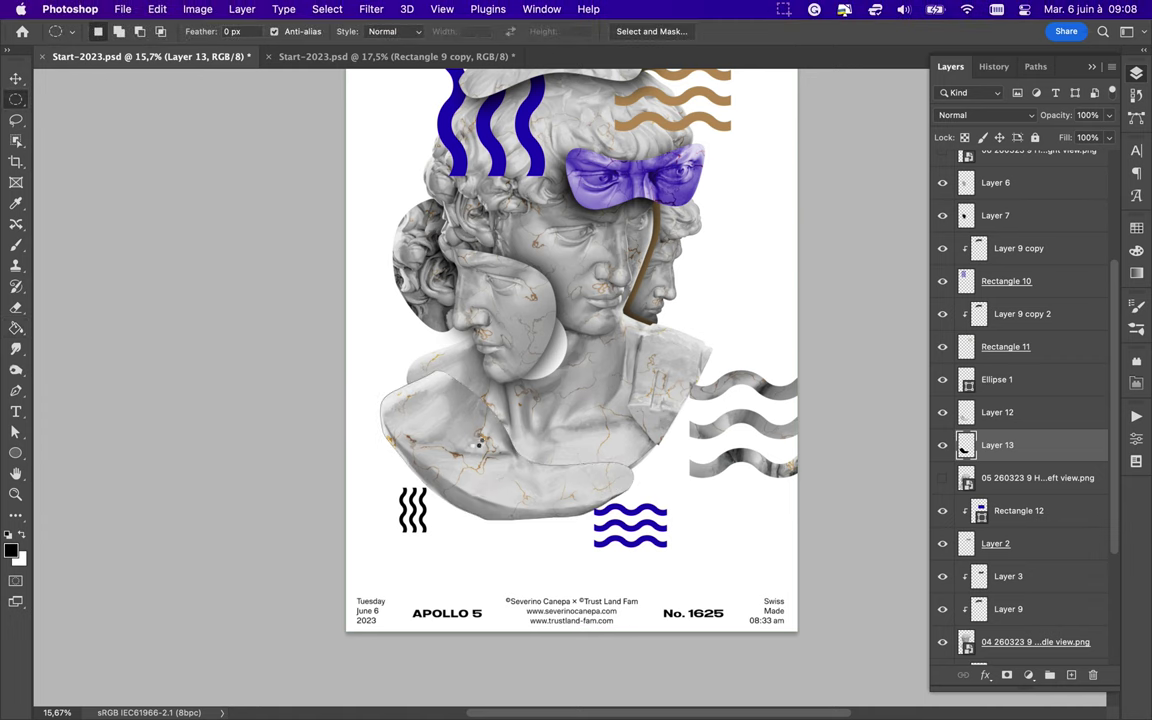
# Set the shadow to Multiply at 70% fill, shift it down ~75 px, and place it below Layer 9
pyautogui.press('v')
pyautogui.hotkey('shift', 'alt', 'm')
pyautogui.hotkey('shift', '7')
pyautogui.moveTo(534, 382); pyautogui.dragTo(540, 457)
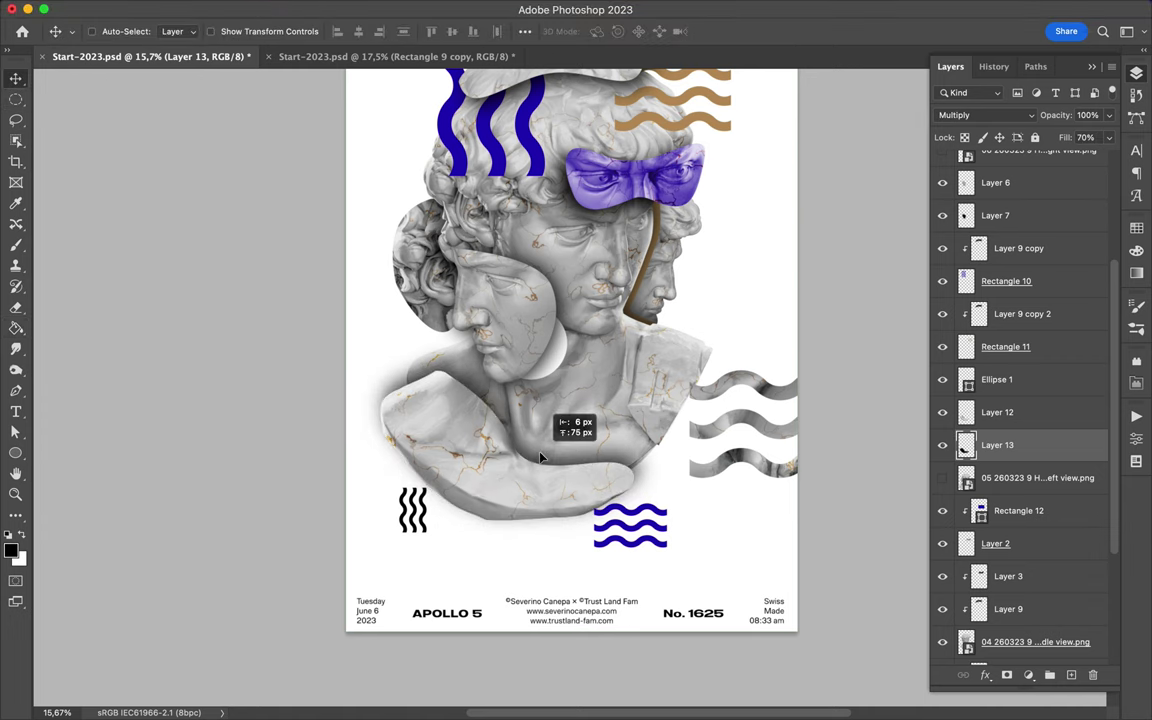
pyautogui.moveTo(994, 456); pyautogui.dragTo(994, 625)
pyautogui.scroll(3, 524, 437)
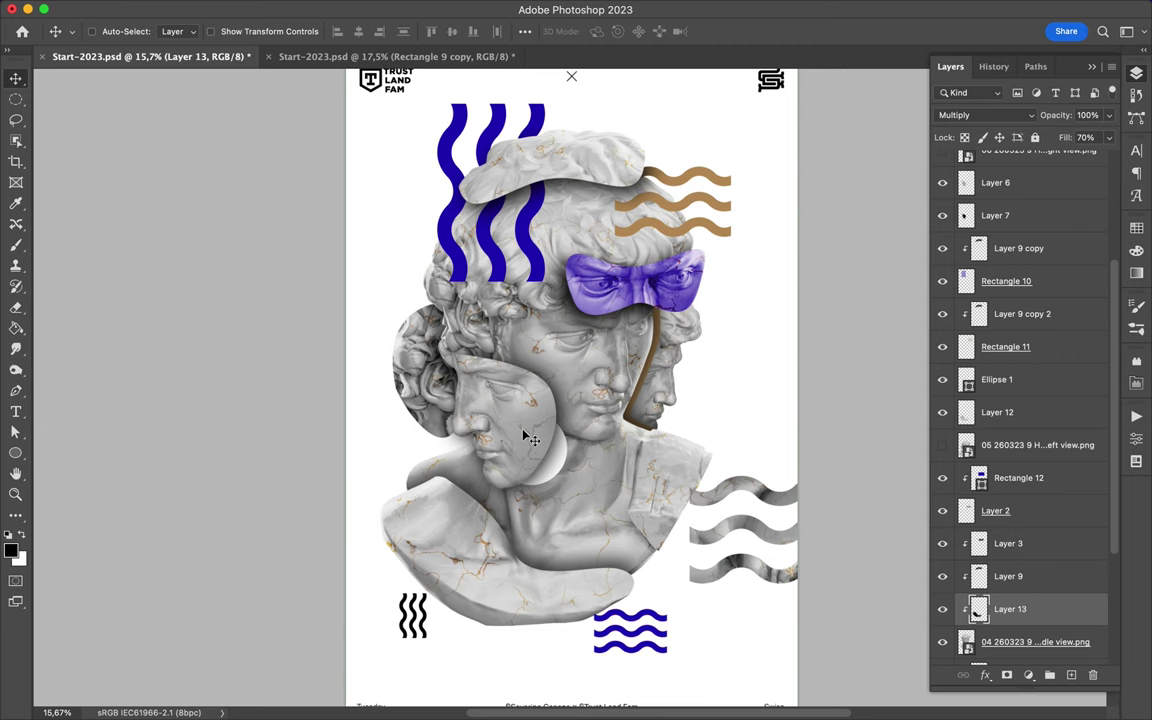
# Pen a curved blob on the statue's hair and fill it blue
pyautogui.press('p')
pyautogui.scroll(3, 568, 393)
pyautogui.moveTo(431, 282); pyautogui.dragTo(432, 296)
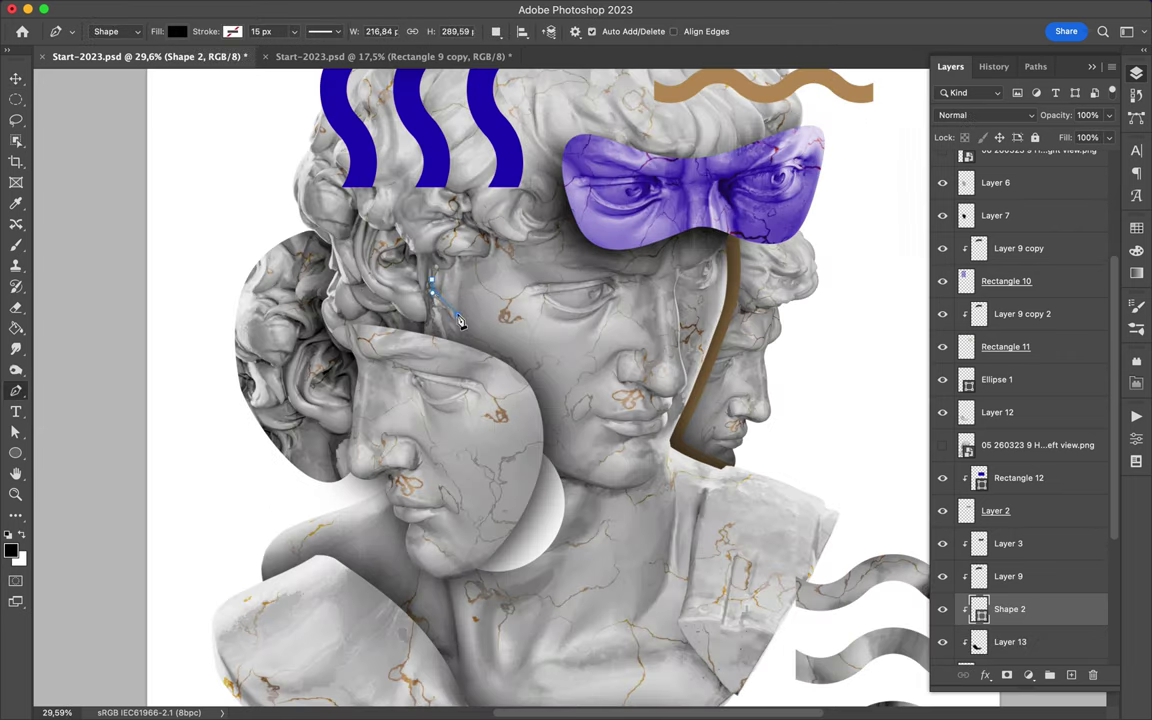
pyautogui.press('a')
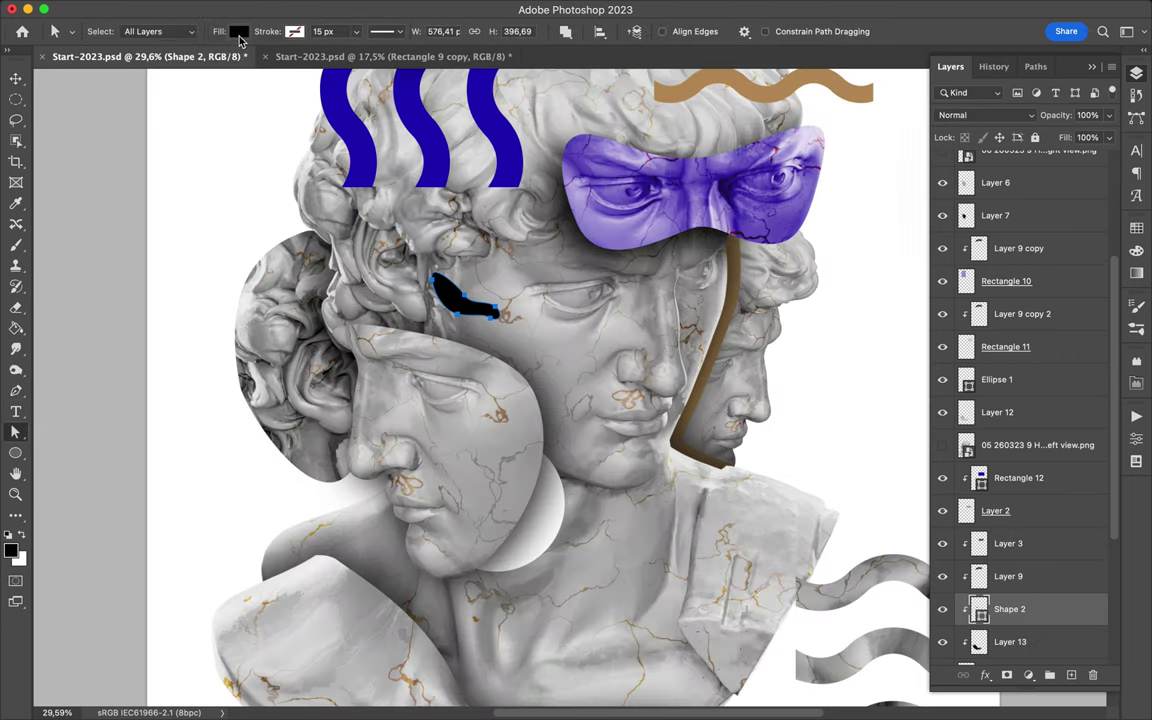
pyautogui.click(238, 31)
pyautogui.click(345, 130)
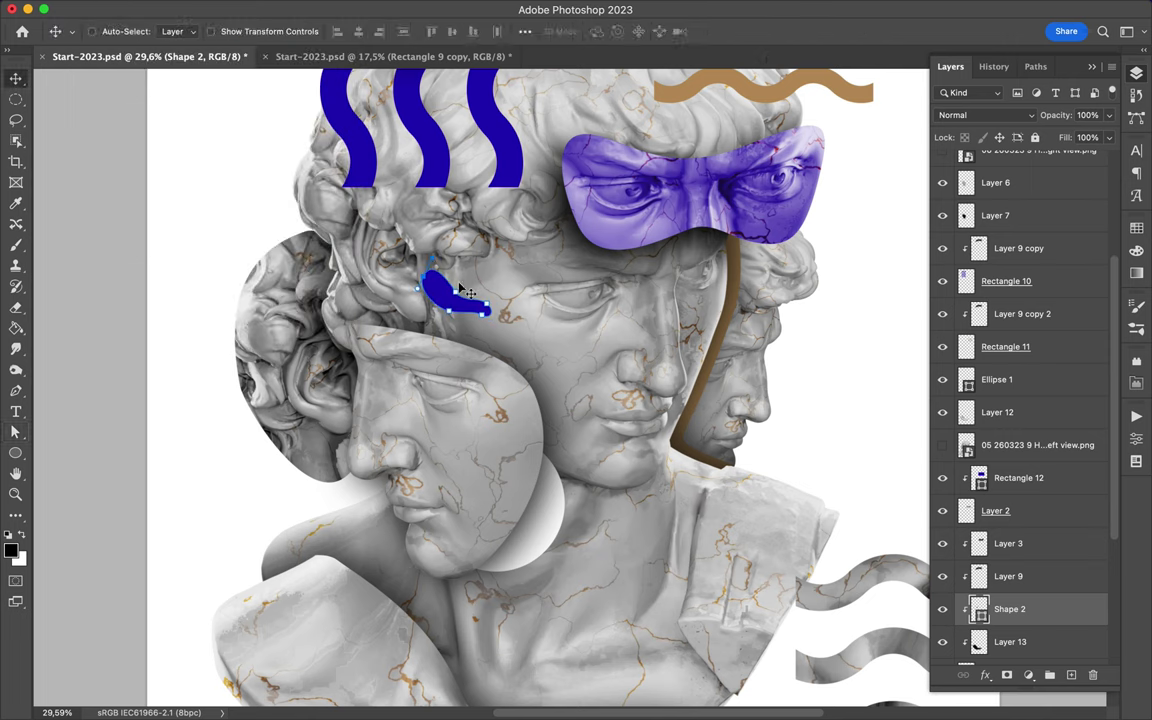
# Move the Shape 2 blob layer above Layer 3 and add an empty layer over it
pyautogui.doubleClick(443, 291)
pyautogui.press('v')
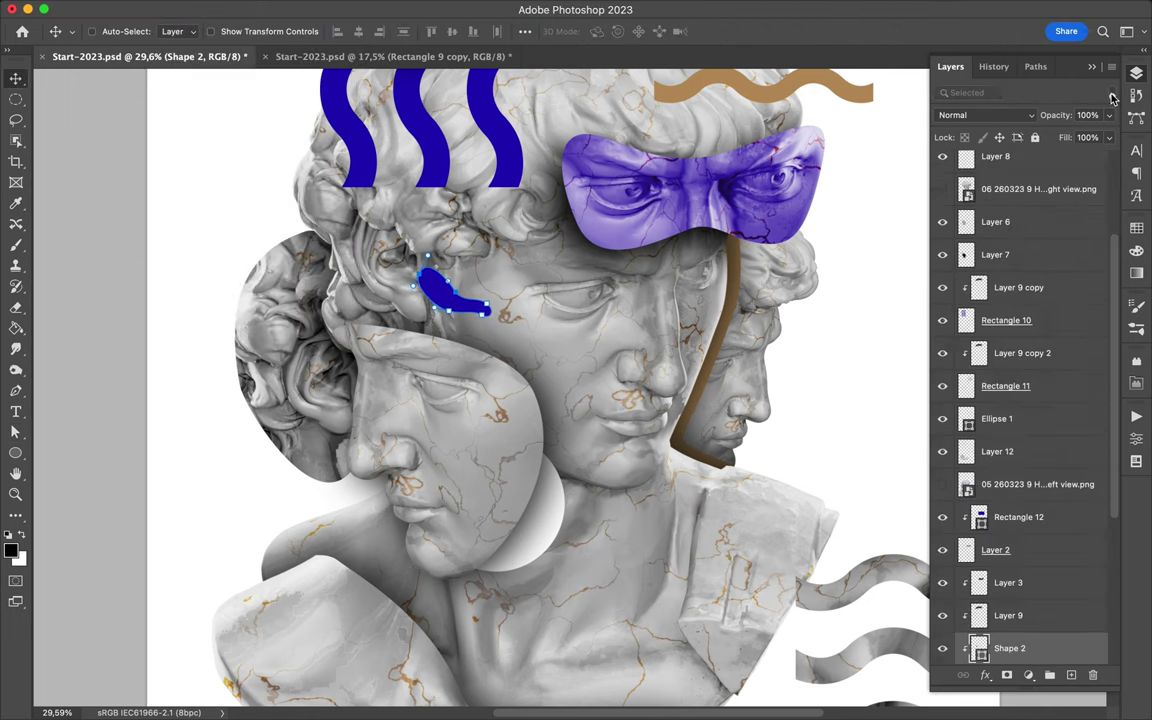
pyautogui.moveTo(1010, 528); pyautogui.dragTo(1000, 446)
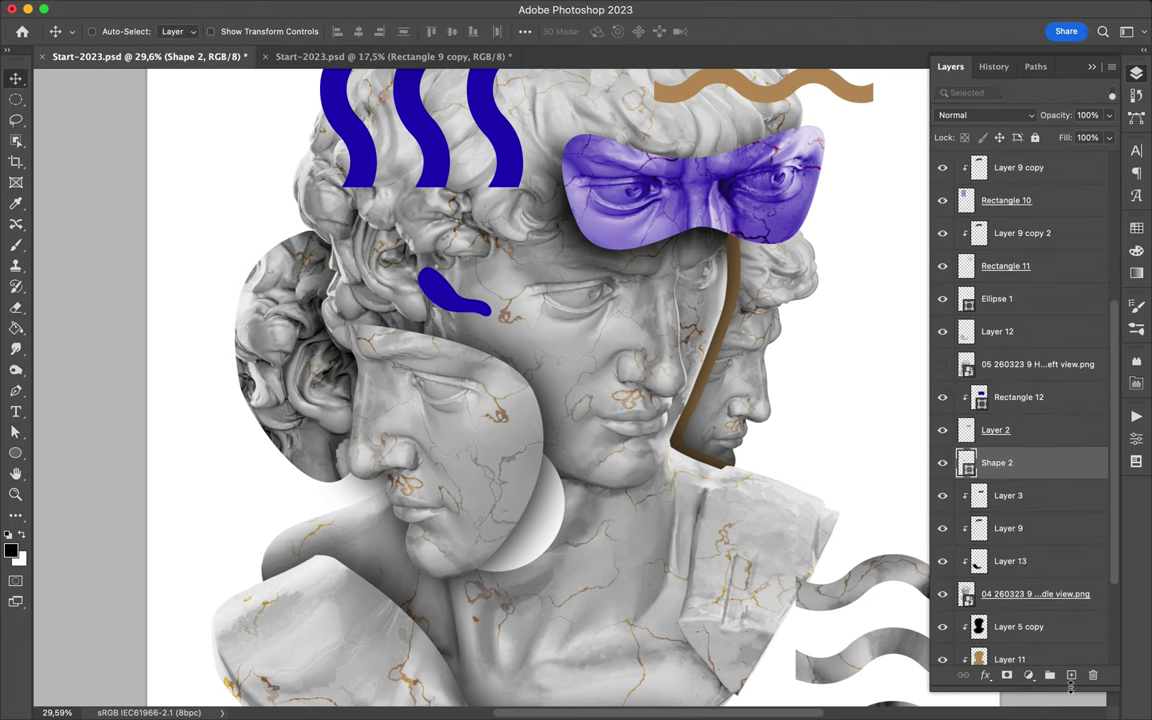
pyautogui.click(1071, 675)
# Add a black drop shadow at 77% opacity, zero distance and spread, 73 px size
pyautogui.press('m')
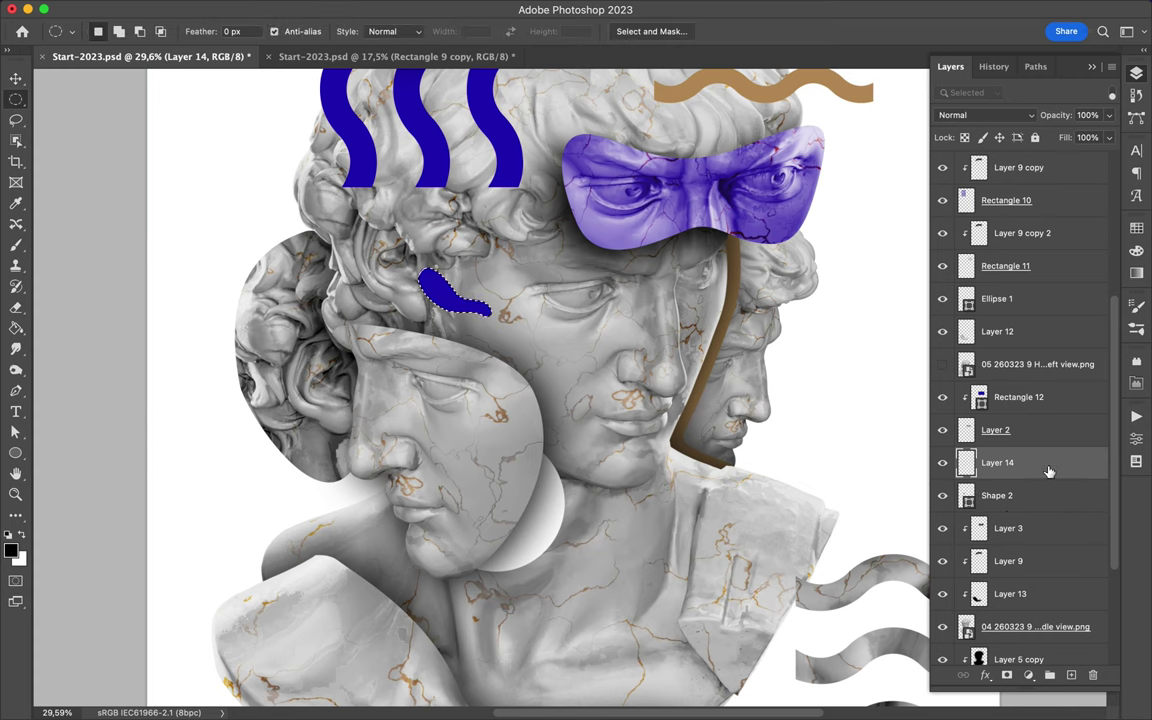
pyautogui.doubleClick(1049, 471)
pyautogui.moveTo(496, 195); pyautogui.dragTo(496, 372)
pyautogui.click(239, 695)
pyautogui.click(562, 454)
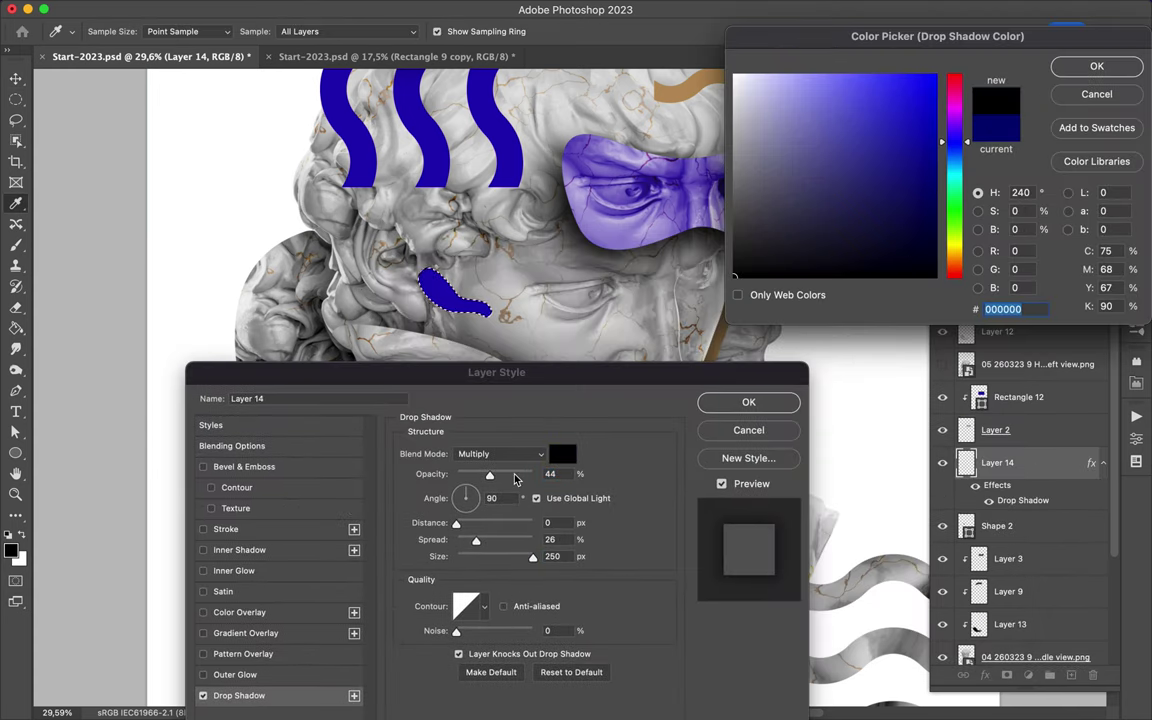
pyautogui.click(1097, 66)
pyautogui.moveTo(489, 474); pyautogui.dragTo(515, 474)
pyautogui.moveTo(456, 523)
pyautogui.mouseDown()
pyautogui.moveTo(482, 525)
pyautogui.moveTo(456, 523)
pyautogui.moveTo(456, 540)
pyautogui.mouseUp()
pyautogui.moveTo(532, 557); pyautogui.dragTo(482, 557)
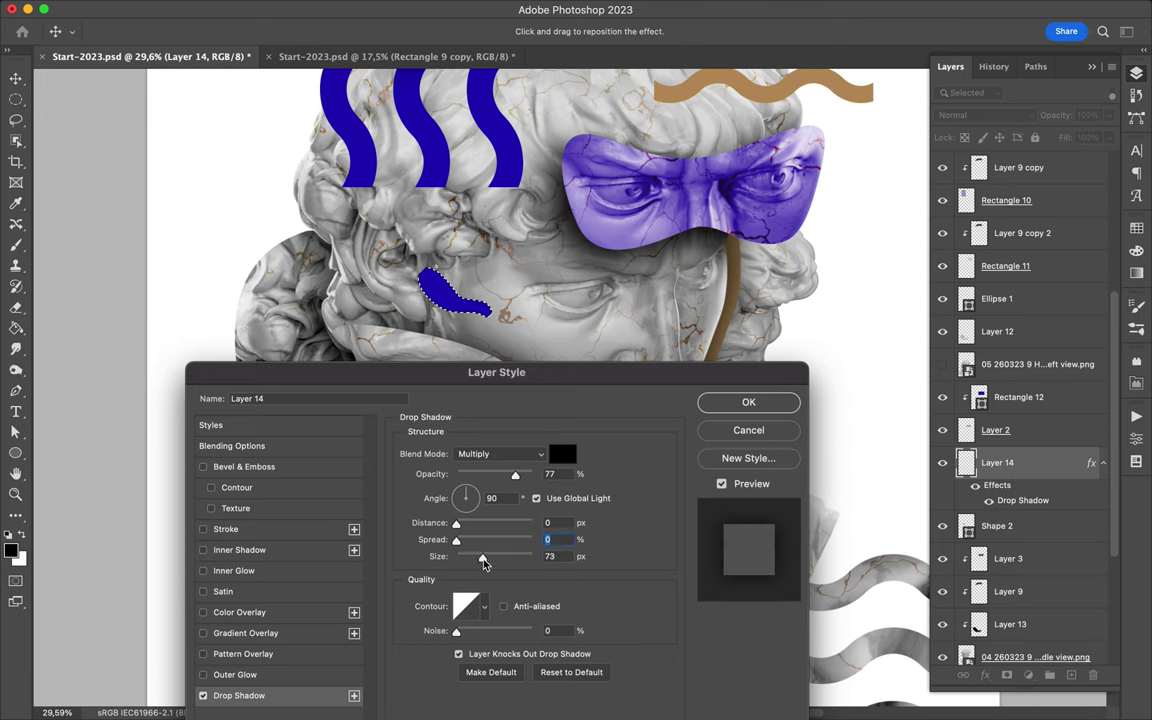
pyautogui.press('Return')
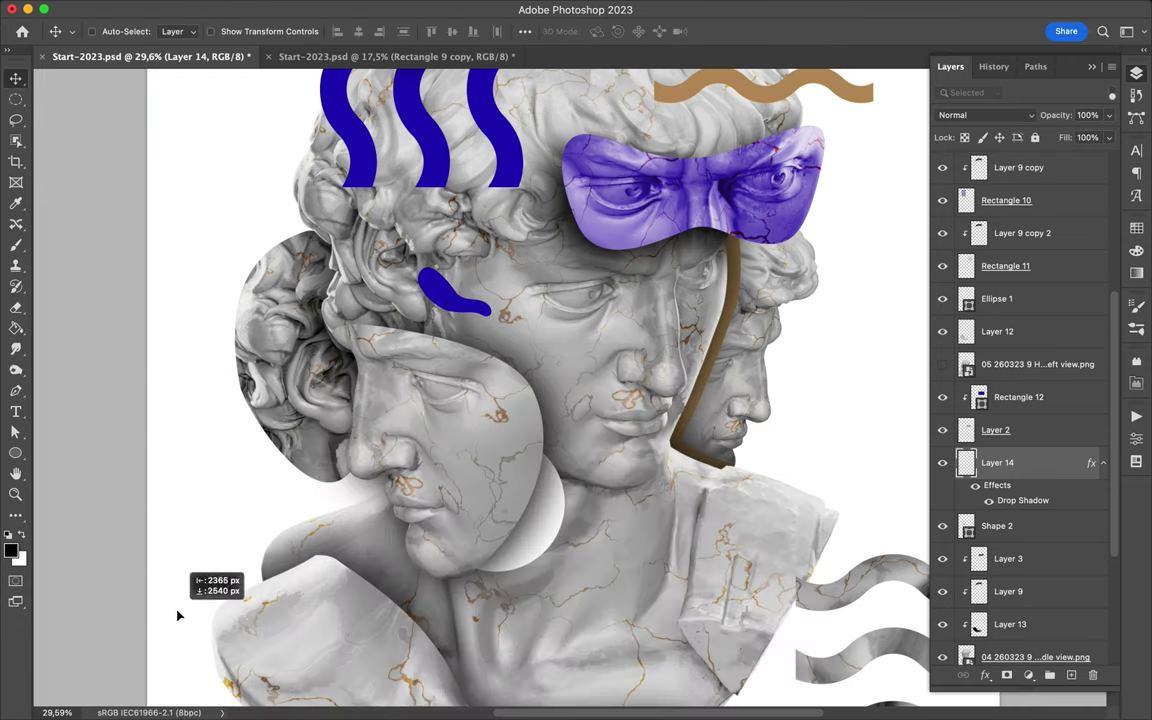
# Review and confirm the drop shadow settings on the Shape 2 blob
pyautogui.hotkey('ctrl', 't')
pyautogui.press('Return')
pyautogui.click(1080, 463)
pyautogui.doubleClick(1080, 463)
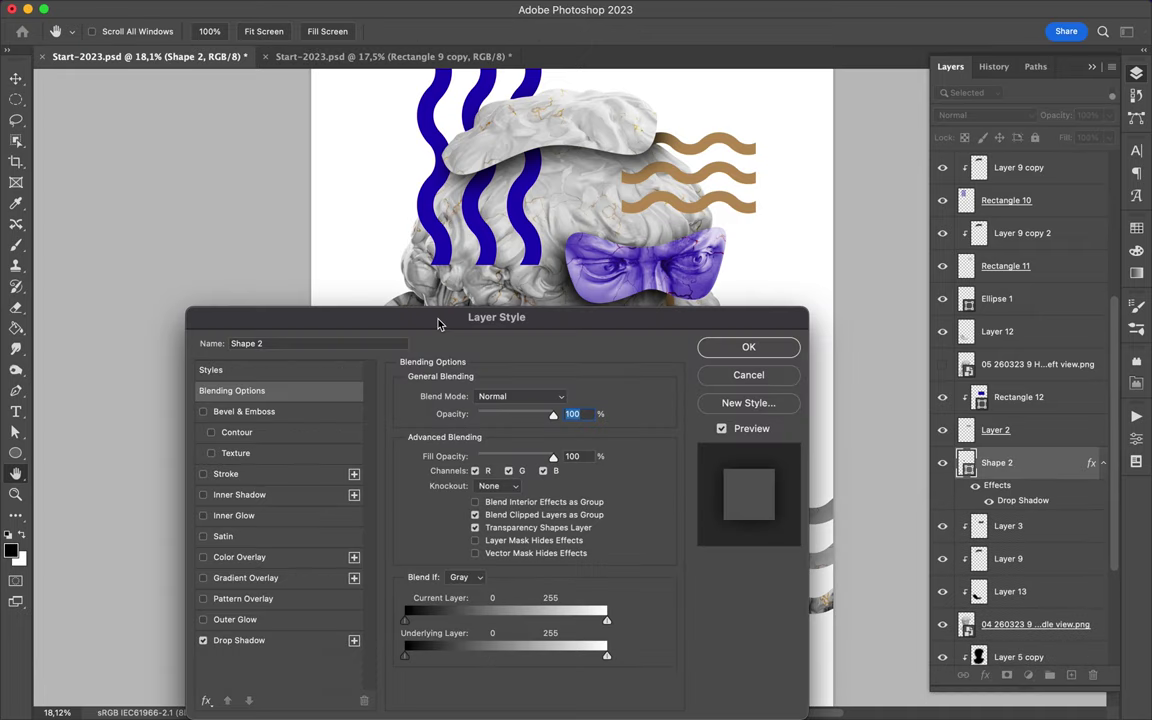
pyautogui.moveTo(437, 323); pyautogui.dragTo(852, 76)
pyautogui.click(654, 393)
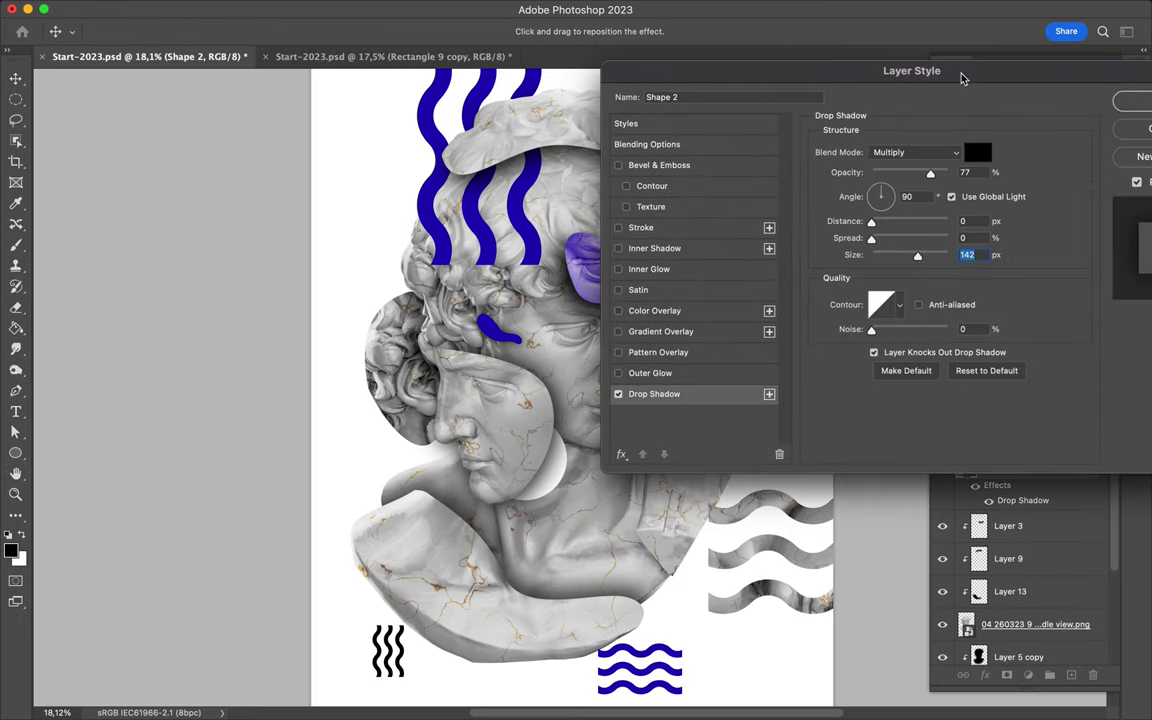
pyautogui.moveTo(868, 72); pyautogui.dragTo(831, 72)
pyautogui.press('Return')
# Pen a small blue dot beside the blob as Shape 3
pyautogui.press('p')
pyautogui.scroll(2, 555, 425)
pyautogui.click(551, 419)
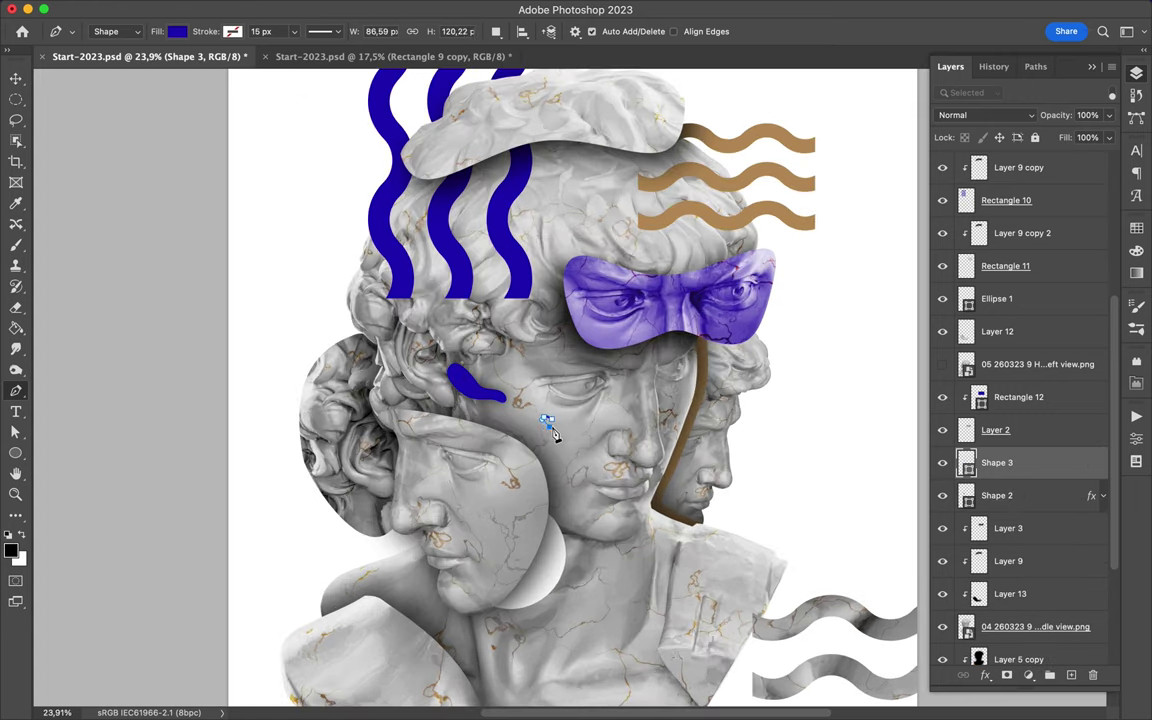
pyautogui.press('v')
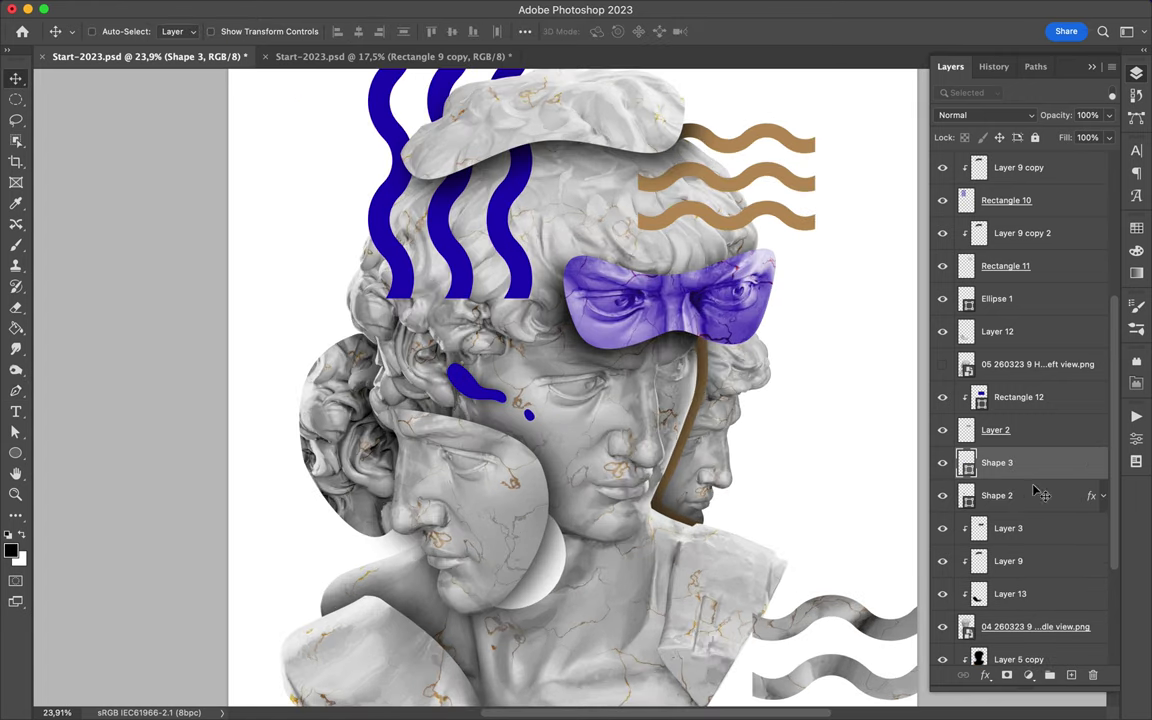
# Copy Shape 2's layer style, paste it onto the dot, and review the dot's shadow
pyautogui.rightClick(1044, 490)
pyautogui.press('Escape')
pyautogui.rightClick(1044, 482)
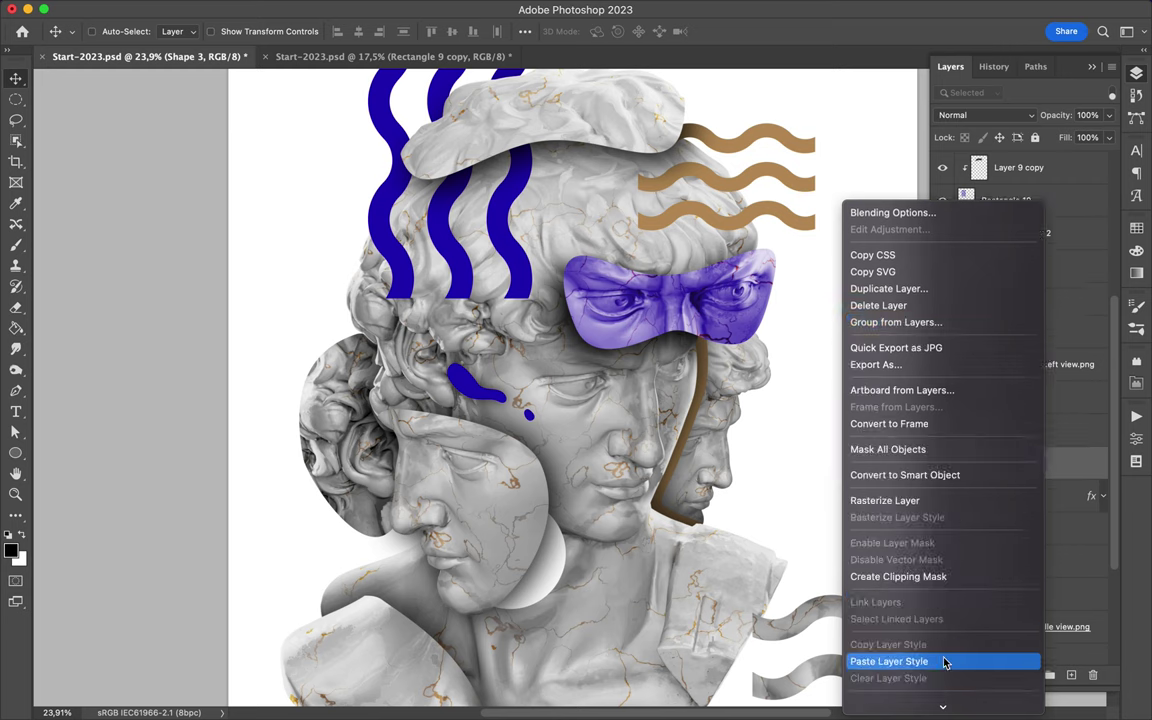
pyautogui.click(940, 660)
pyautogui.doubleClick(1042, 470)
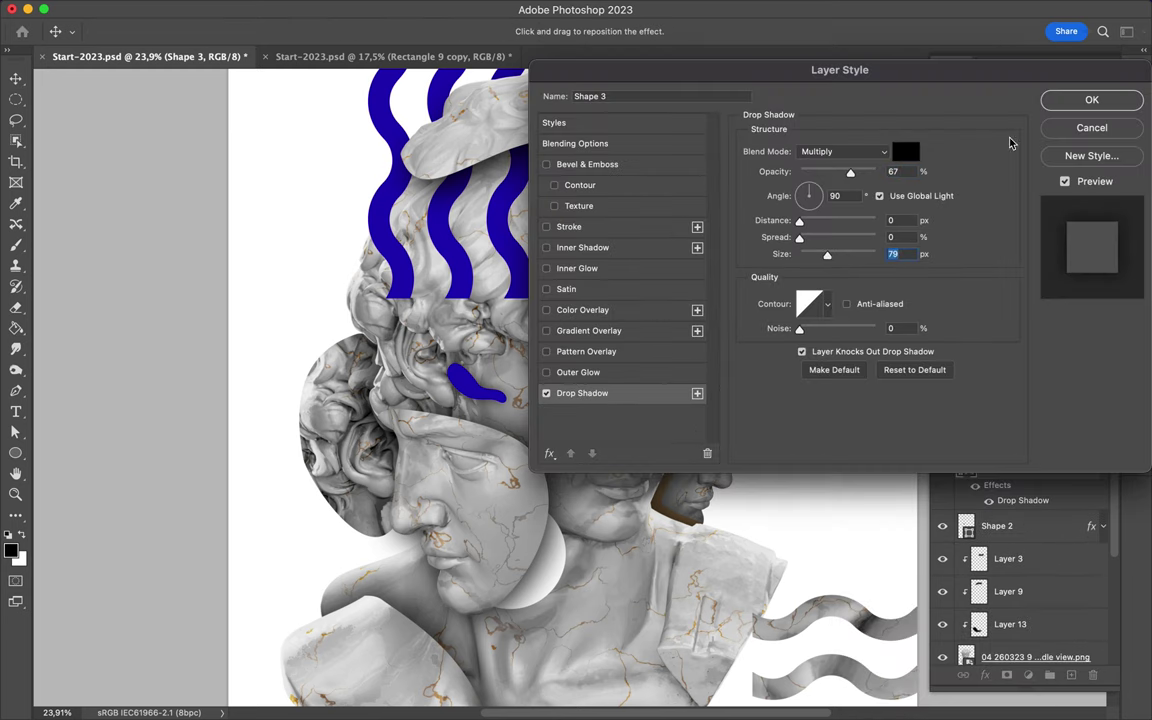
pyautogui.press('Return')
pyautogui.doubleClick(1028, 464)
pyautogui.press('Return')
# Move the blue waves copy lower and the black waves copy to the right
pyautogui.scroll(-1, 632, 357)
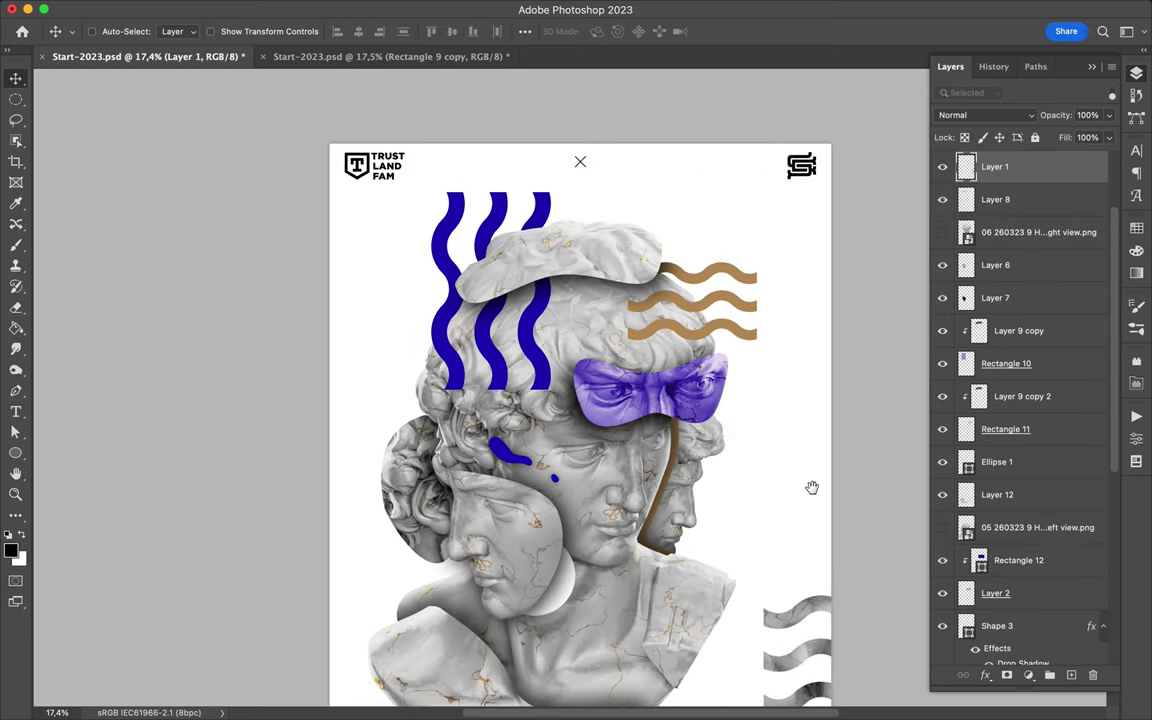
pyautogui.moveTo(681, 620)
pyautogui.mouseDown()
pyautogui.moveTo(726, 530)
pyautogui.moveTo(731, 593)
pyautogui.mouseUp()
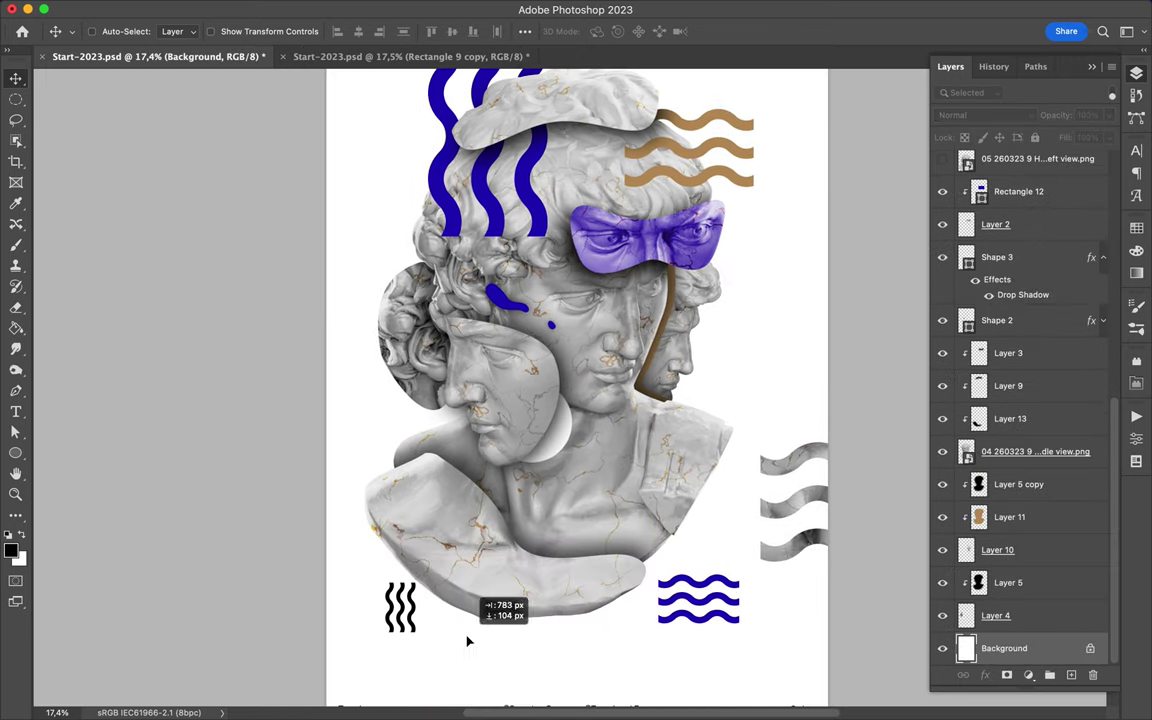
pyautogui.moveTo(415, 635); pyautogui.dragTo(490, 641)
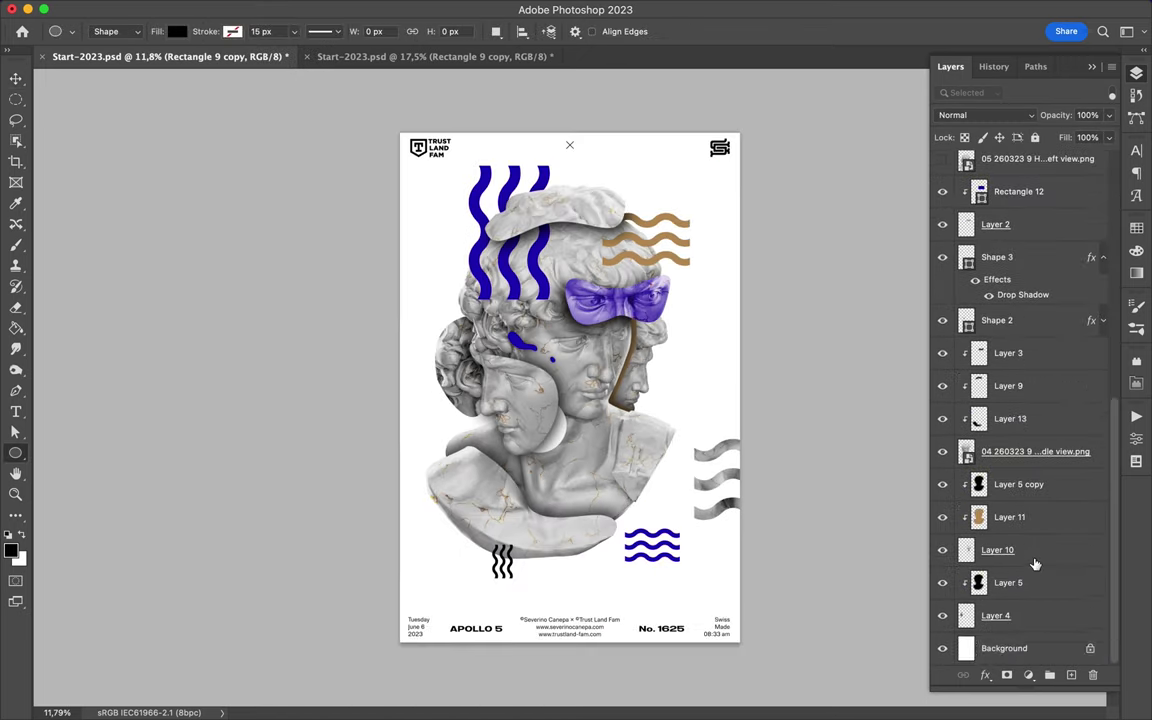
# Draw a full-poster rectangle with a reversed radial grey-to-near-white gradient fill, light at the centre
pyautogui.click(177, 31)
pyautogui.click(149, 57)
pyautogui.moveTo(397, 130); pyautogui.dragTo(742, 646)
pyautogui.click(177, 31)
pyautogui.doubleClick(74, 245)
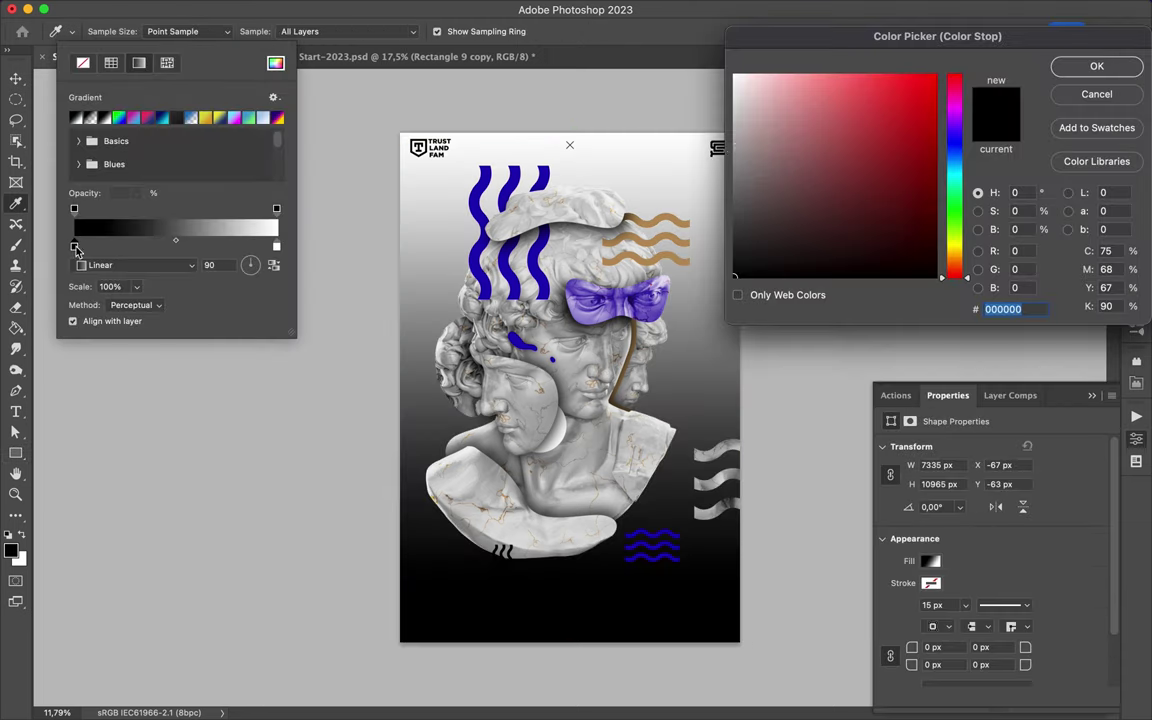
pyautogui.moveTo(735, 275); pyautogui.dragTo(720, 147)
pyautogui.press('Return')
pyautogui.doubleClick(276, 208)
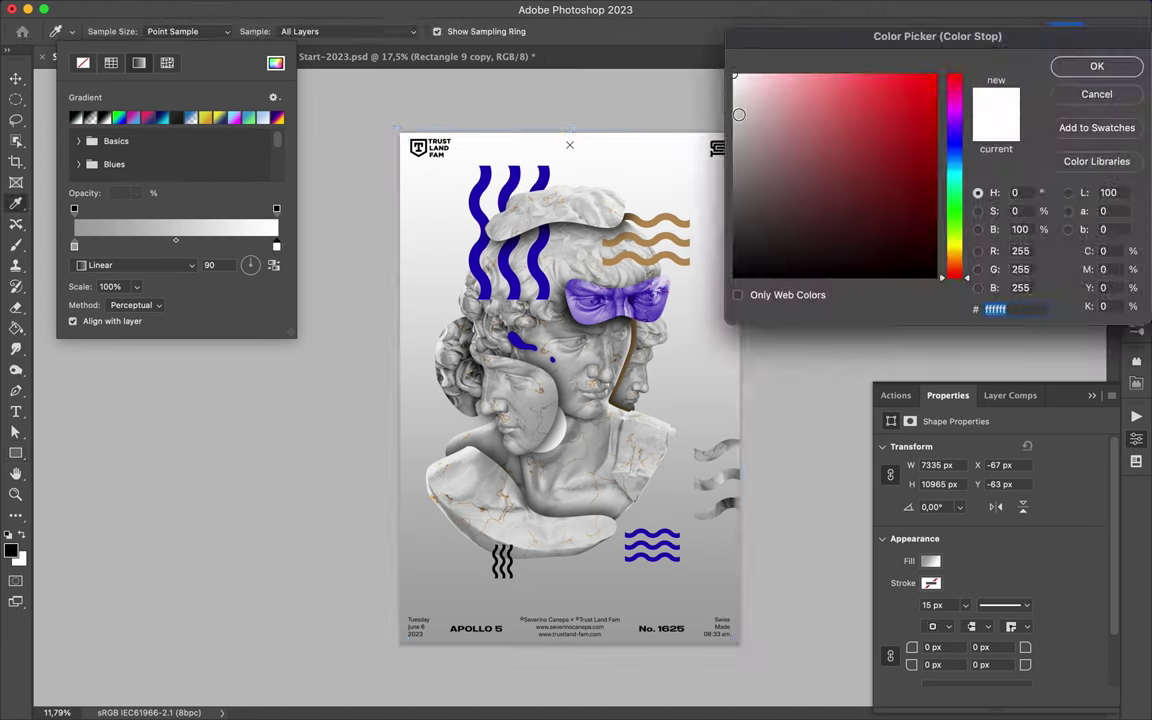
pyautogui.click(736, 76)
pyautogui.press('Return')
pyautogui.click(135, 265)
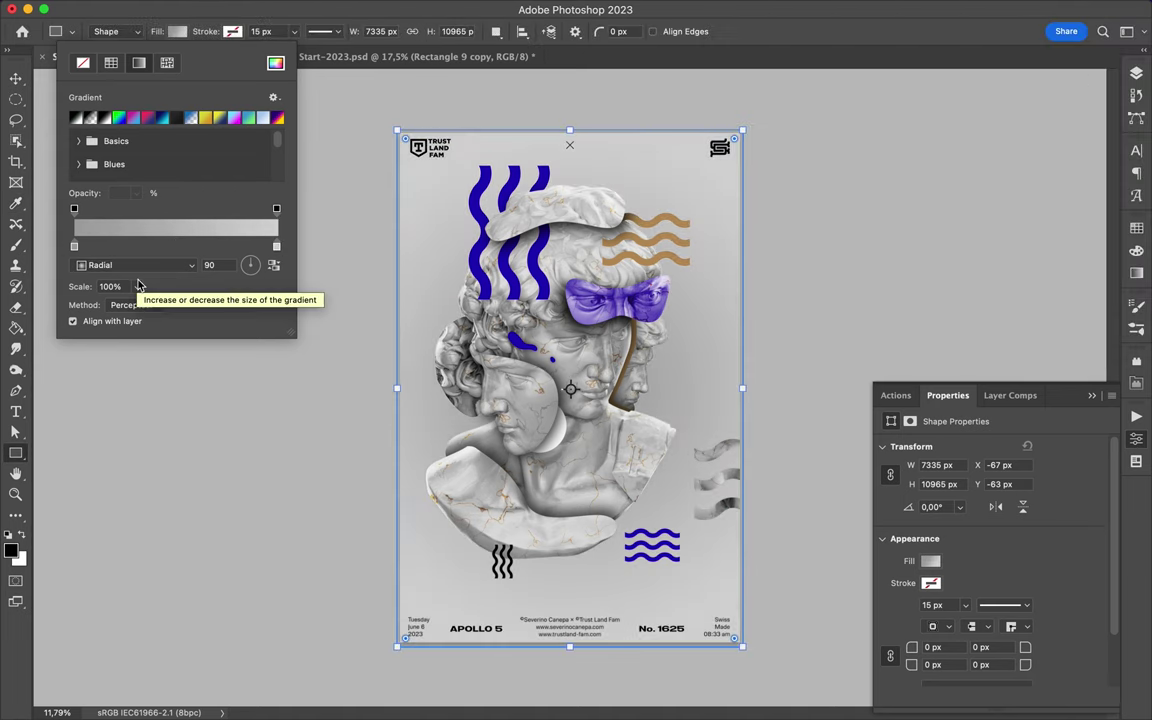
pyautogui.click(273, 265)
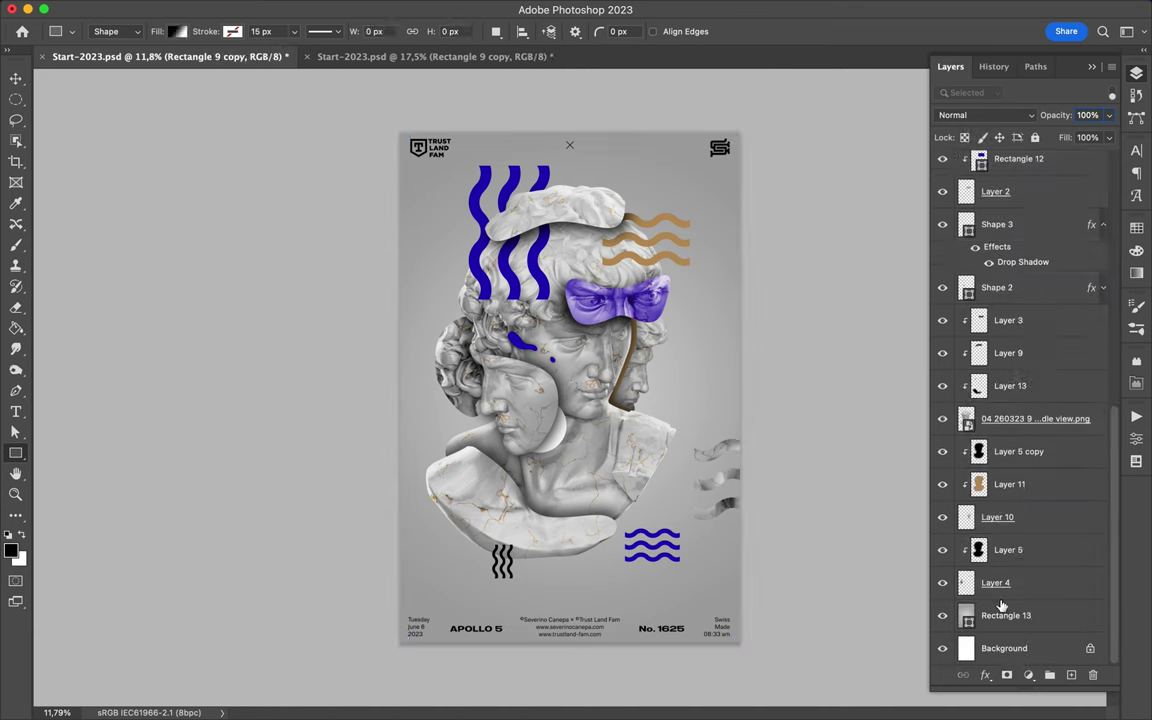
# Nudge the gradient rectangle into place and move the marble wave fragment up-left
pyautogui.press('v')
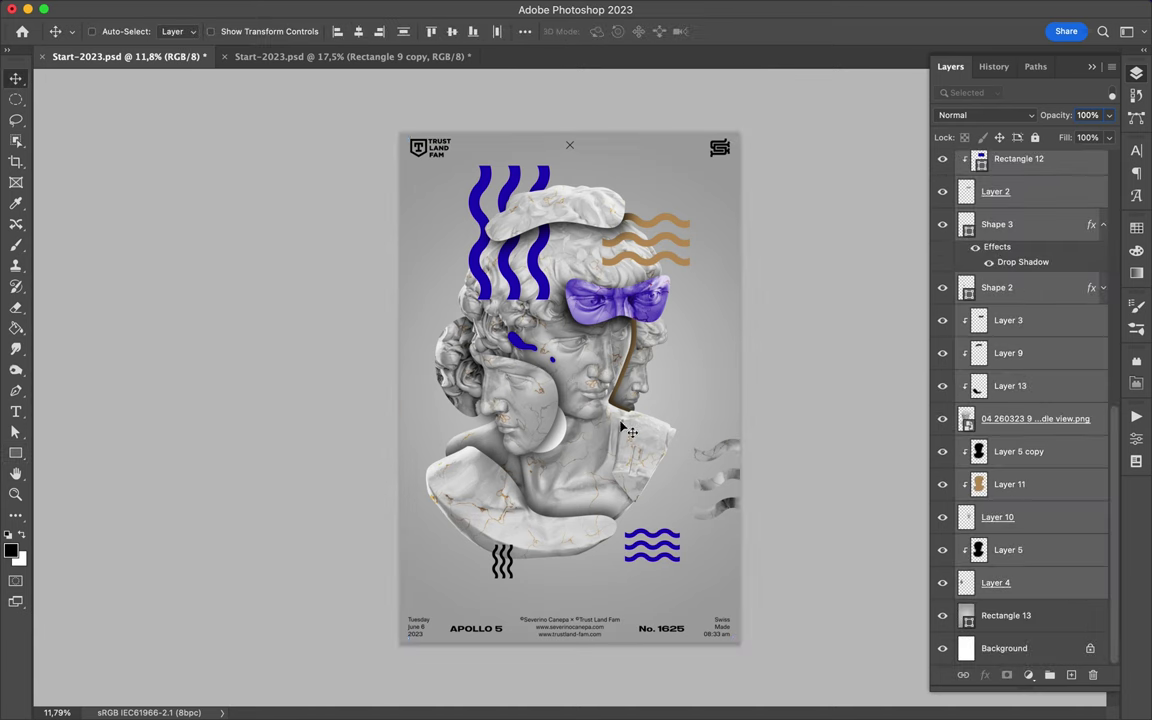
pyautogui.moveTo(531, 376); pyautogui.dragTo(535, 382)
pyautogui.moveTo(722, 470); pyautogui.dragTo(710, 451)
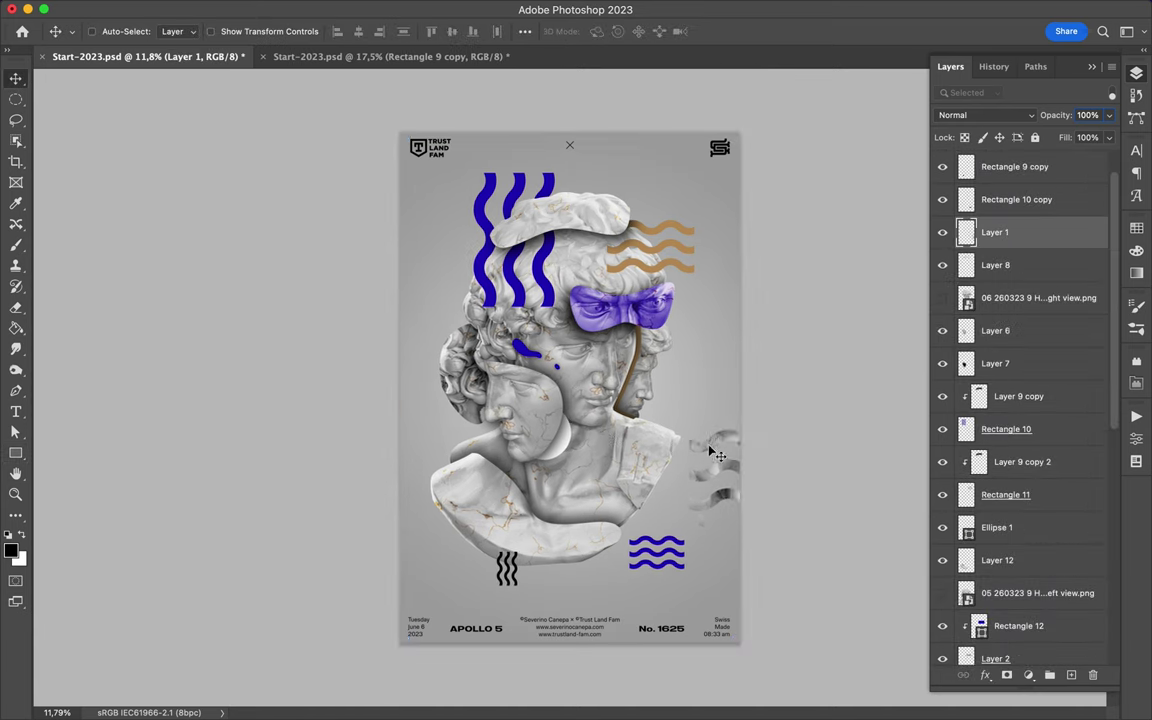
# Draw a rectangle over the bust area and adjust its top and bottom edges
pyautogui.press('u')
pyautogui.moveTo(463, 234); pyautogui.dragTo(659, 533)
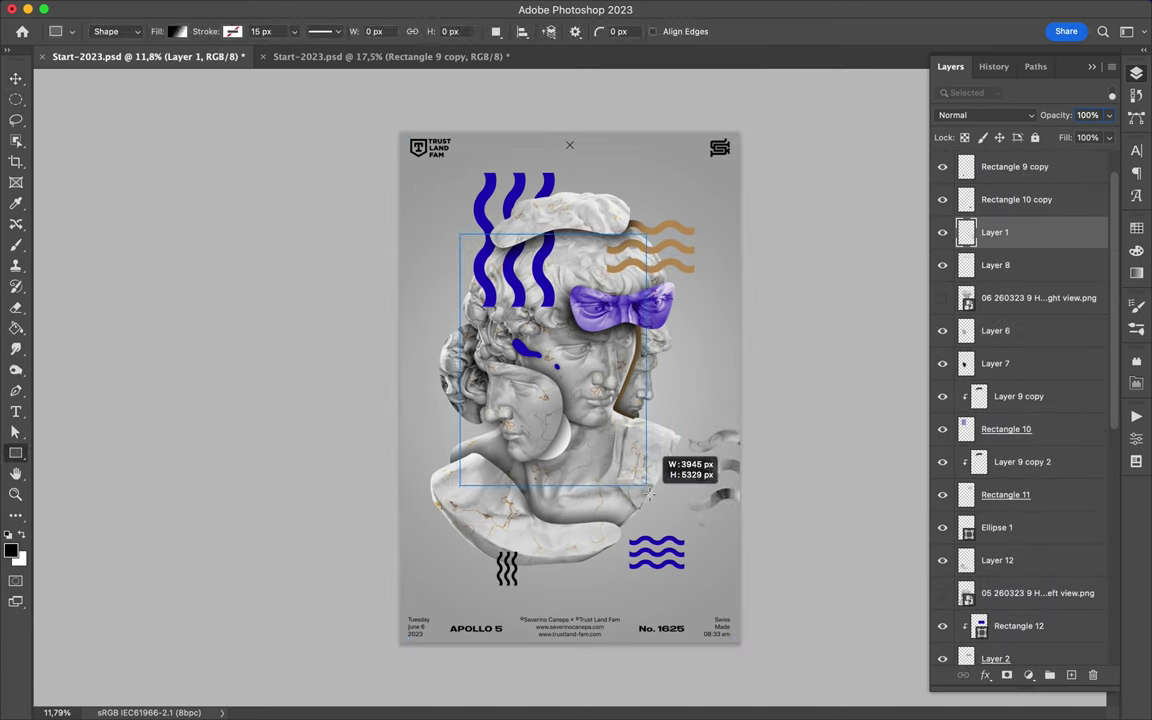
pyautogui.press('a')
pyautogui.moveTo(563, 239); pyautogui.dragTo(563, 229)
pyautogui.moveTo(460, 528); pyautogui.dragTo(460, 531)
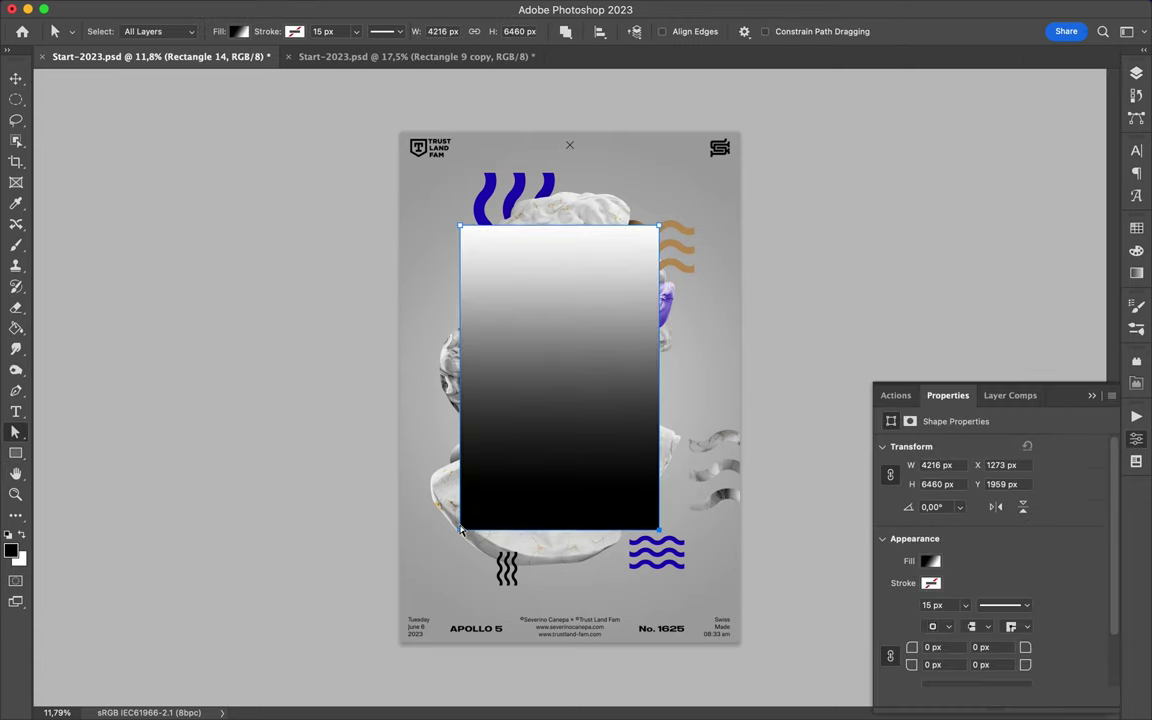
# Give the rectangle no fill and a brown 75 px stroke
pyautogui.click(238, 31)
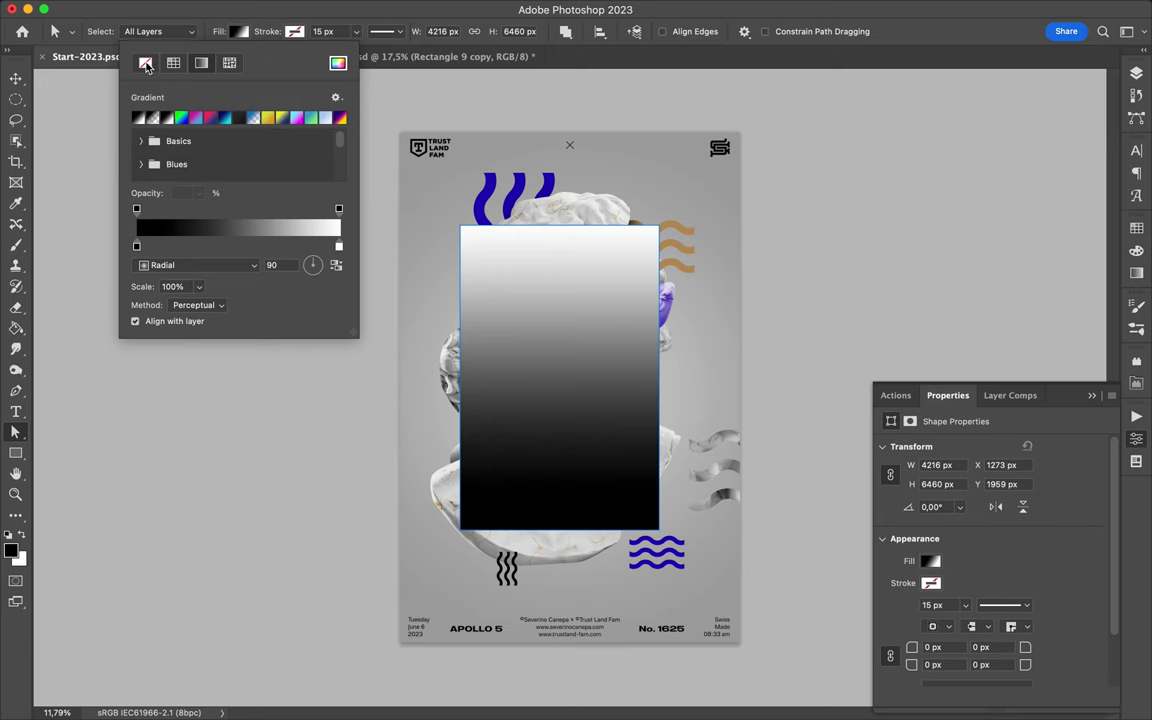
pyautogui.click(146, 65)
pyautogui.click(294, 31)
pyautogui.click(190, 110)
pyautogui.doubleClick(325, 31)
pyautogui.write('75')
pyautogui.press('Return')
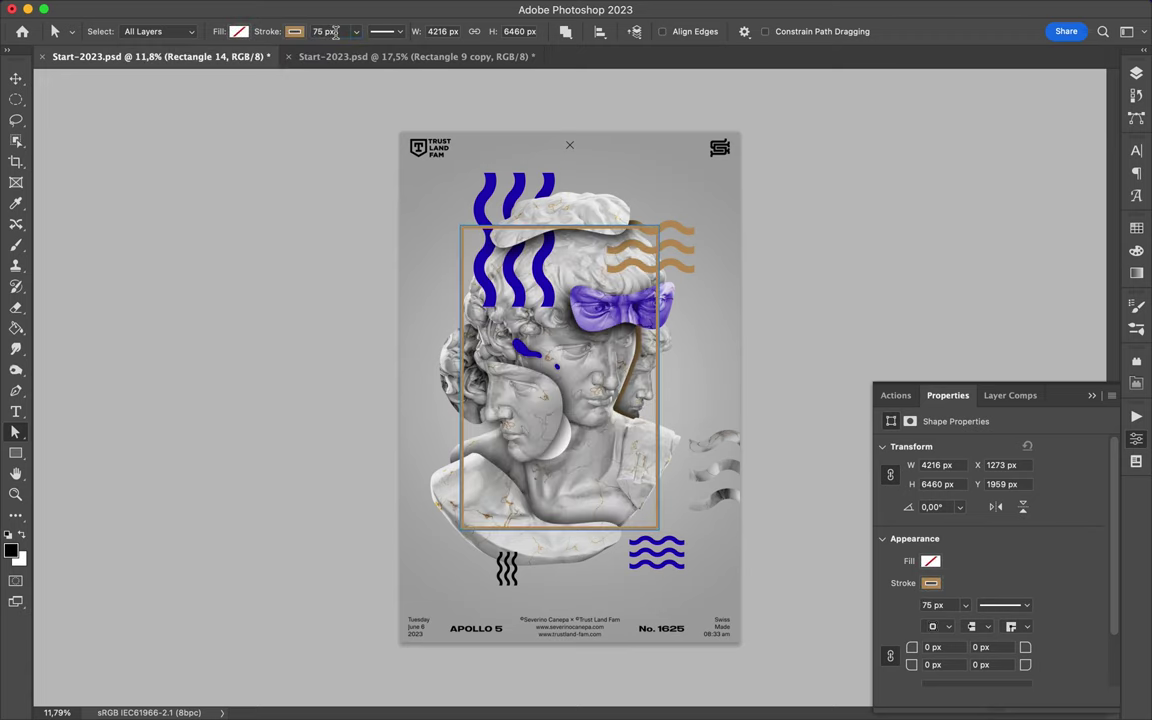
# Widen the frame by pulling its left side outward around the heads
pyautogui.moveTo(450, 420); pyautogui.dragTo(419, 420)
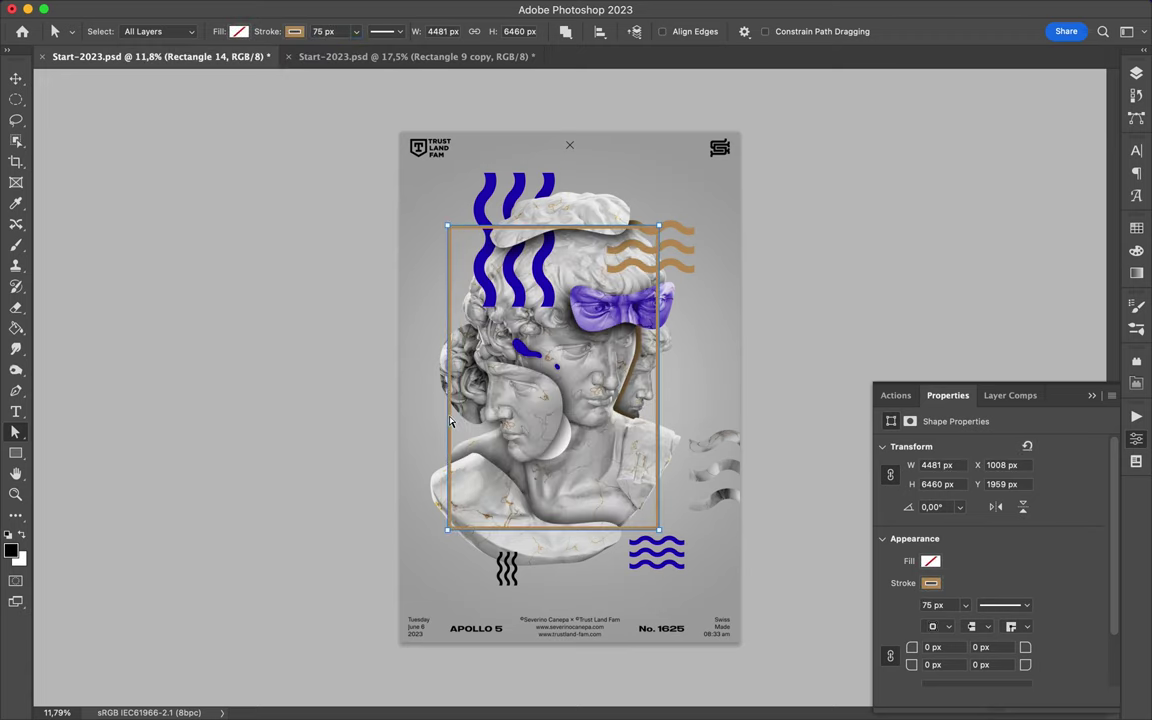
pyautogui.press('super+plus')
pyautogui.press('super+minus')
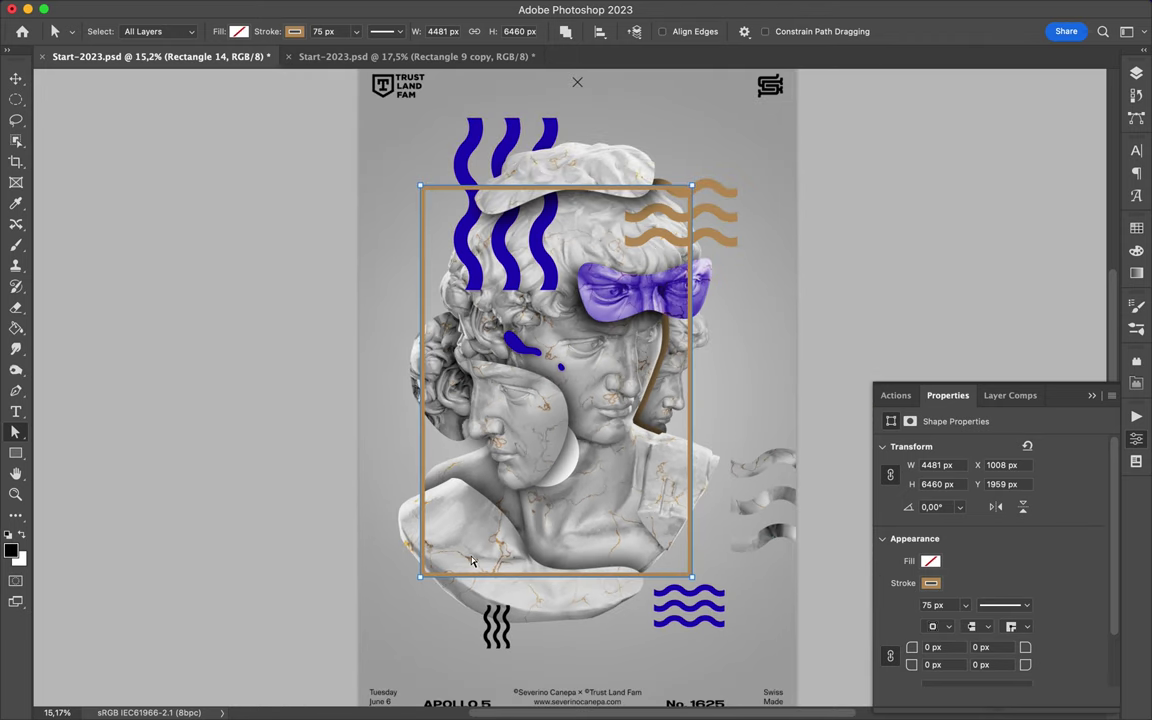
pyautogui.press('v')
pyautogui.press('F7')
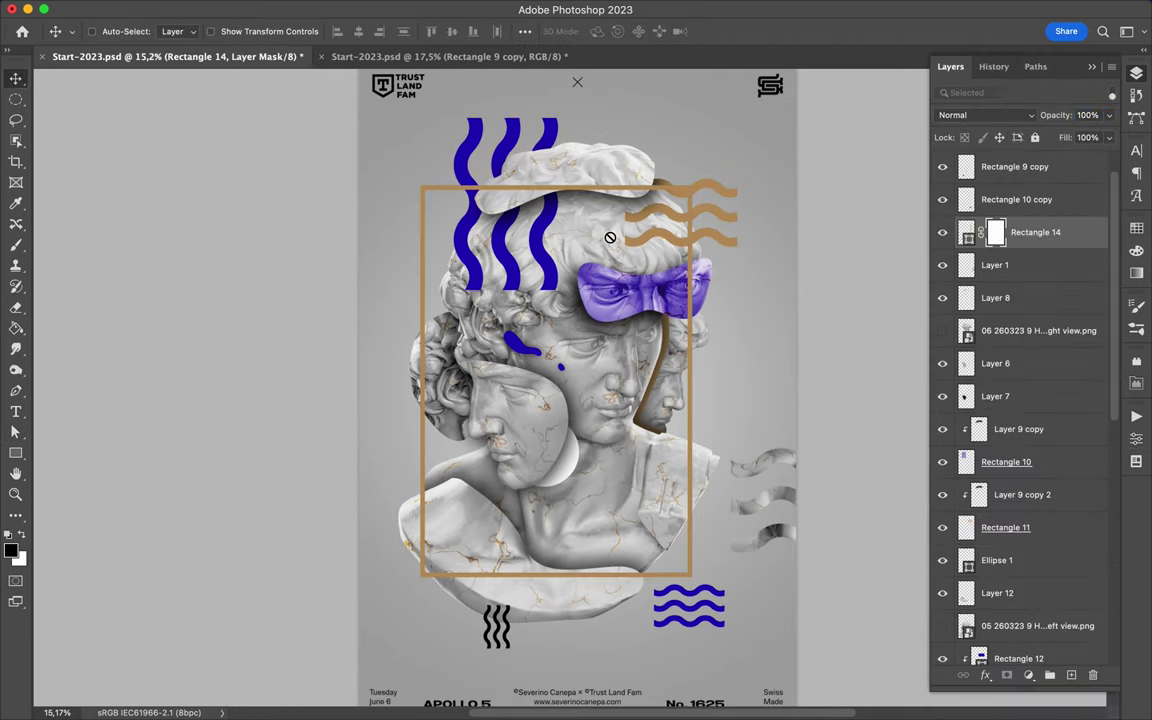
# Switch to the Brush tool and set its size to 198 px
pyautogui.press('b')
pyautogui.rightClick(637, 245)
pyautogui.click(637, 245)
pyautogui.click(484, 189)
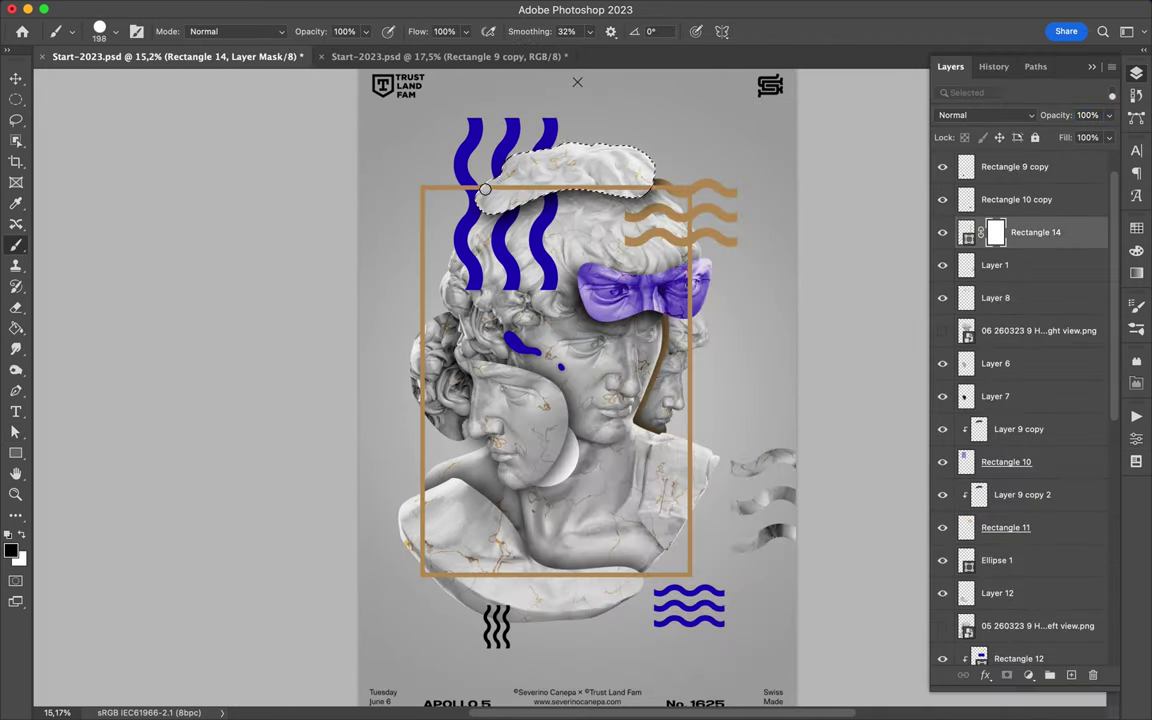
# Paint the Rectangle 14 mask using the eye band, lower bust and back-of-head selections
pyautogui.keyDown('ctrl'); pyautogui.click(650, 285); pyautogui.keyUp('ctrl')
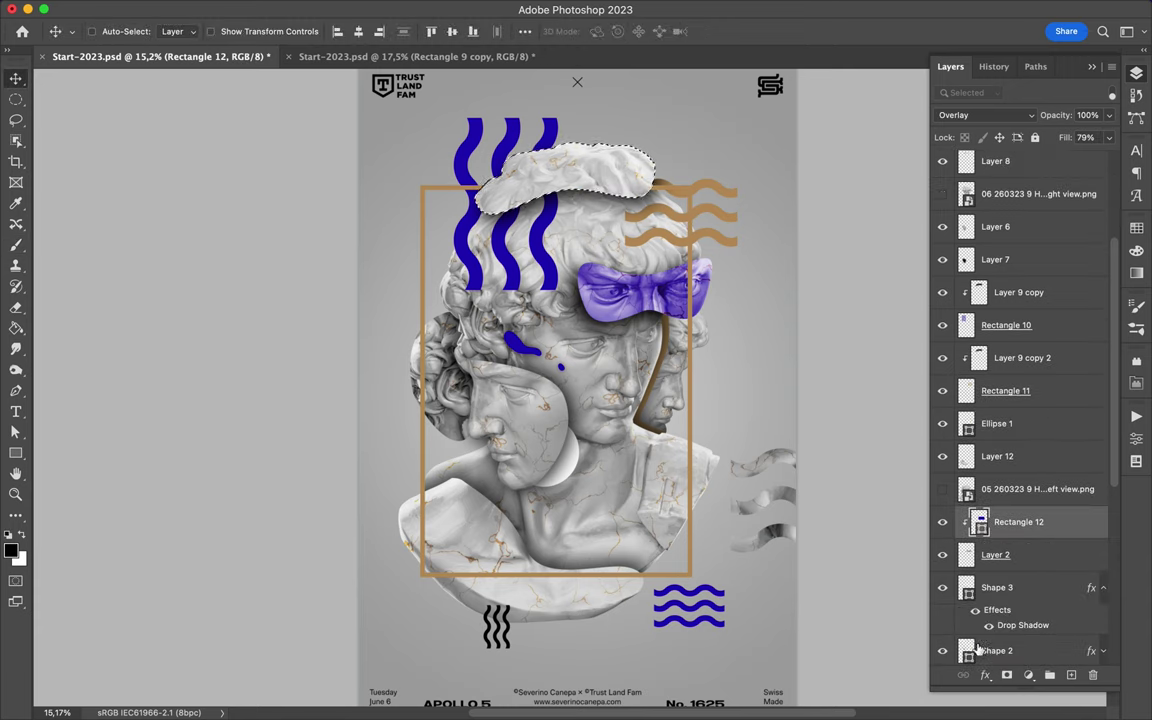
pyautogui.scroll(5, 998, 280)
pyautogui.click(996, 274)
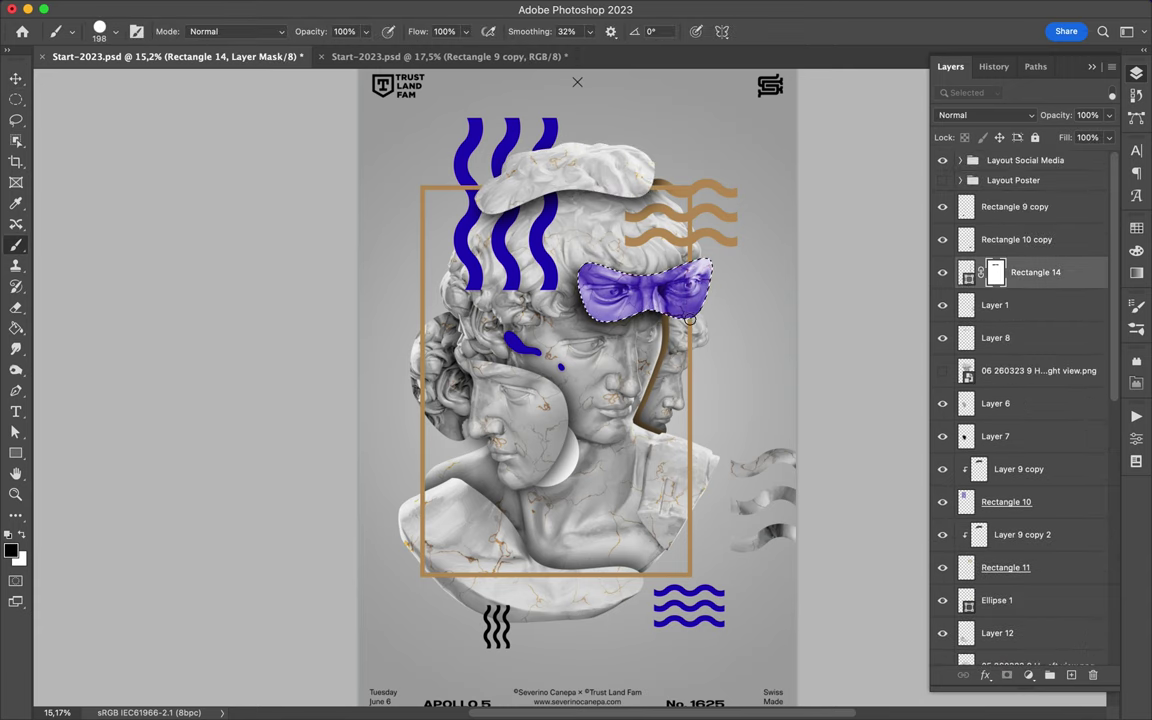
pyautogui.keyDown('ctrl'); pyautogui.click(530, 560); pyautogui.keyUp('ctrl')
pyautogui.click(996, 274)
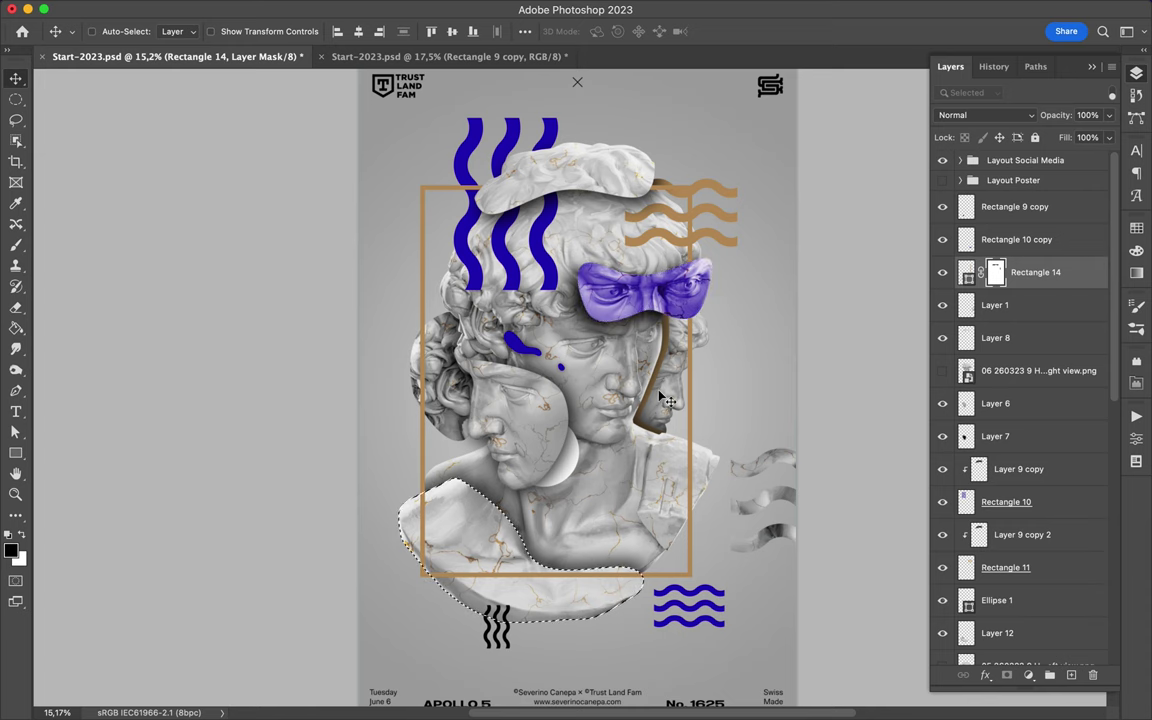
pyautogui.keyDown('ctrl'); pyautogui.click(395, 323); pyautogui.keyUp('ctrl')
pyautogui.click(996, 274)
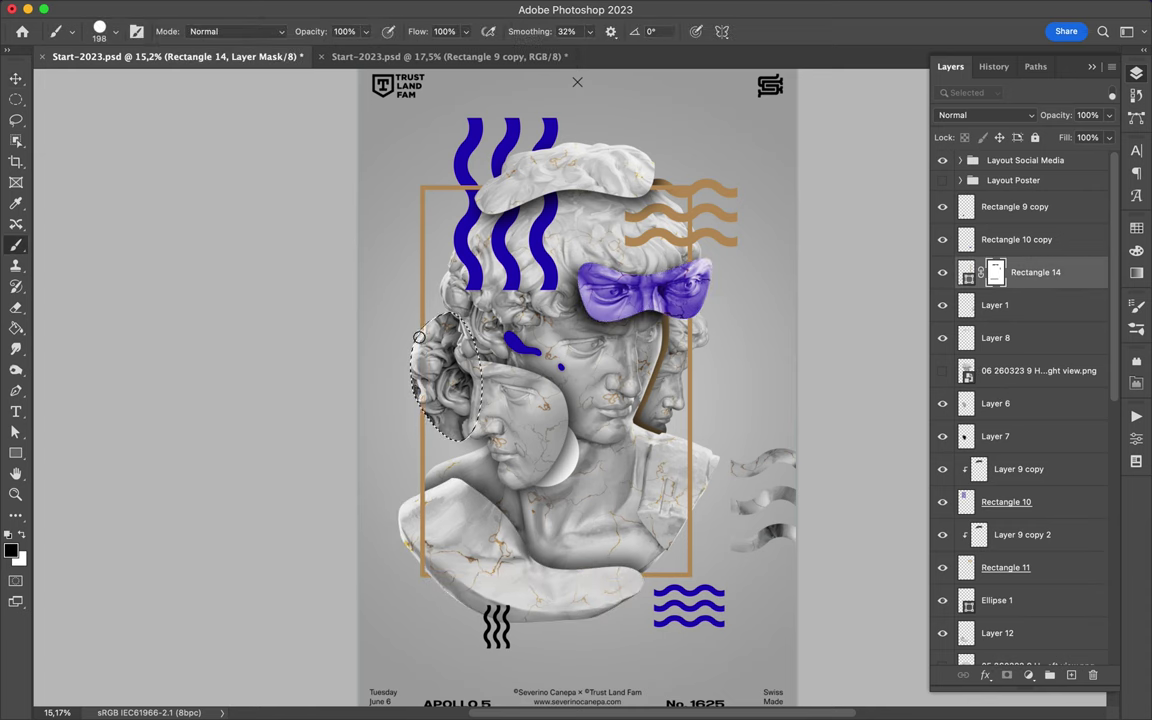
# Create new Layer 14 and load the orange waves' outline as a selection
pyautogui.click(997, 600)
pyautogui.hotkey('ctrl', 'shift', 'alt', 'n')
pyautogui.keyDown('ctrl'); pyautogui.click(700, 215); pyautogui.keyUp('ctrl')
# Fill the wave selection on Layer 14 to form the shadow shape
pyautogui.press('g')
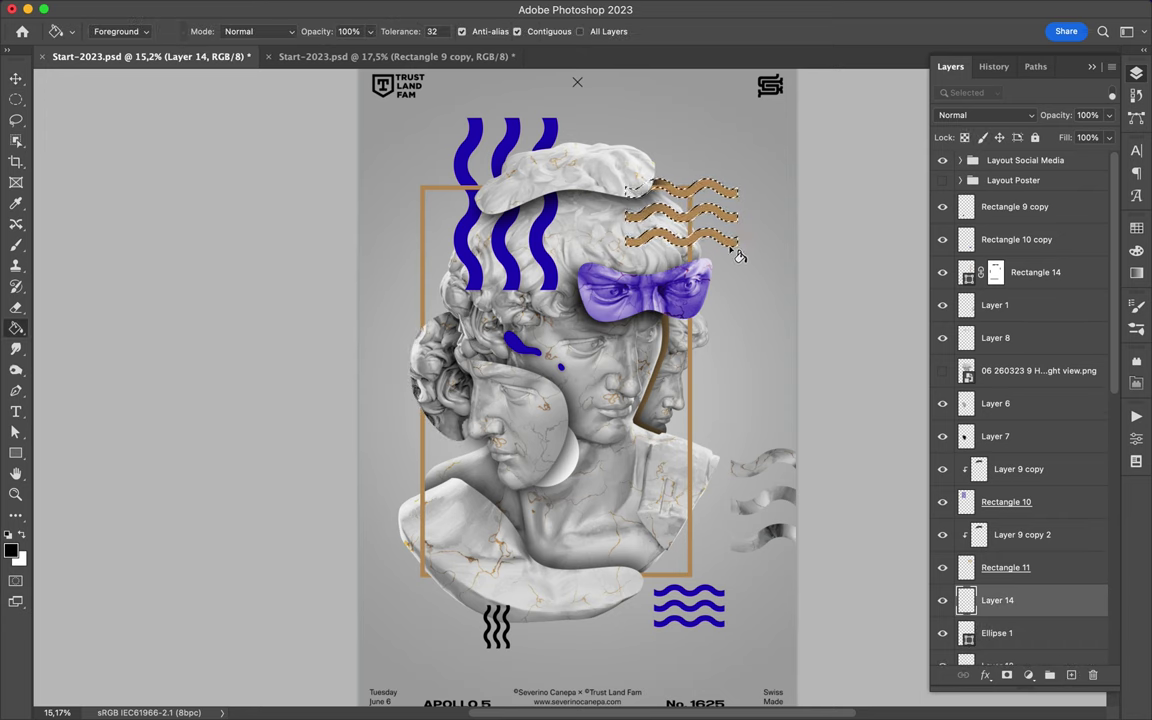
pyautogui.press('v')
pyautogui.press('m')
pyautogui.click(371, 9)
pyautogui.click(747, 320)
# Blur the wave shadow, then move Layer 14 and Rectangle 11 above their frame layers
pyautogui.hotkey('ctrl', 'alt', 'f')
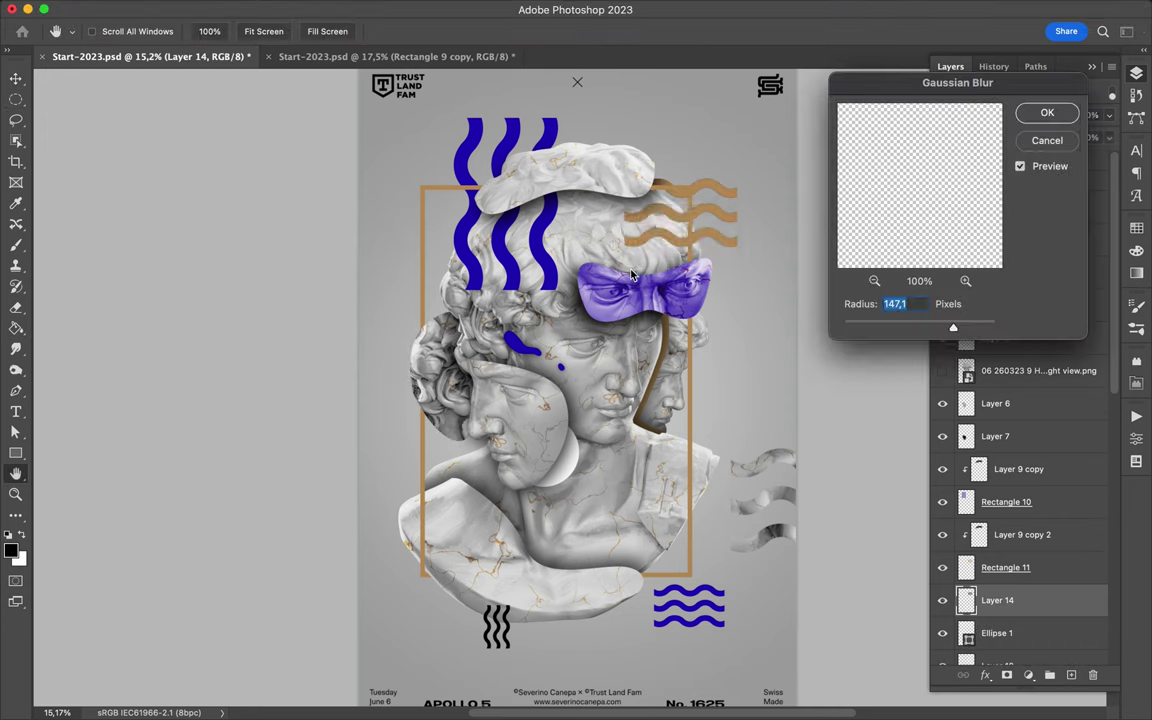
pyautogui.press('Escape')
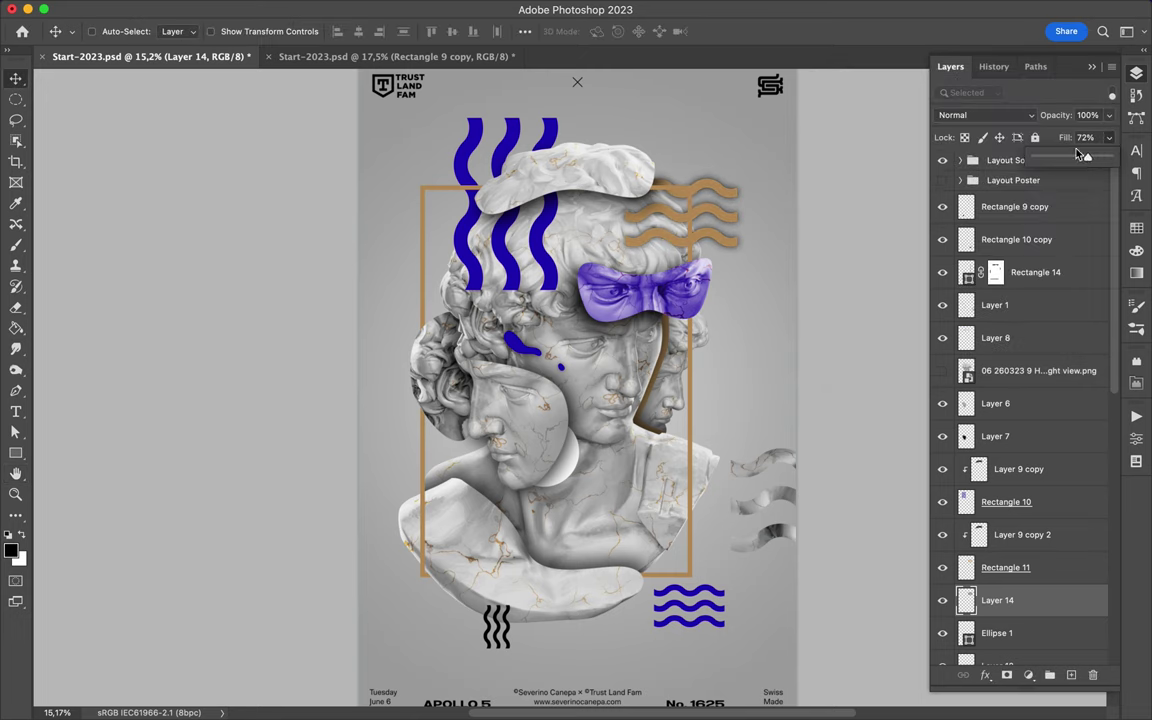
pyautogui.moveTo(965, 600)
pyautogui.mouseDown()
pyautogui.moveTo(998, 200)
pyautogui.moveTo(998, 285)
pyautogui.mouseUp()
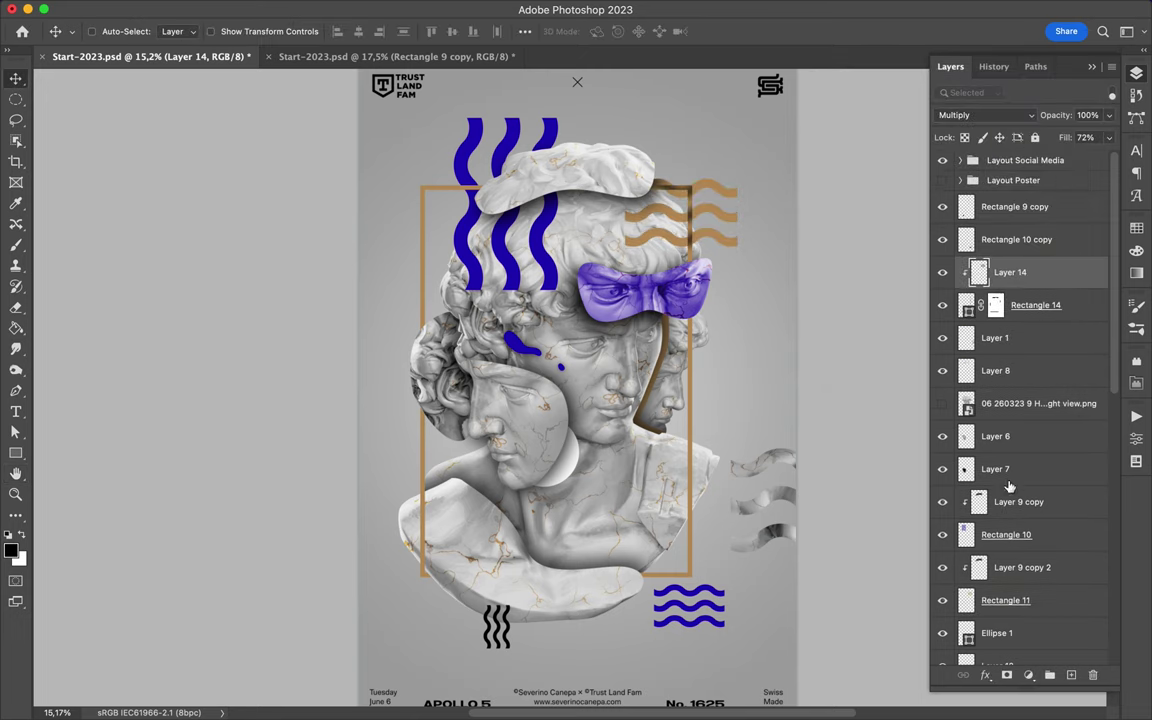
pyautogui.moveTo(1005, 600); pyautogui.dragTo(990, 260)
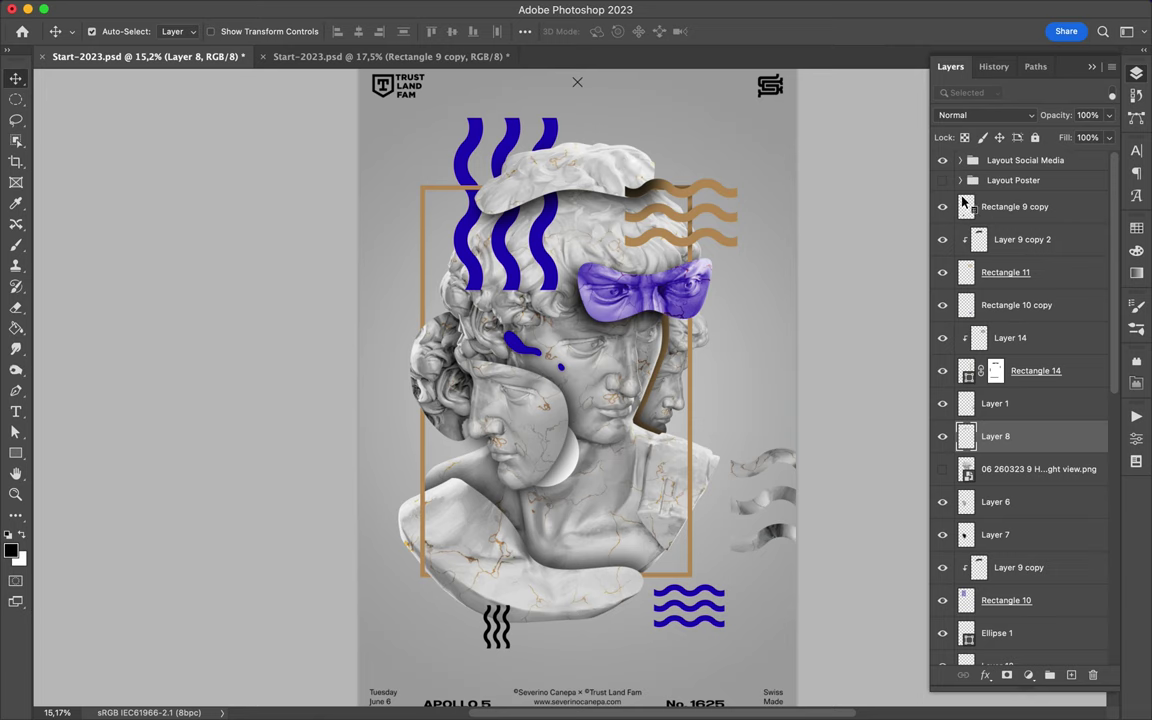
# Add a layer mask to Rectangle 11 and drop the current selection
pyautogui.click(1007, 675)
pyautogui.press('b')
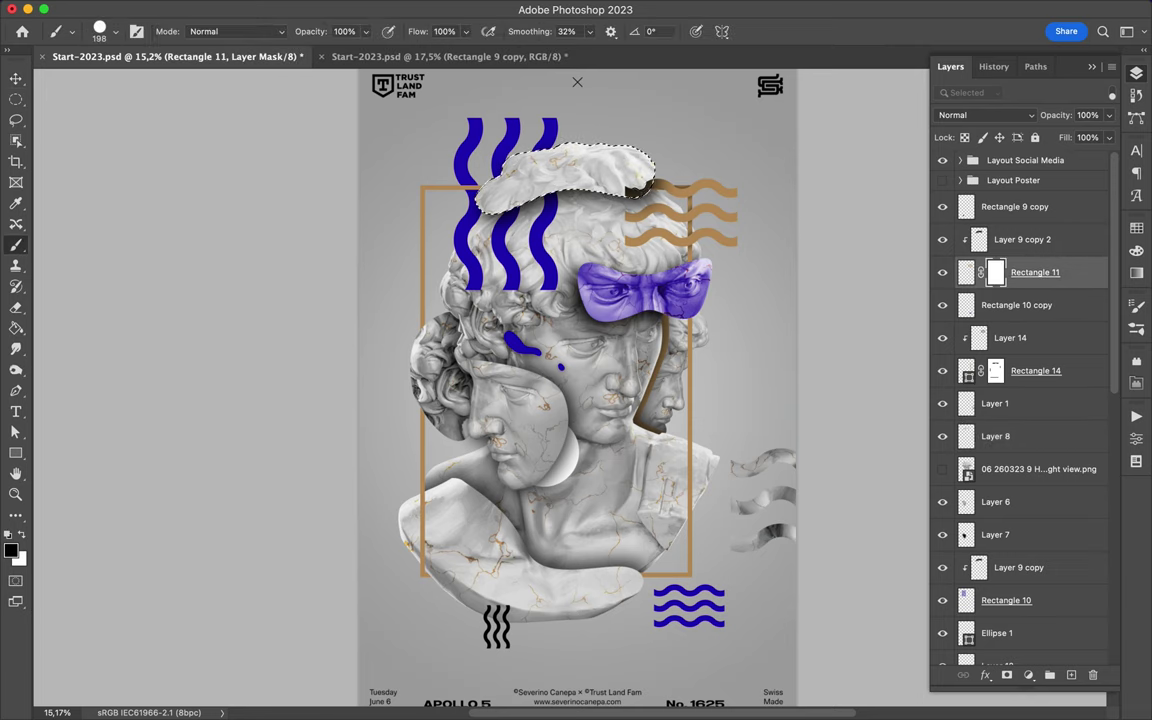
pyautogui.press('m')
pyautogui.scroll(-1, 548, 310)
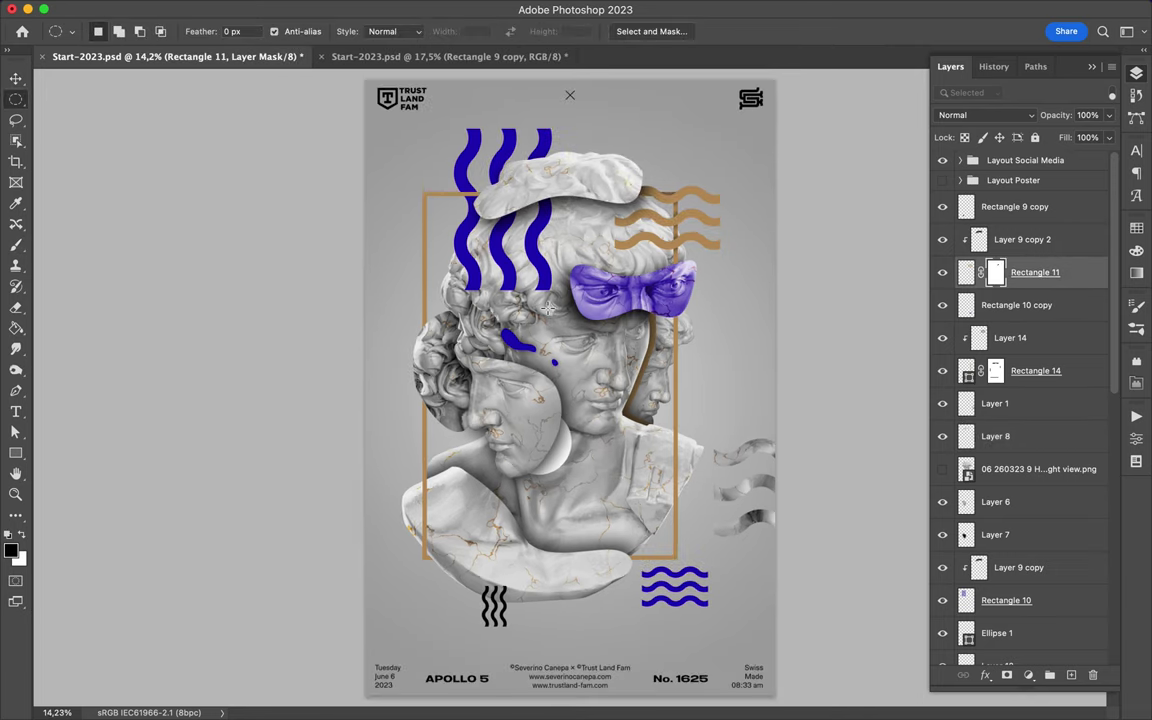
# Draw a white-filled bar across the heads, move it below Layer 2, and duplicate it
pyautogui.press('u')
pyautogui.click(177, 31)
pyautogui.click(70, 57)
pyautogui.moveTo(500, 265); pyautogui.dragTo(580, 295)
pyautogui.moveTo(1020, 272); pyautogui.dragTo(993, 525)
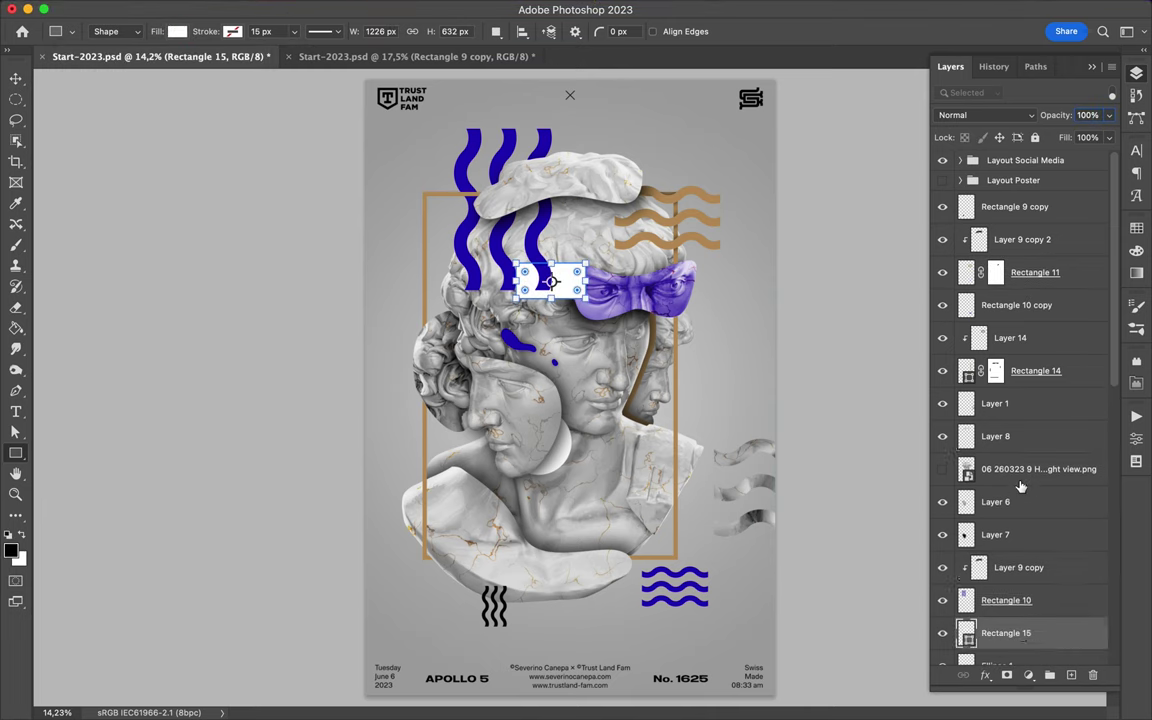
pyautogui.press('v')
pyautogui.moveTo(548, 281)
pyautogui.mouseDown()
pyautogui.moveTo(580, 387)
pyautogui.moveTo(578, 548)
pyautogui.mouseUp()
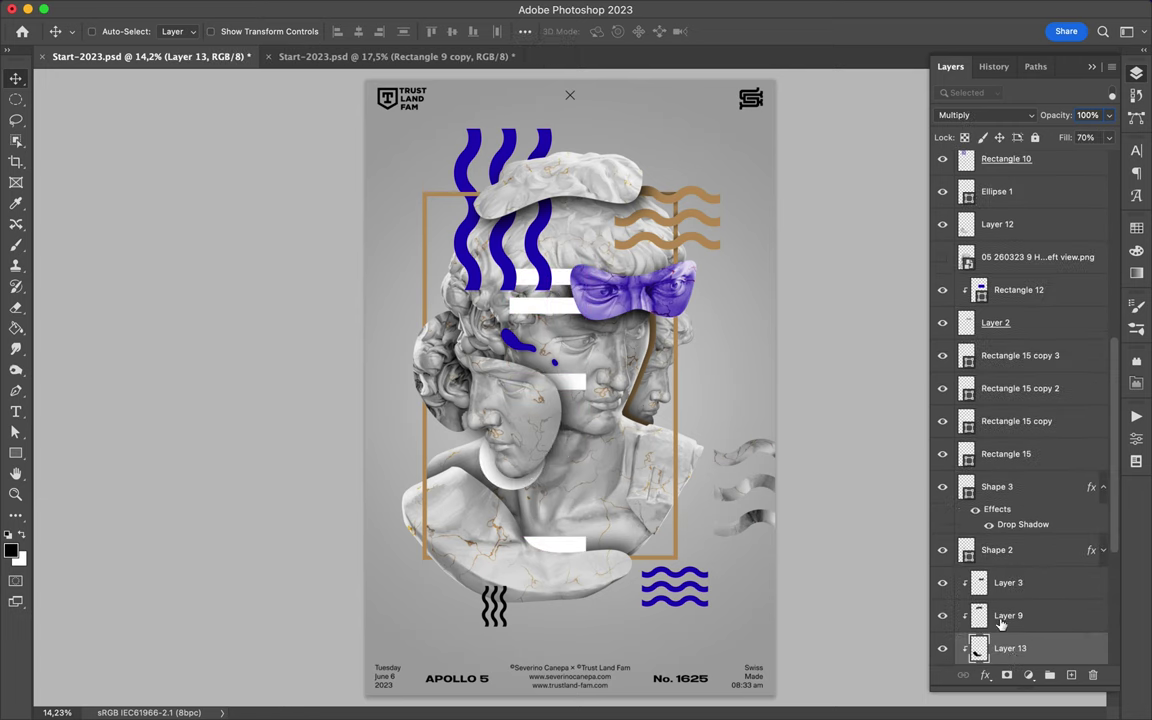
# Clip Layer 13 copy and a Layer 3 copy, and nudge the white half-circle
pyautogui.hotkey('ctrl', 'alt', 'g')
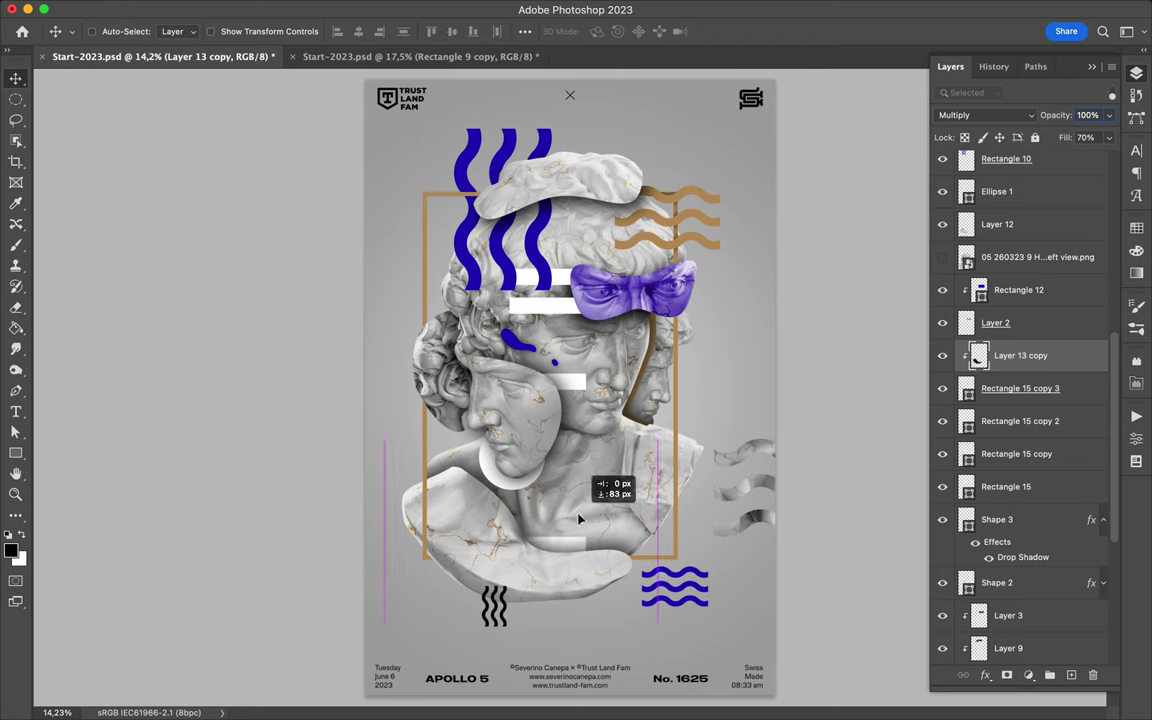
pyautogui.keyDown('ctrl'); pyautogui.click(560, 316); pyautogui.keyUp('ctrl')
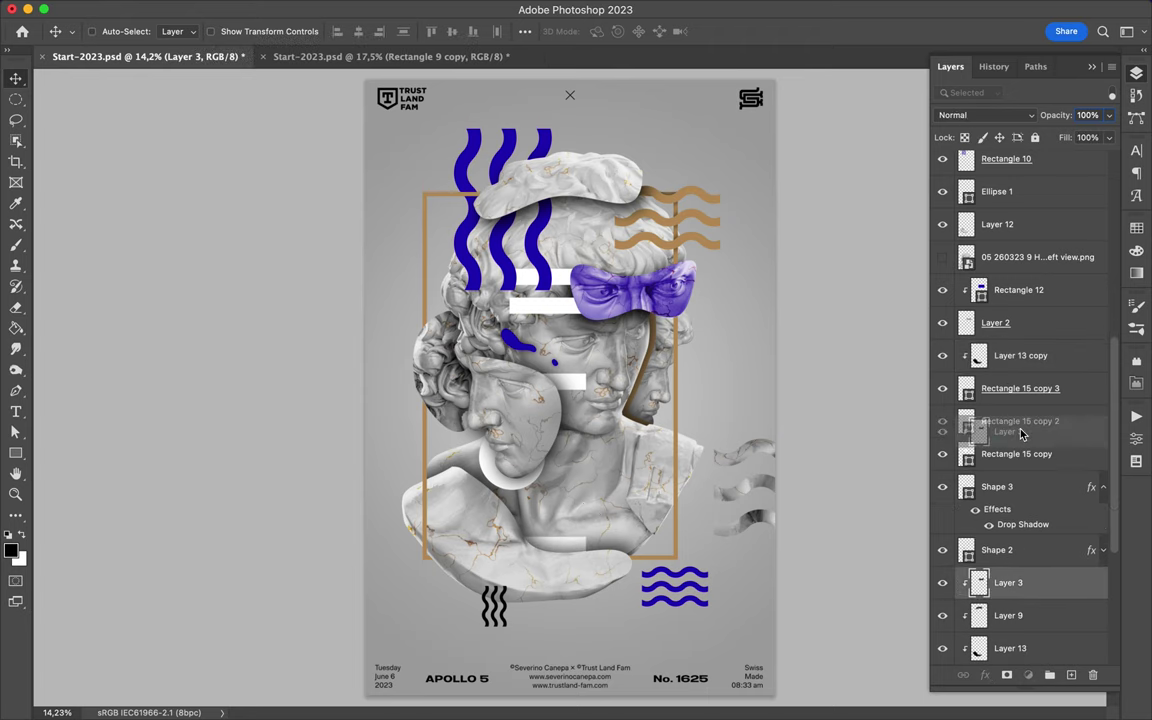
pyautogui.moveTo(1008, 615); pyautogui.dragTo(1010, 470)
pyautogui.moveTo(518, 443); pyautogui.dragTo(535, 455)
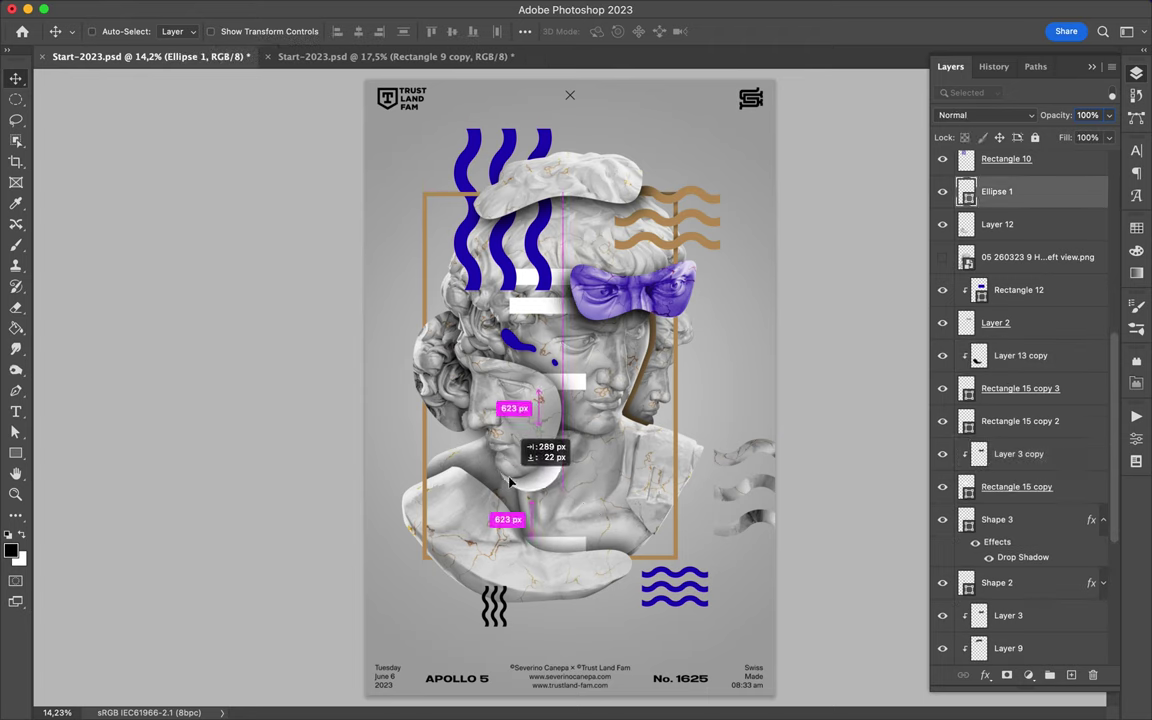
# Copy the shard graphic to the left edge, add a white squiggle near the bust, and save
pyautogui.moveTo(756, 447); pyautogui.dragTo(270, 258)
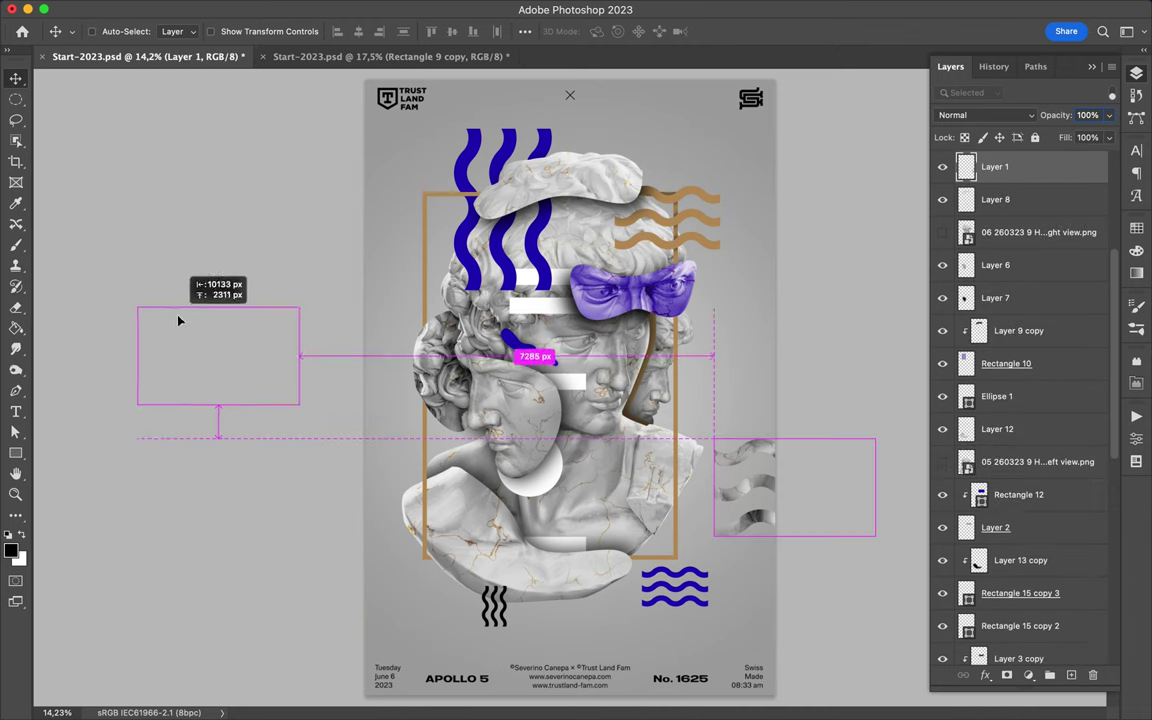
pyautogui.moveTo(505, 625); pyautogui.dragTo(577, 562)
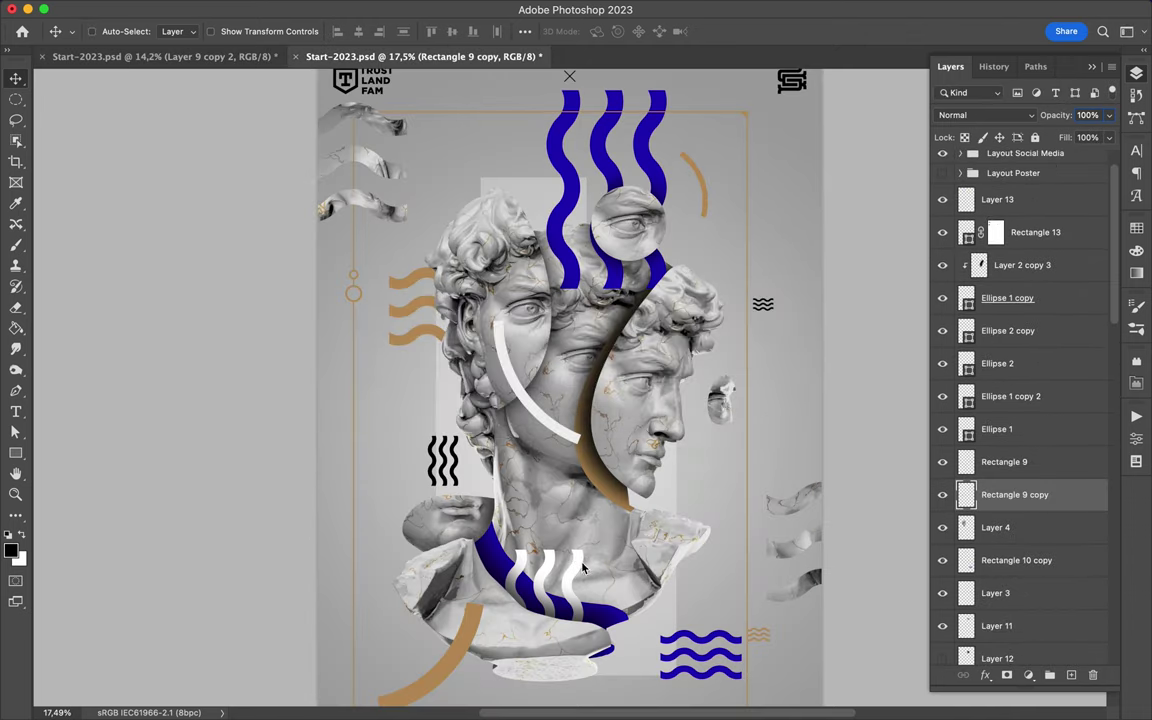
pyautogui.hotkey('ctrl', 'Tab')
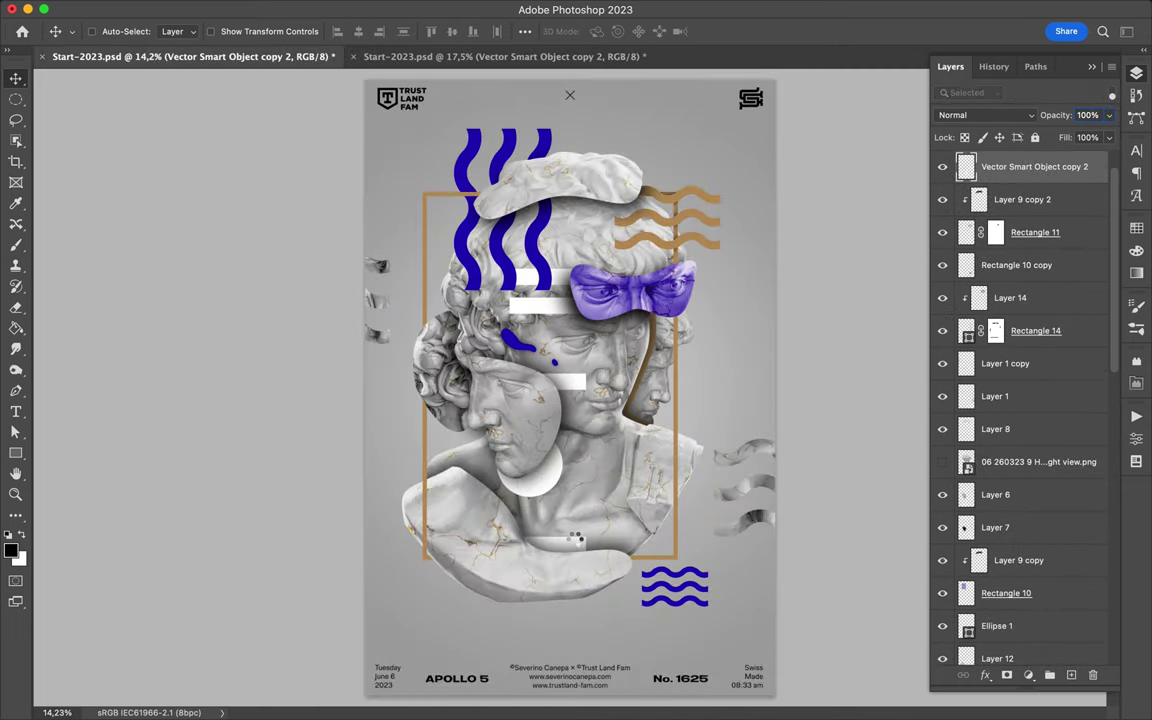
pyautogui.moveTo(574, 544); pyautogui.dragTo(464, 603)
pyautogui.press('cmd+s')
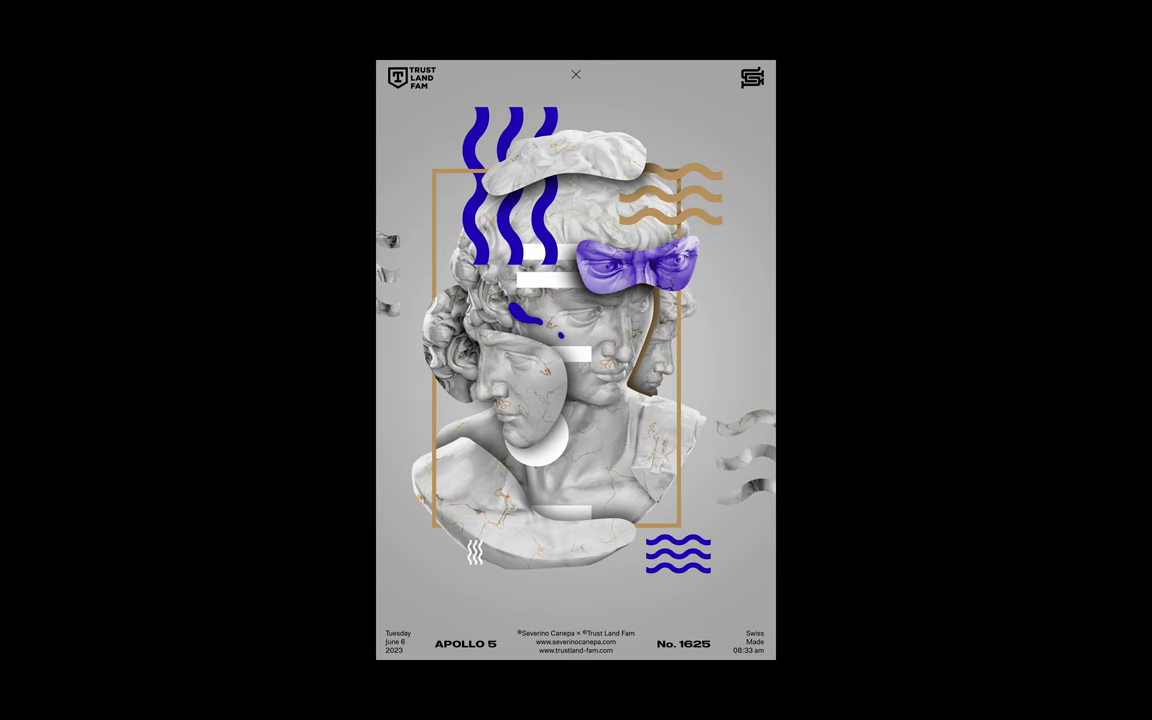